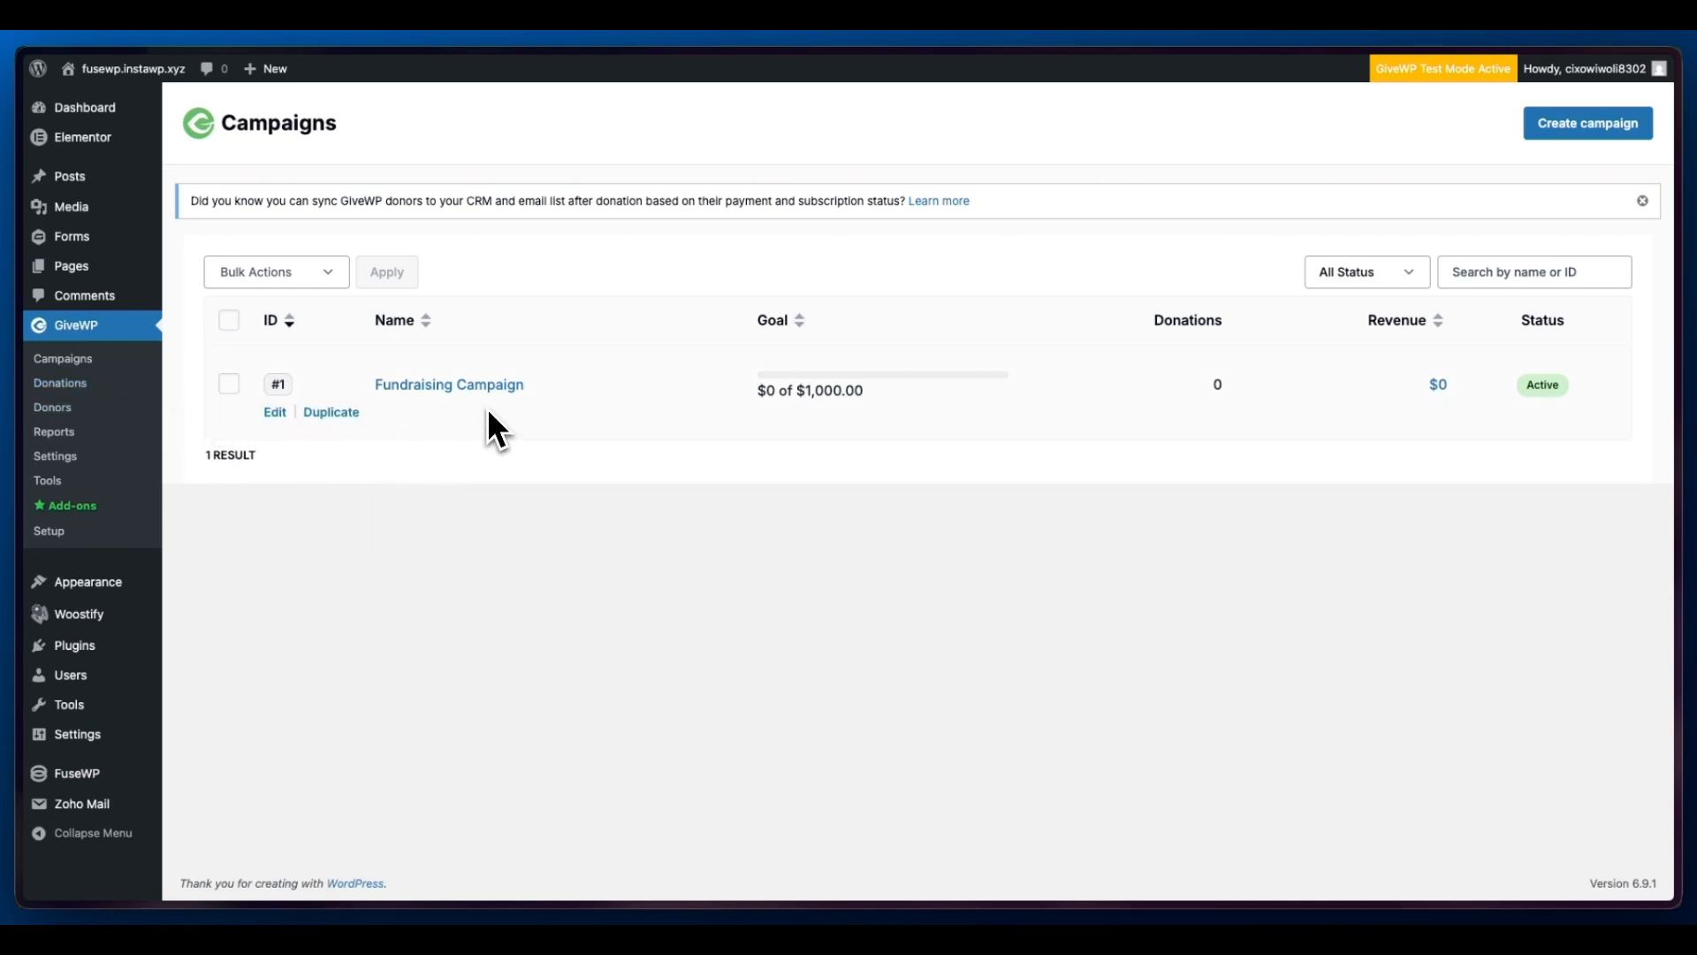
Copy the shortcode of the Fundraising Campaign's default donation form and dismiss the confirmation
click(500, 386)
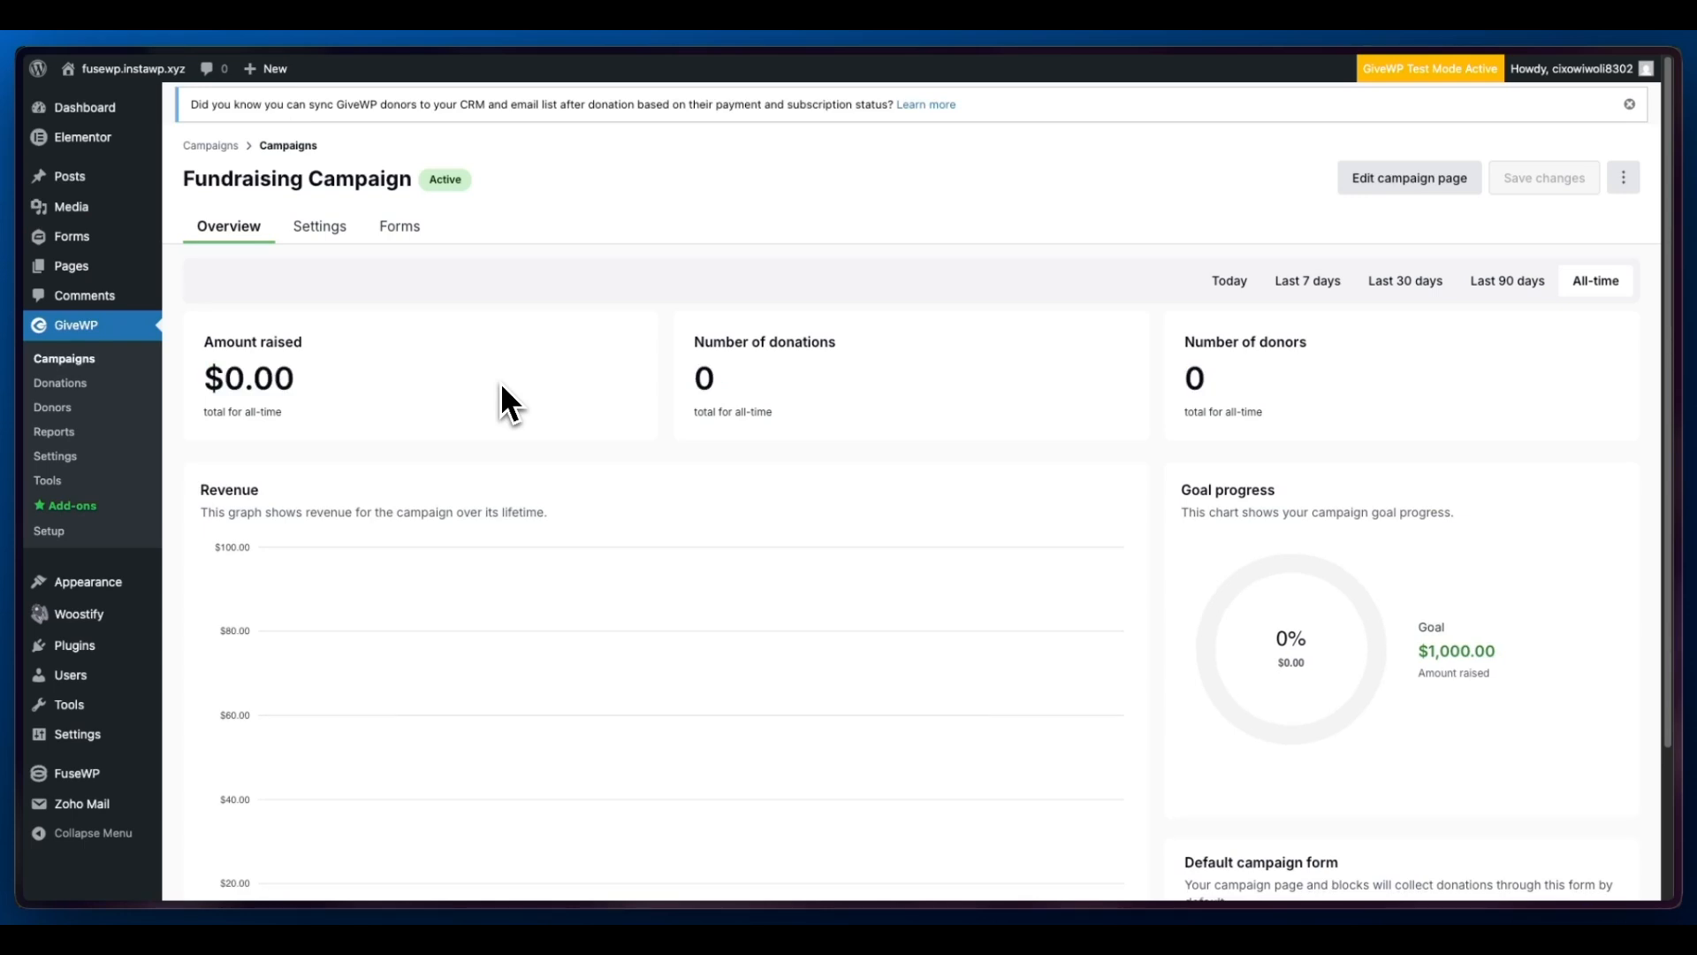
scroll(498, 385, down, 4)
scroll(498, 386, up, 4)
click(402, 226)
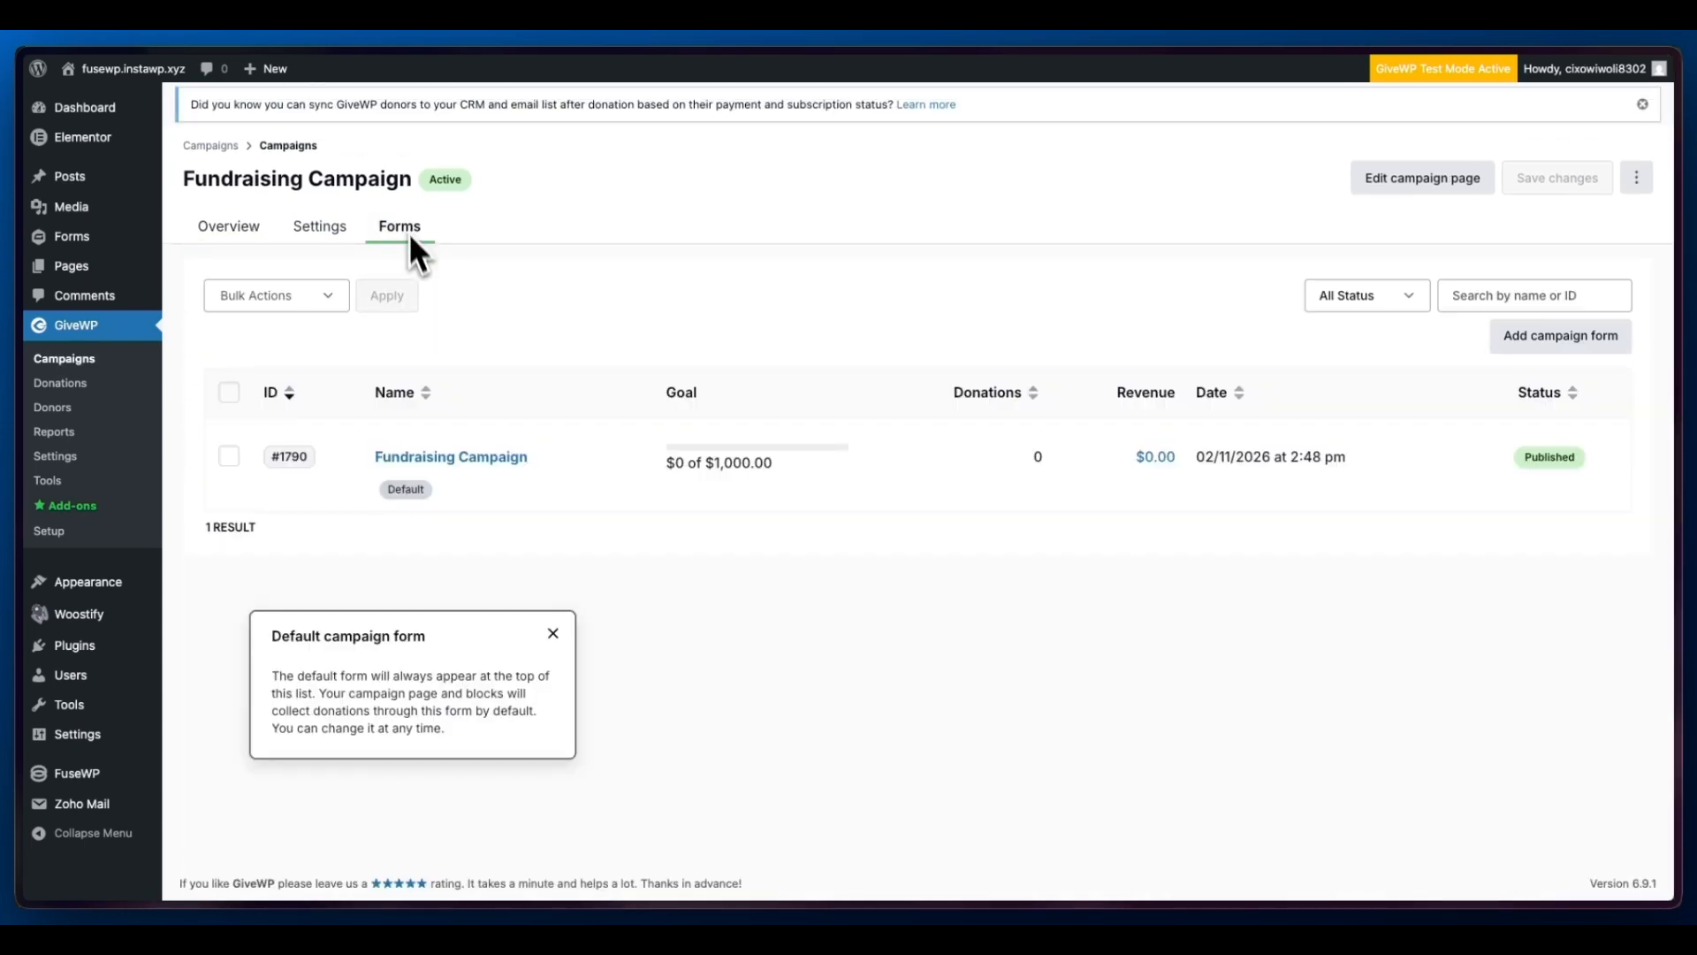
mouse_move(437, 438)
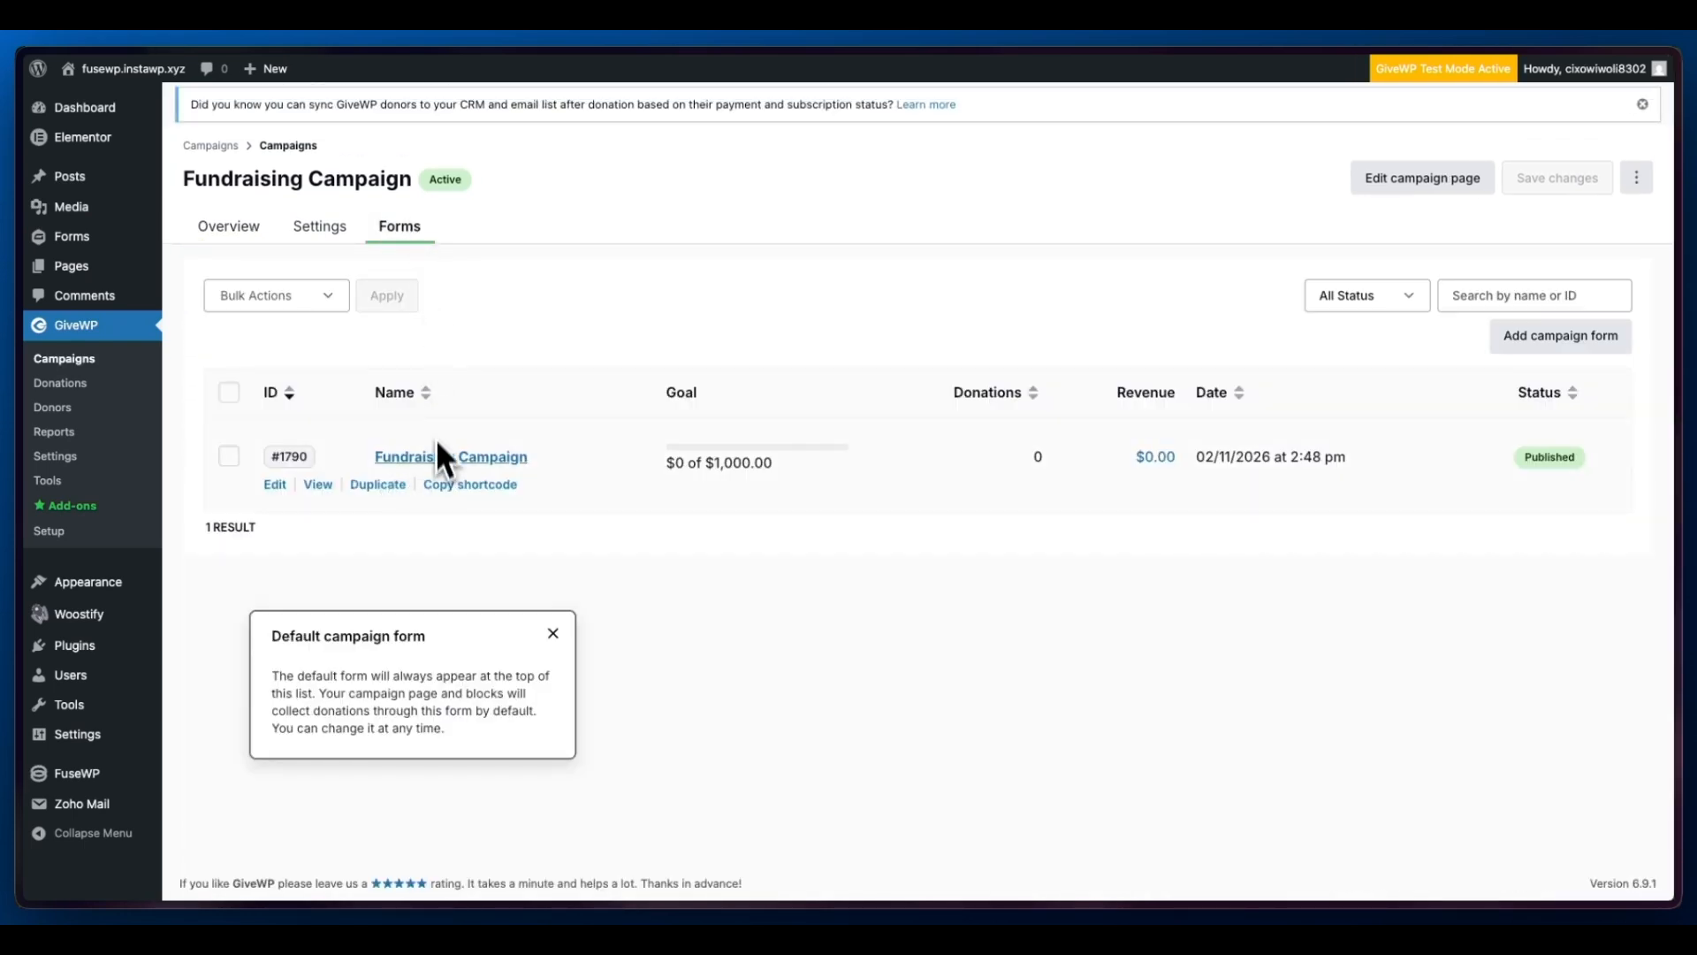
click(483, 489)
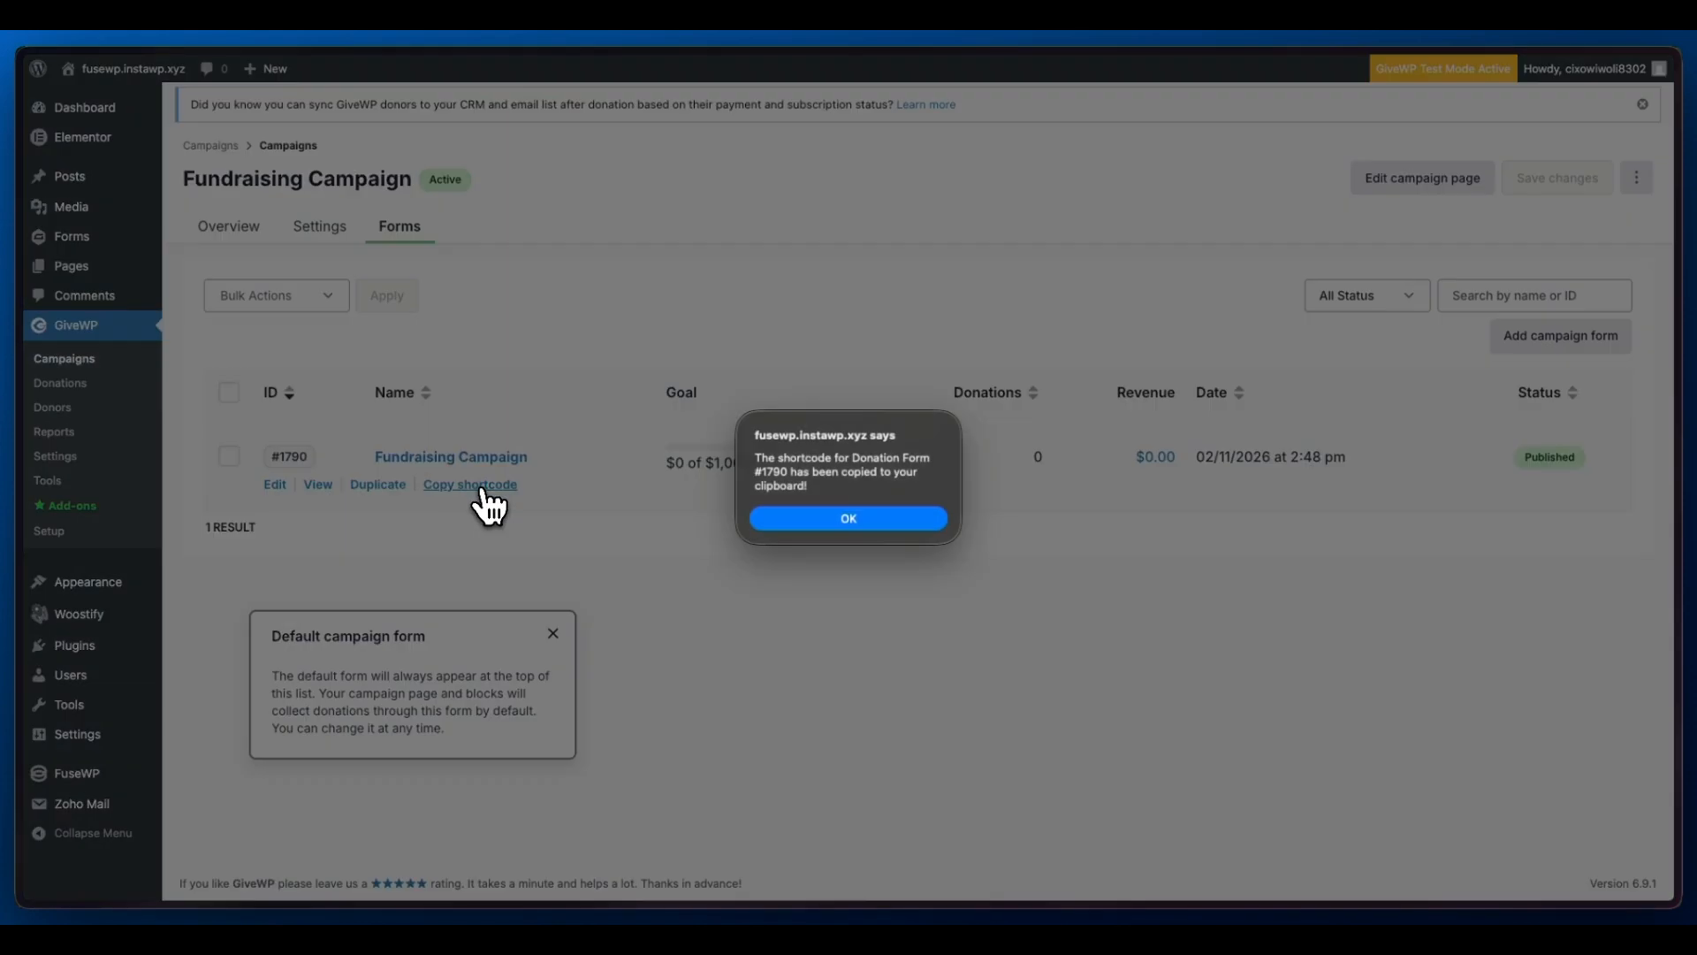
click(835, 516)
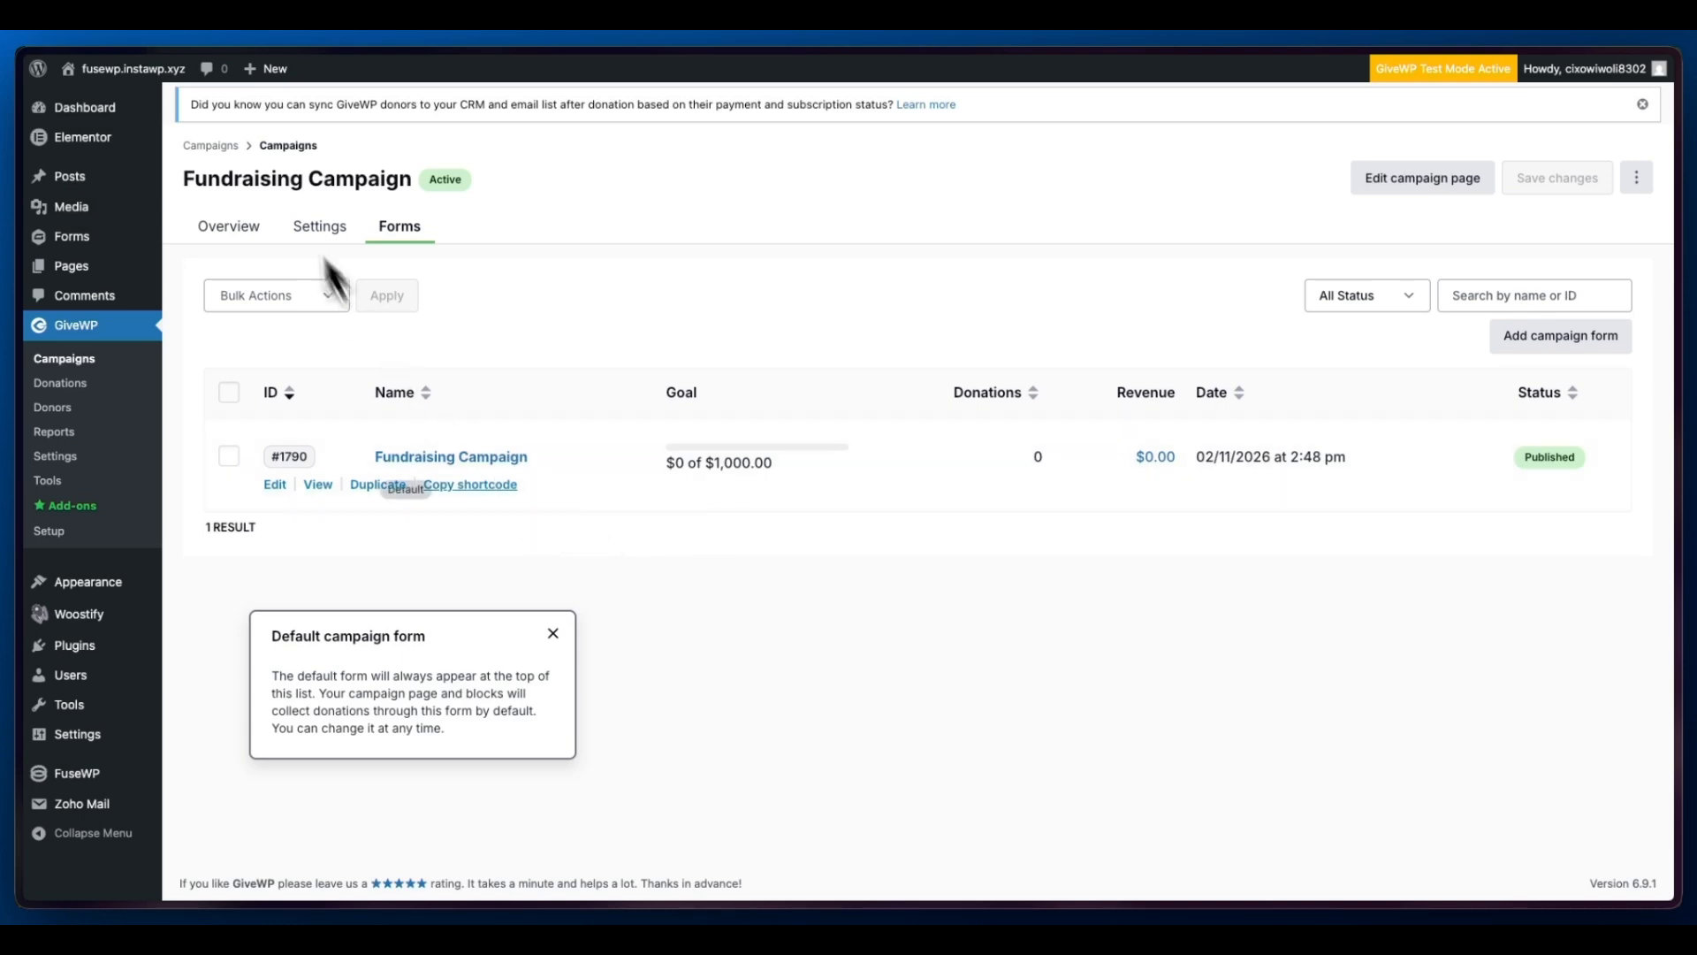
Start a new page and decline the site's request to access the local network
mouse_move(261, 79)
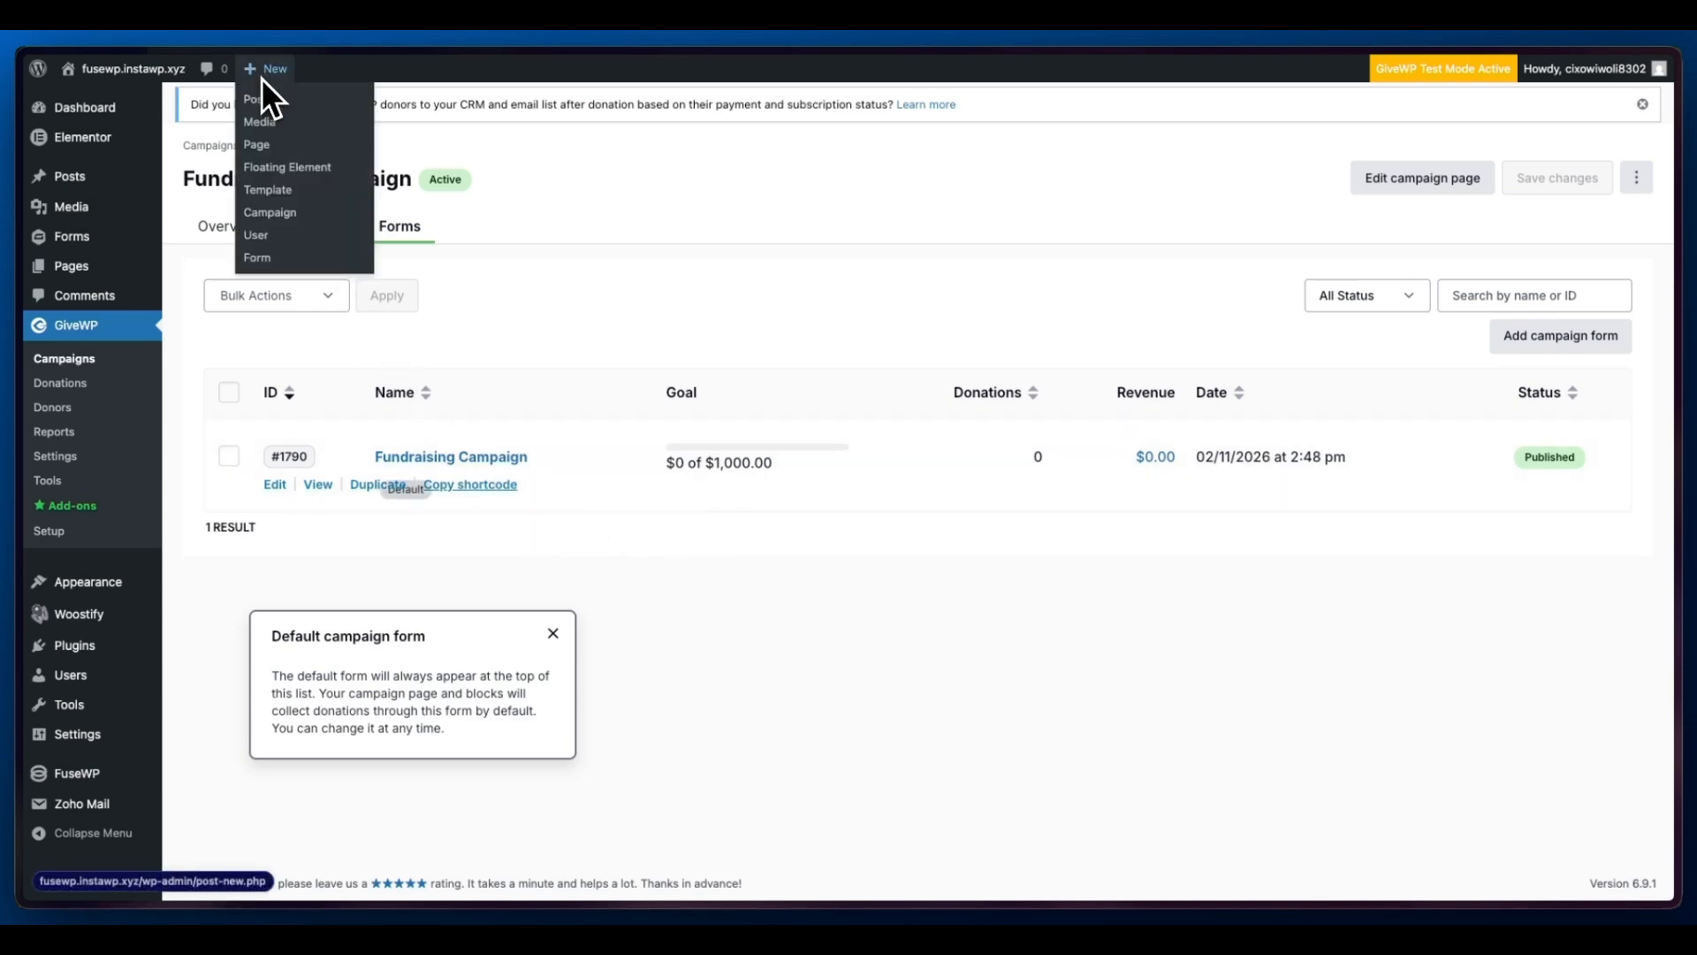
click(267, 150)
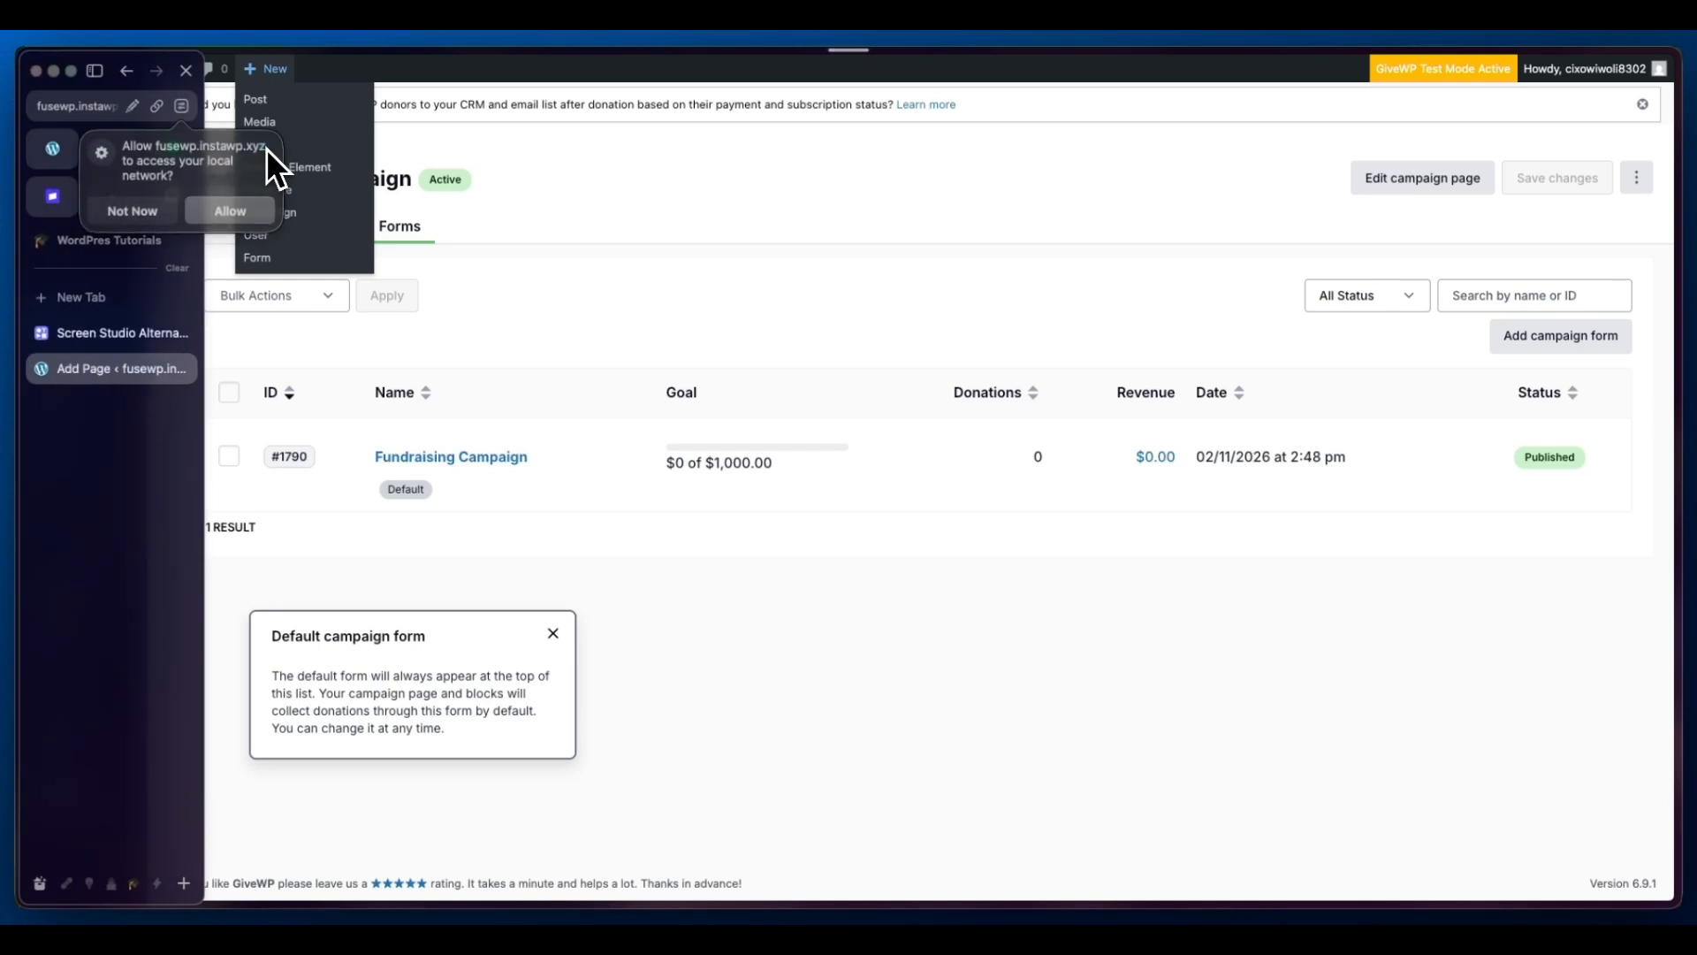
click(163, 213)
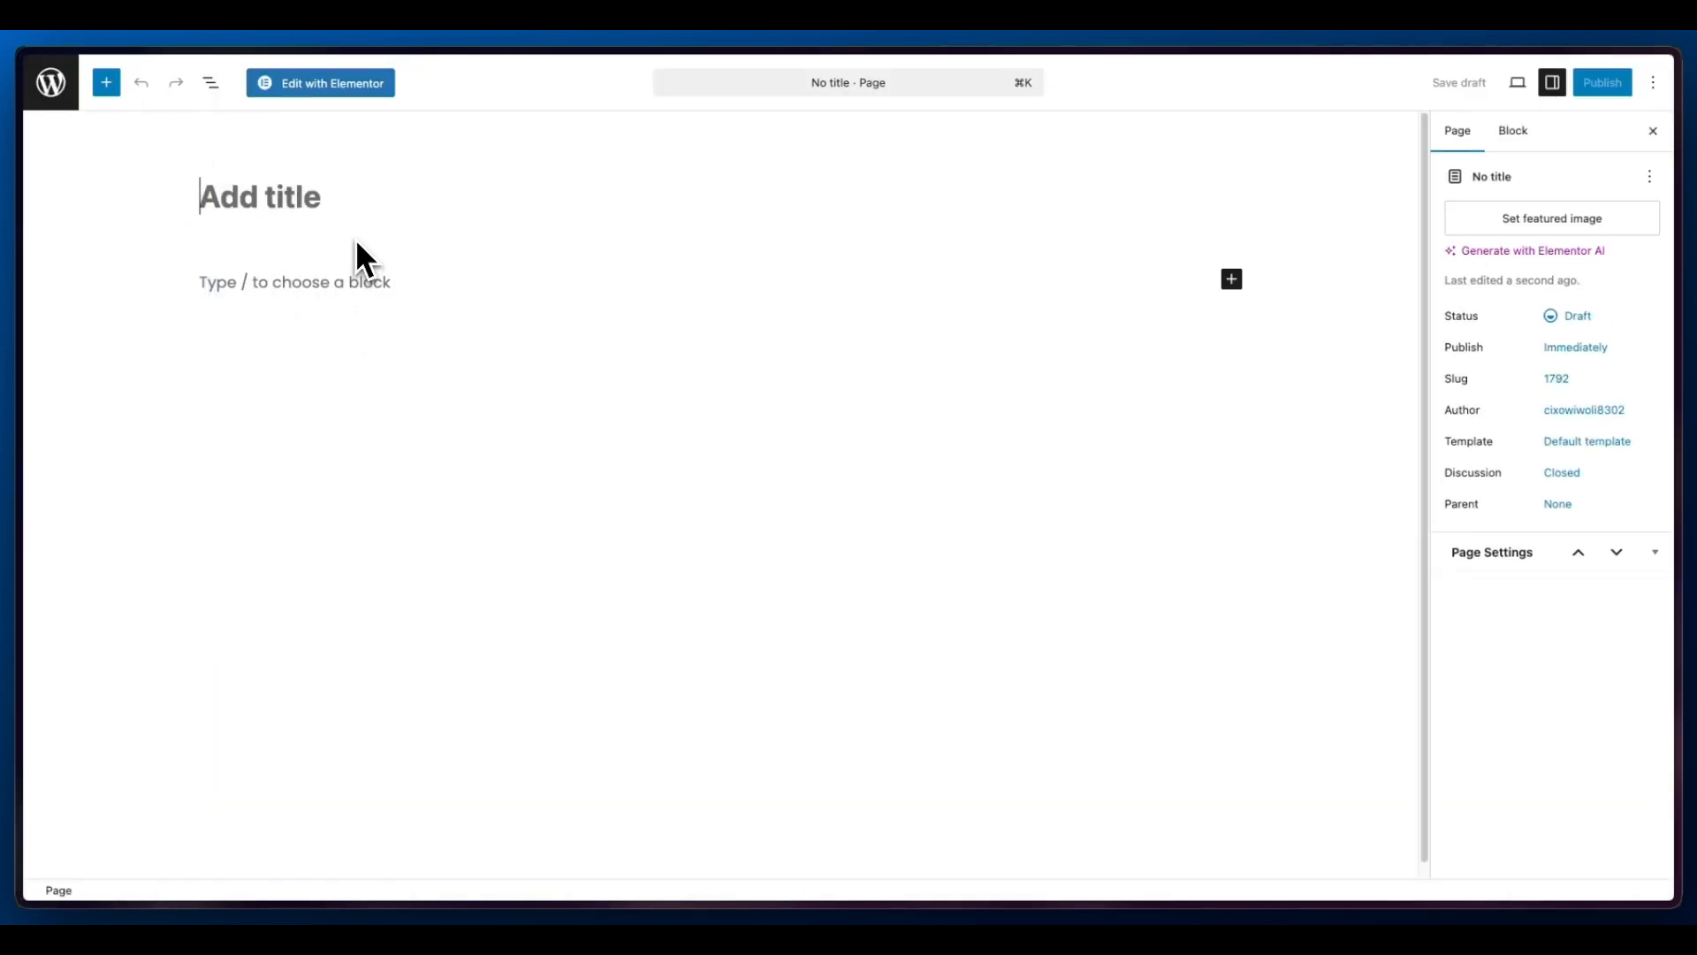
Title the page "Donation Form" and paste the shortcode [give_form id="1790"] as its content
text(Donation Form)
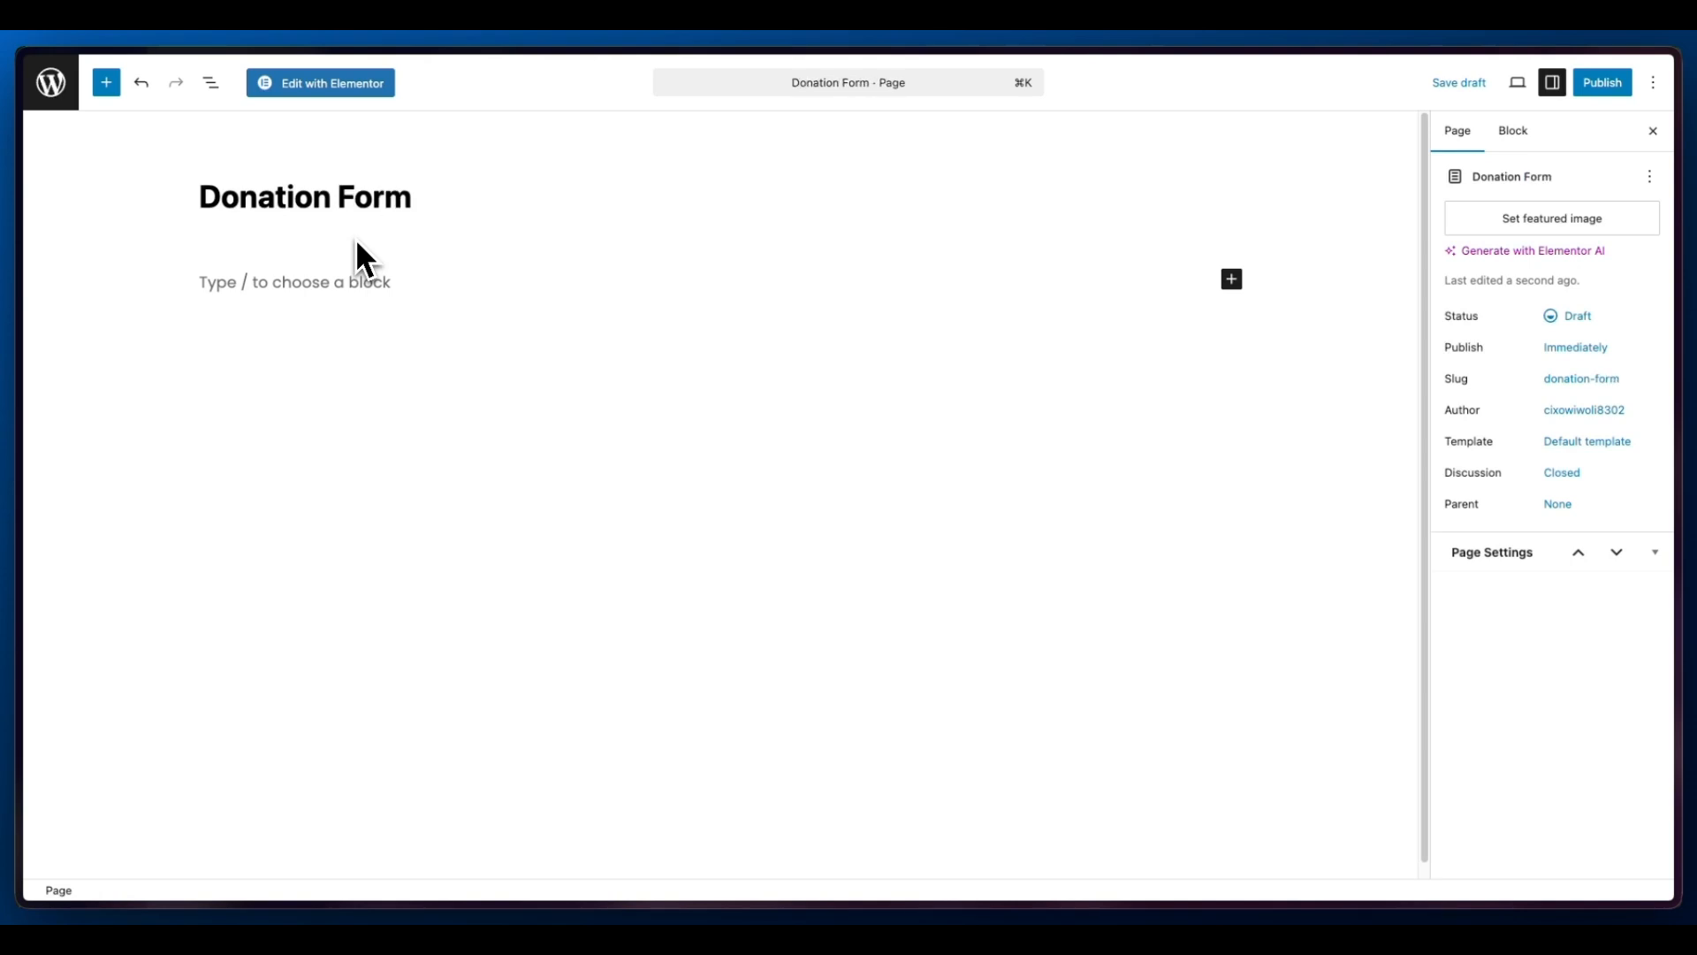
key(Return)
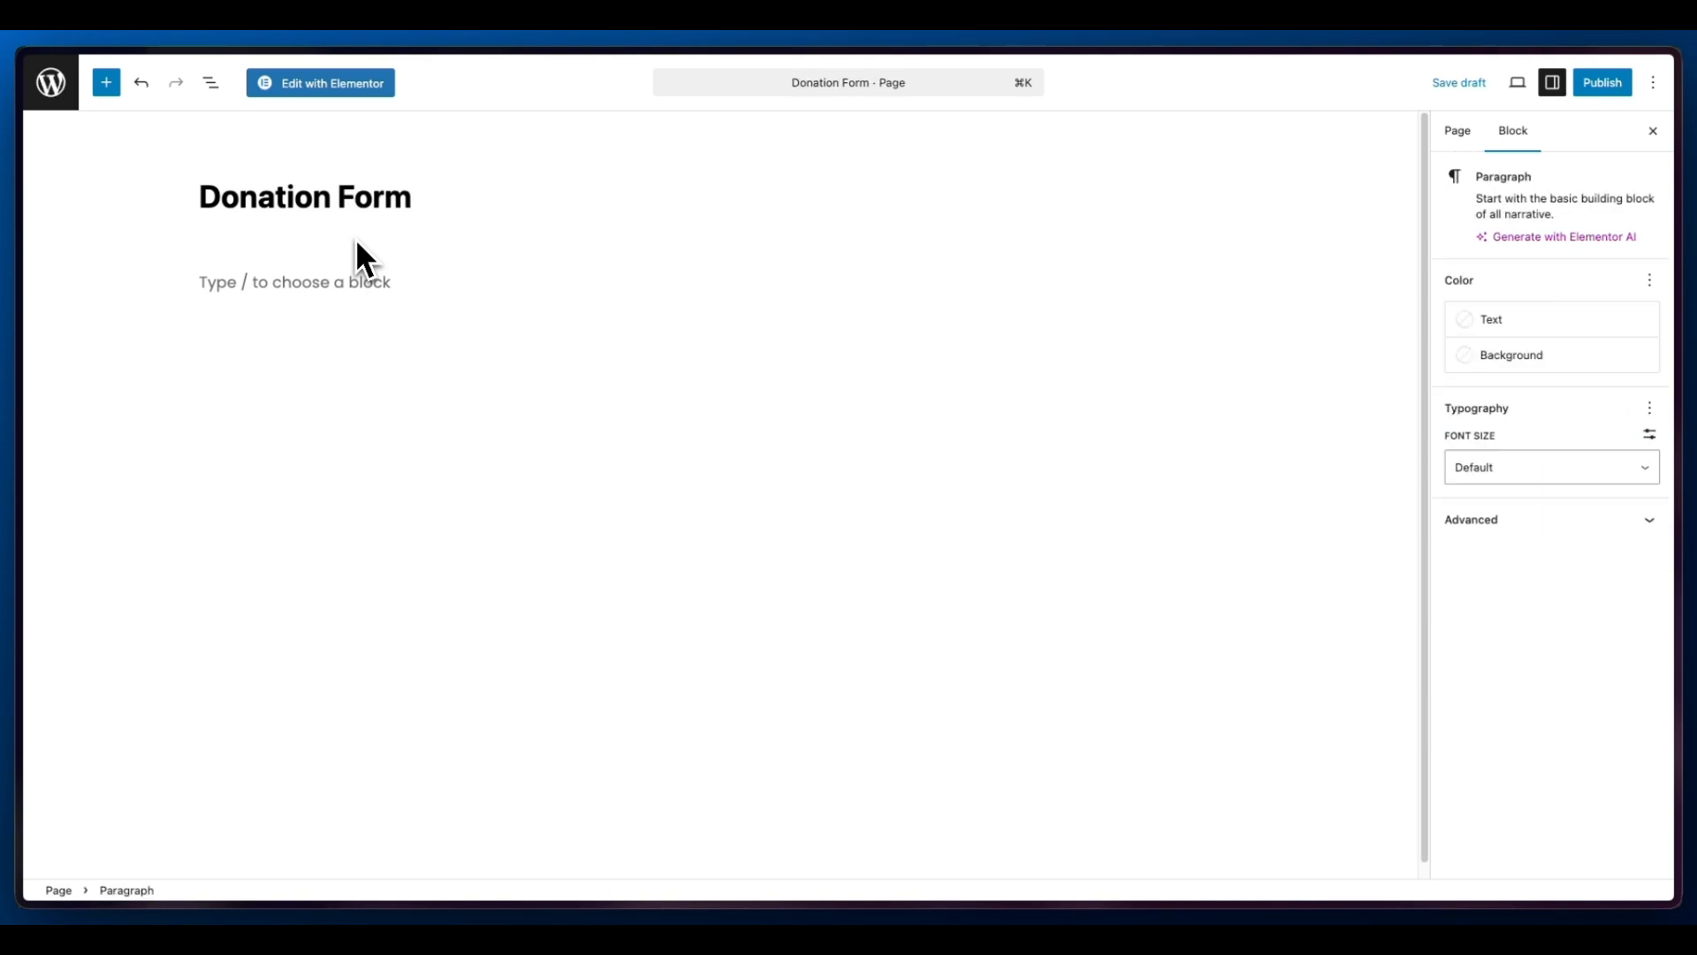
text([give_form id="1790"])
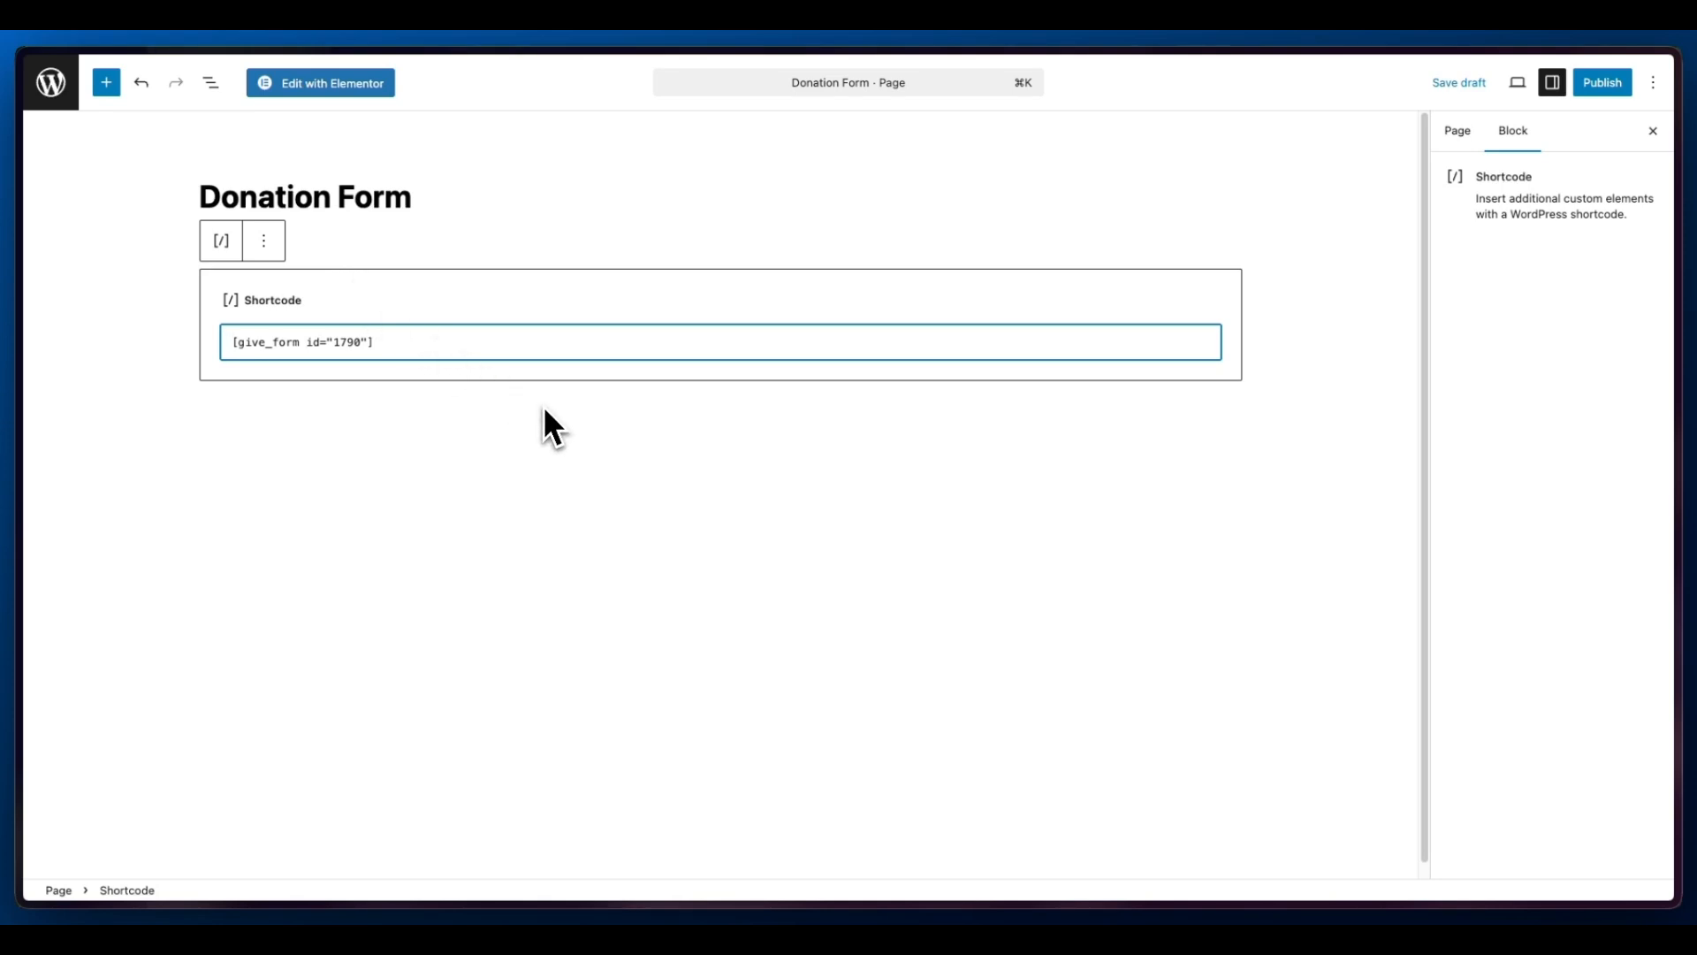
Publish the Donation Form page and view the live donation form
click(1599, 85)
click(1602, 88)
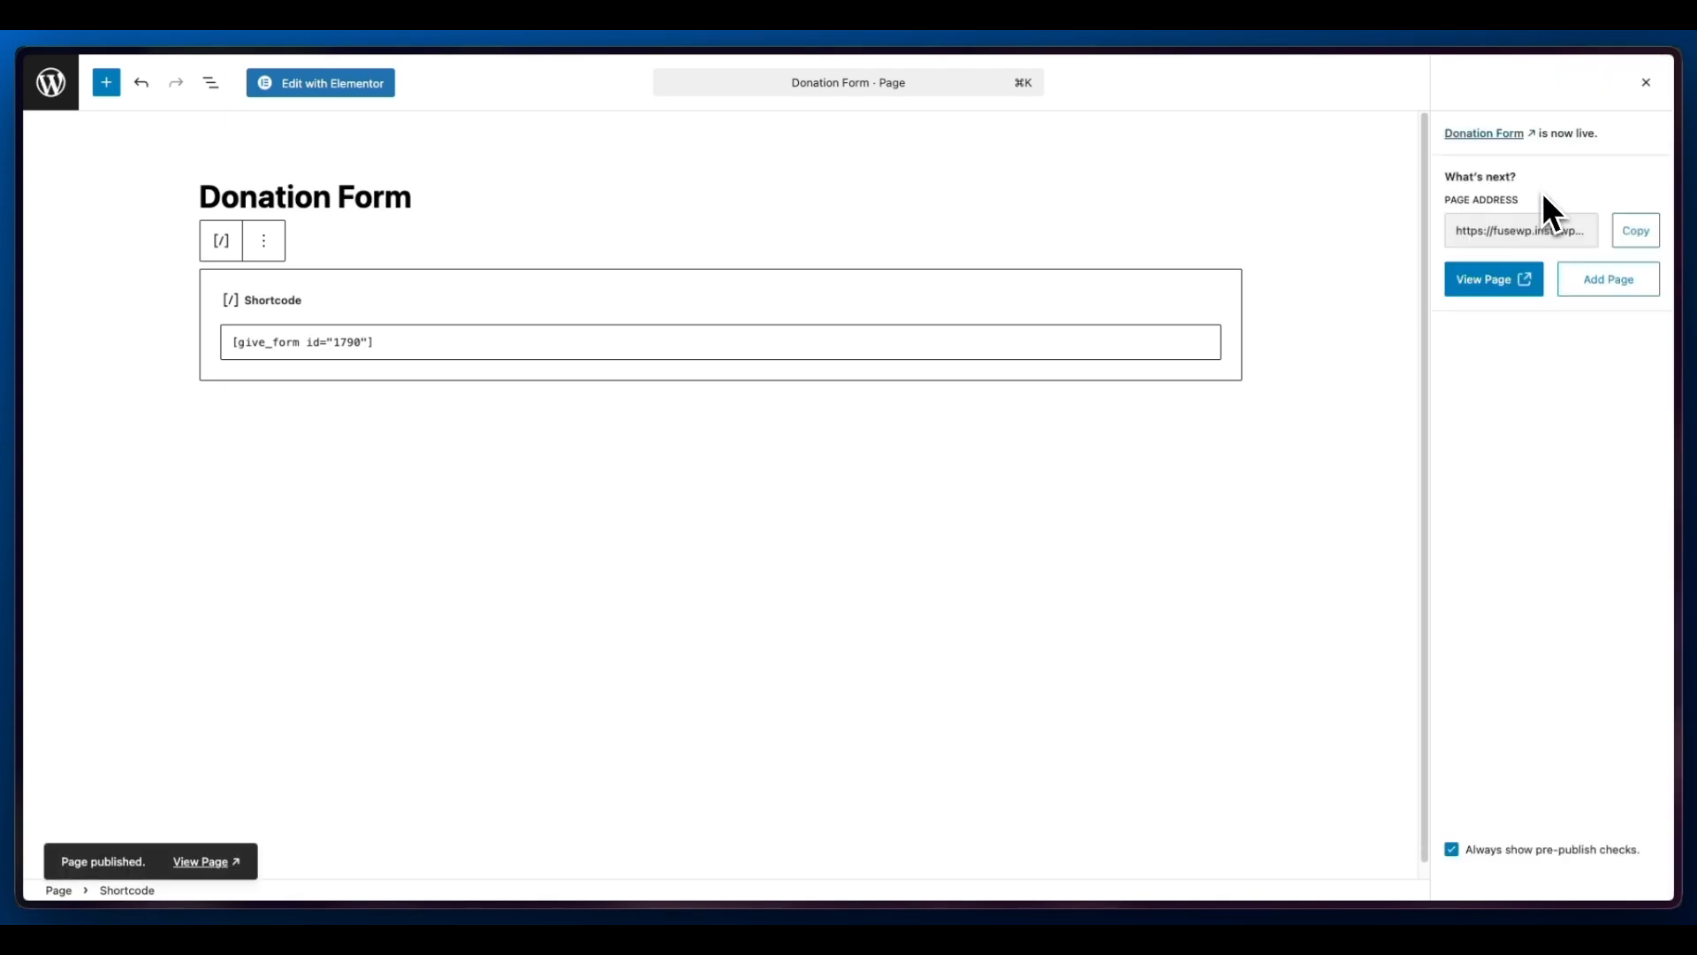
click(213, 863)
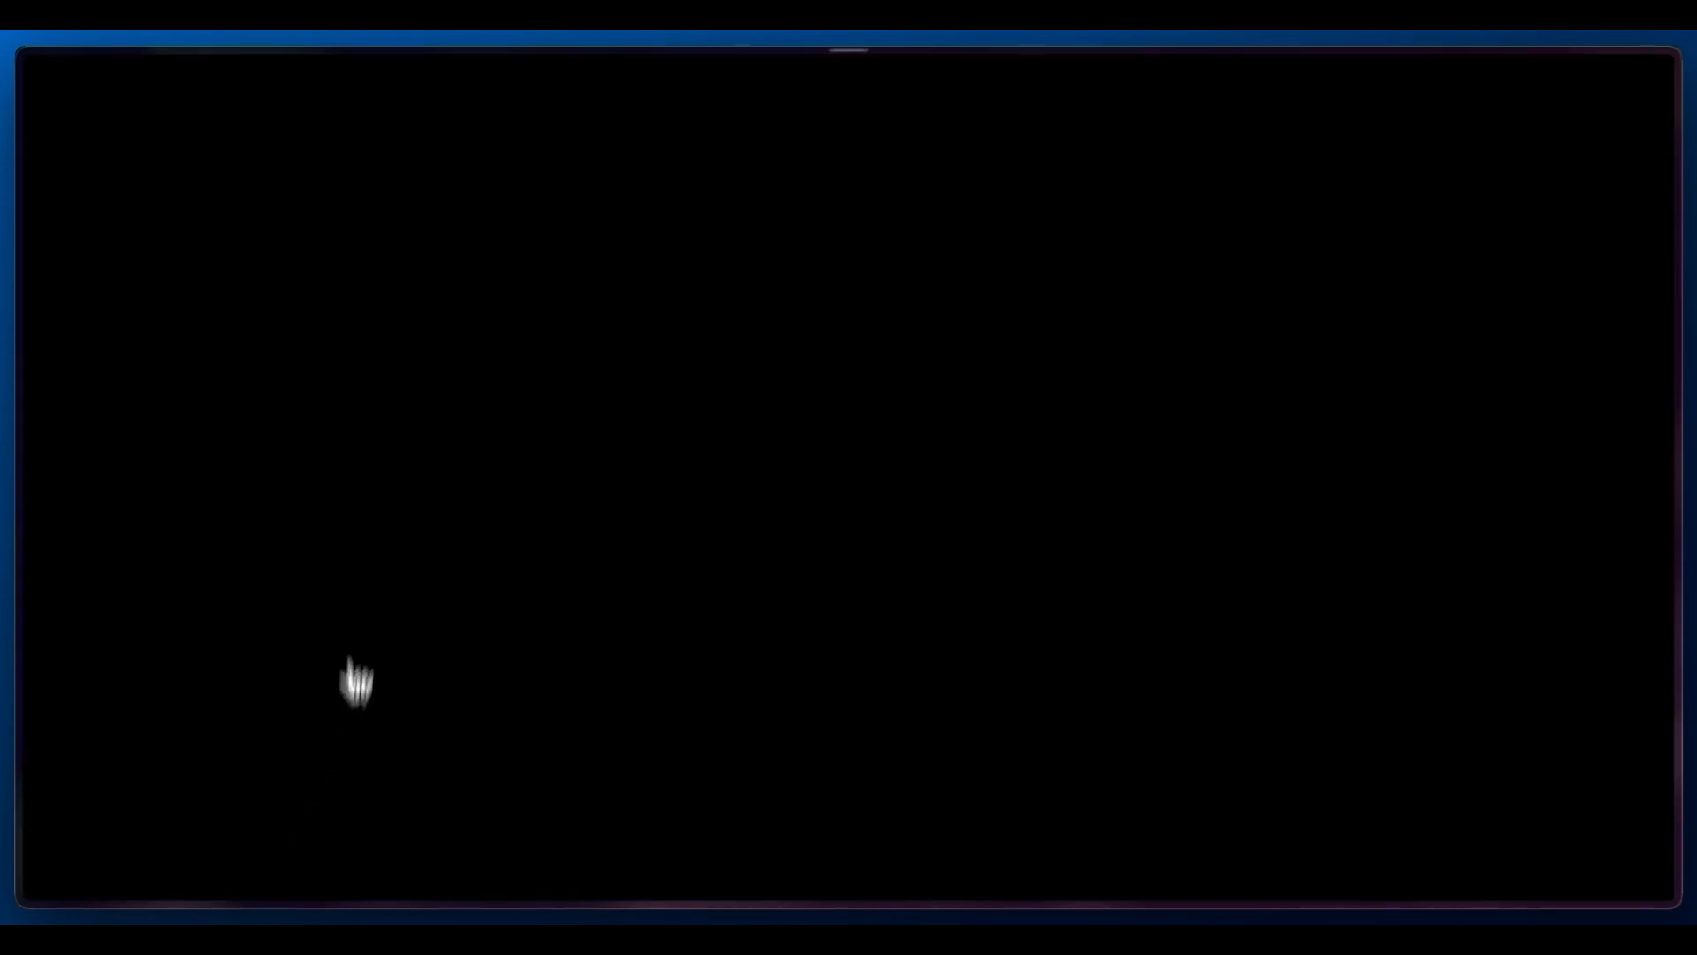
mouse_move(19, 462)
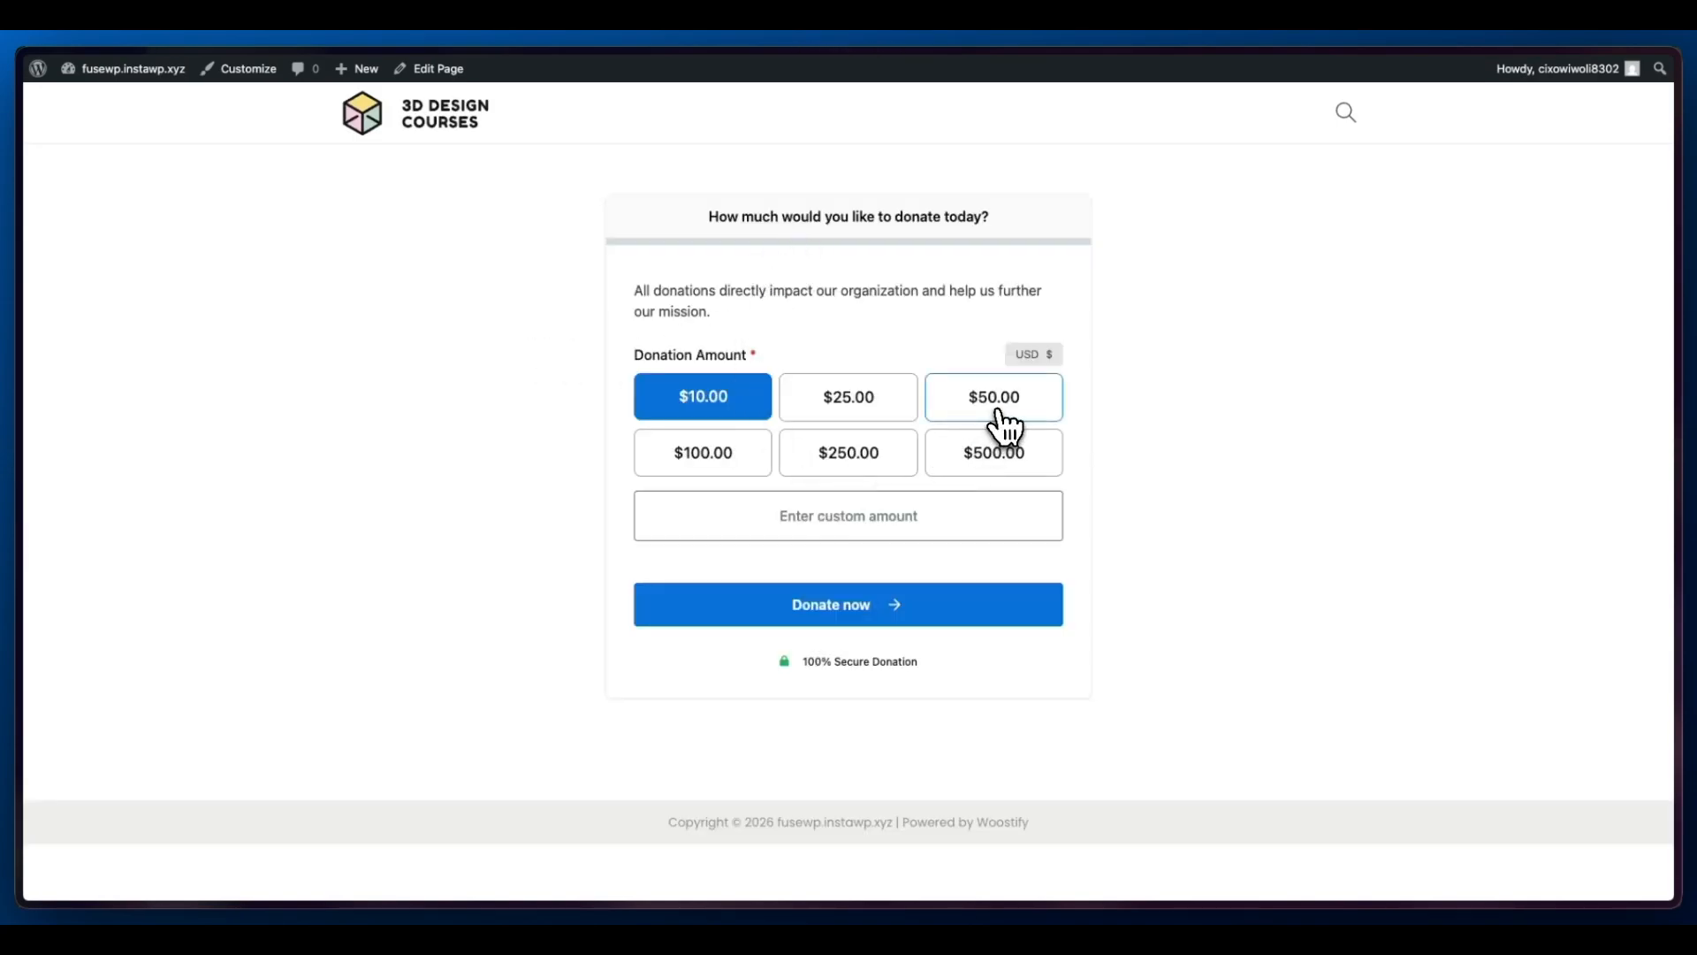
Return to the page editor, leave it for the WordPress admin and open the FuseWP settings
mouse_move(76, 398)
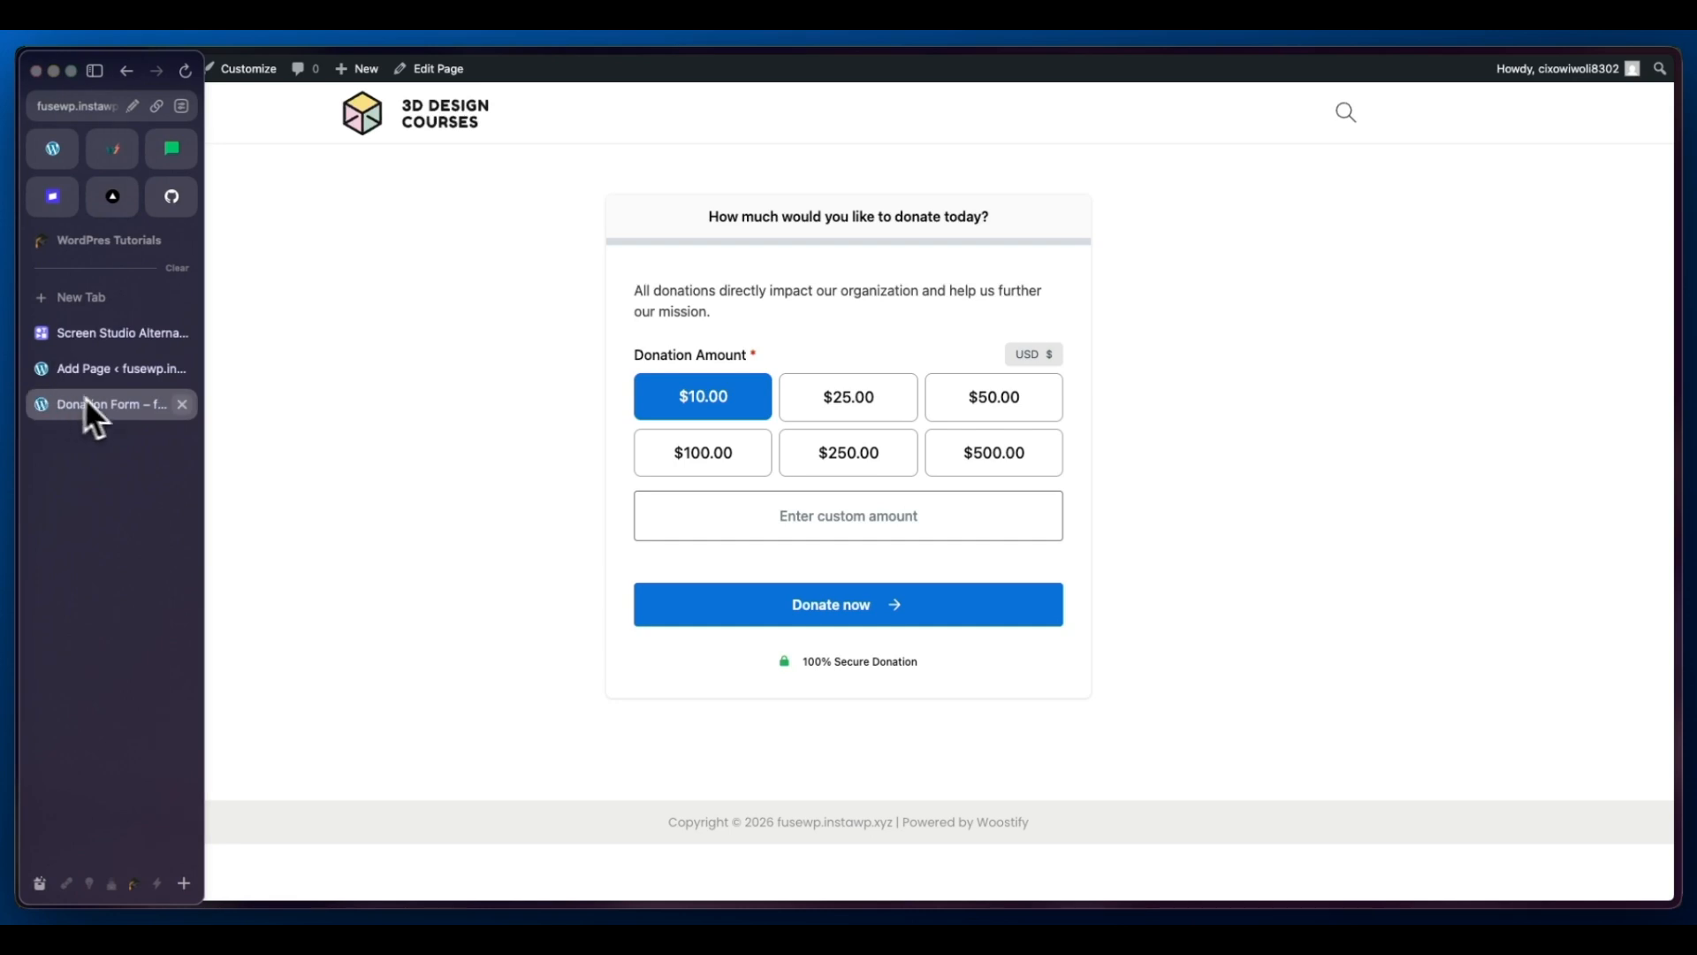
click(117, 380)
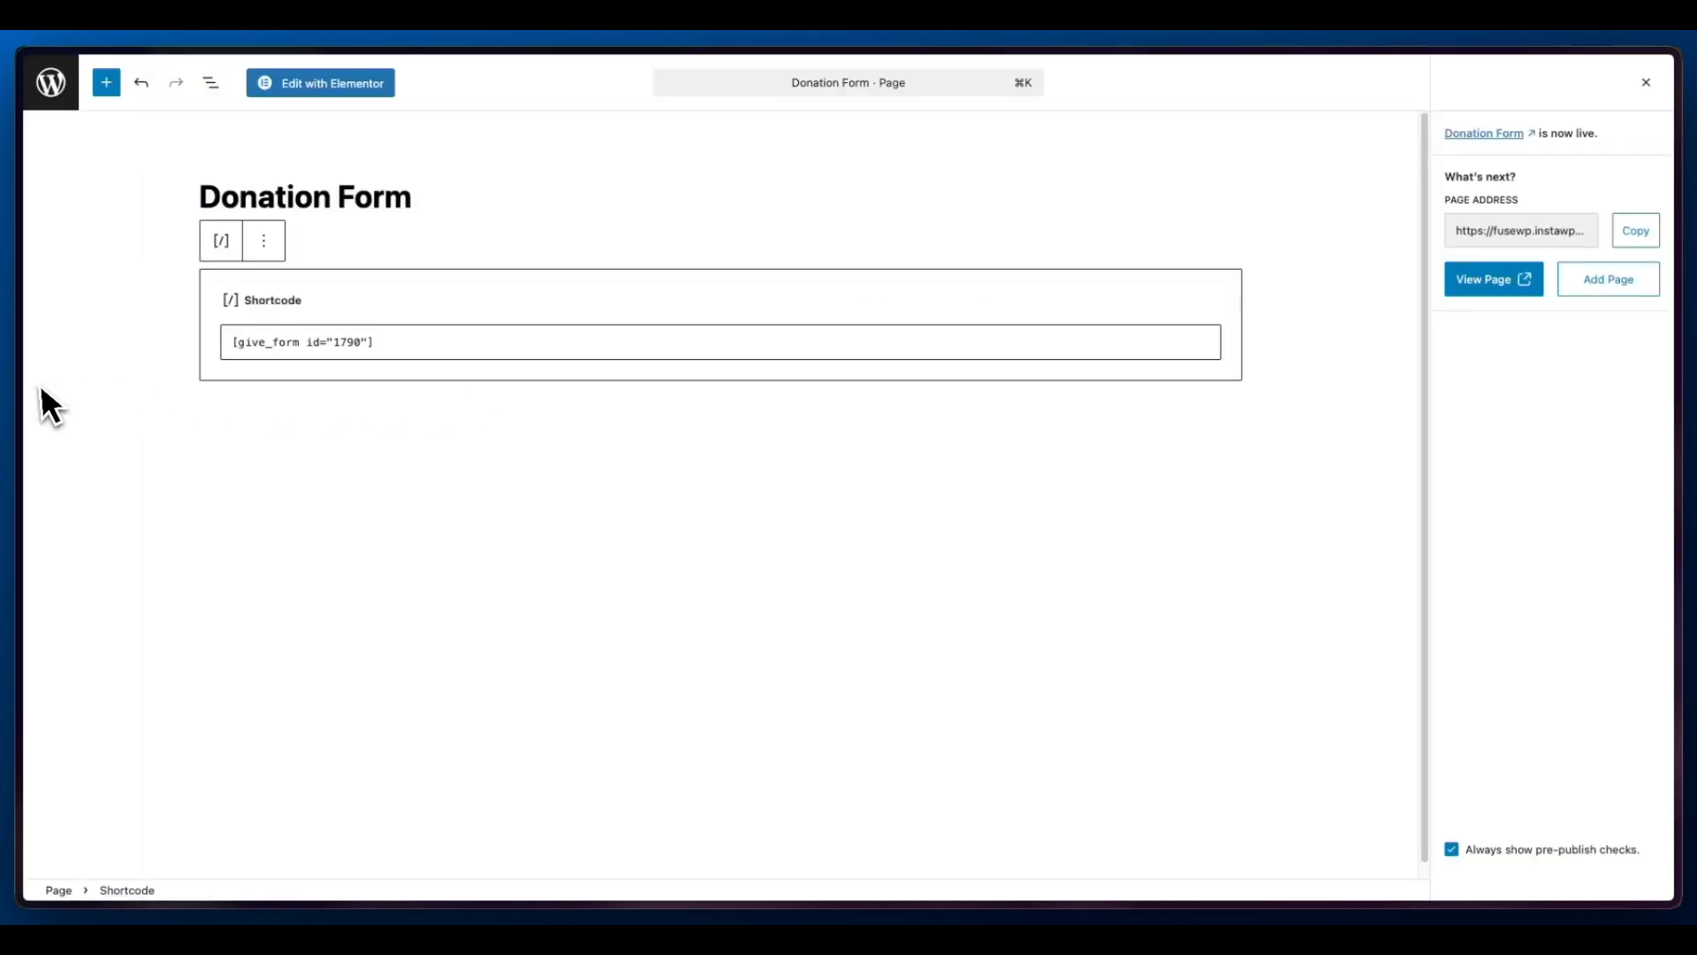
click(53, 111)
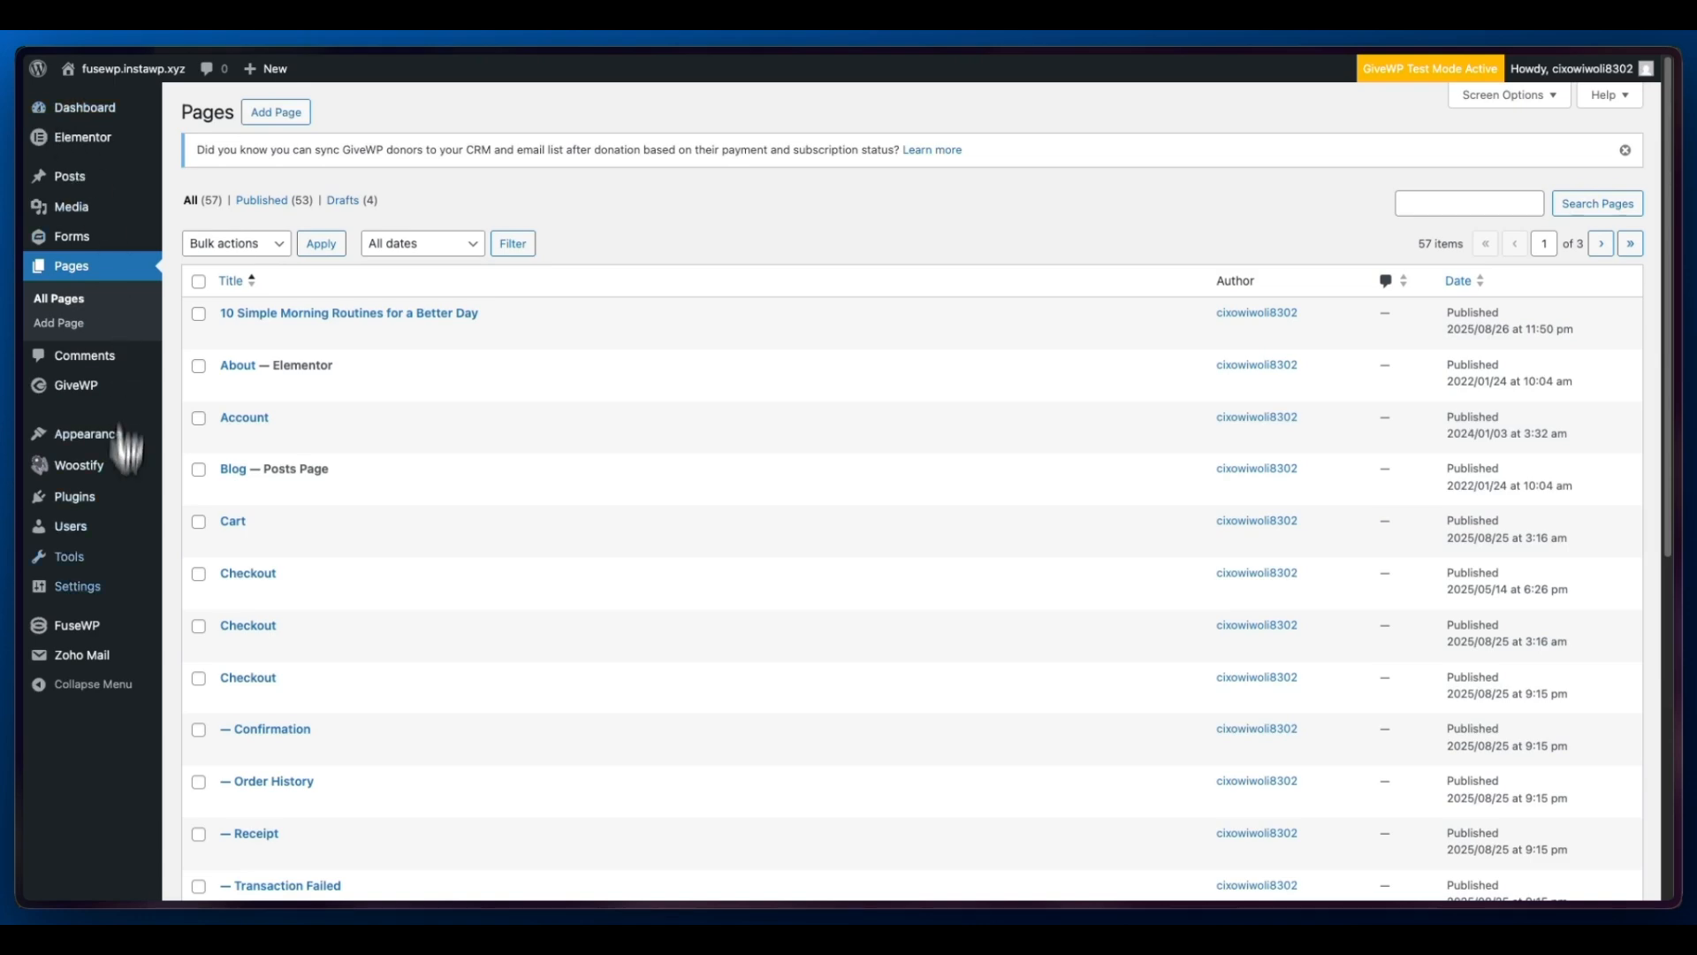
mouse_move(89, 630)
click(200, 629)
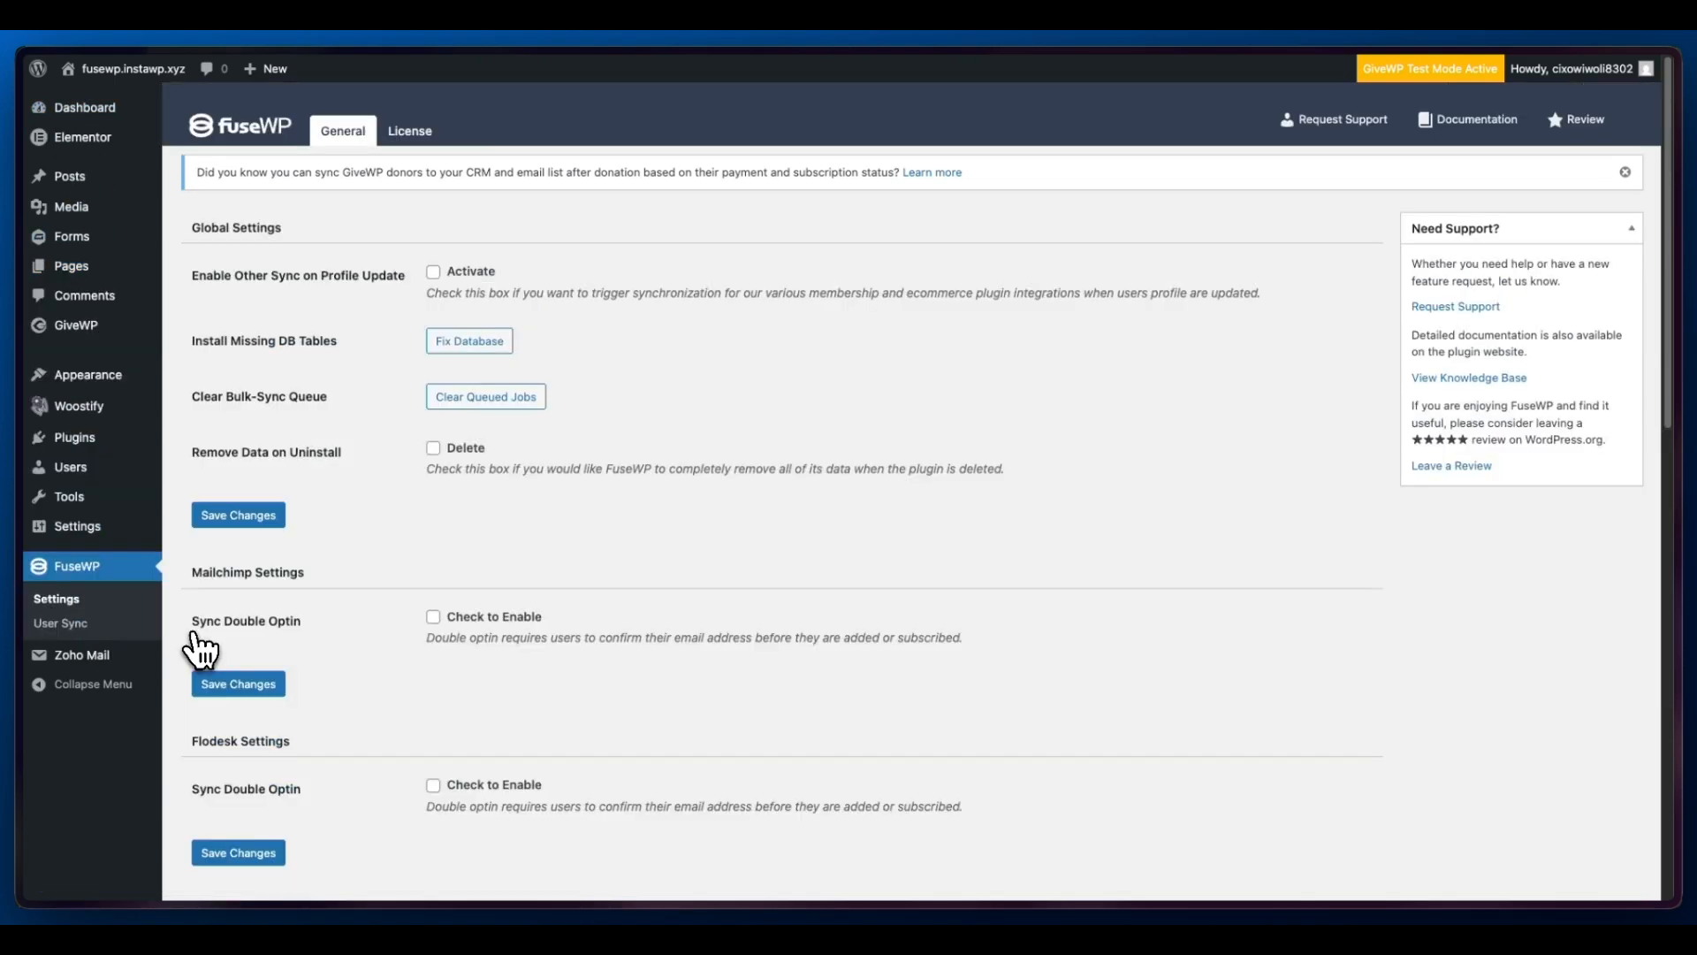
Review the available FuseWP integrations and examine the connection settings ActiveCampaign requires
scroll(322, 617, down, 8)
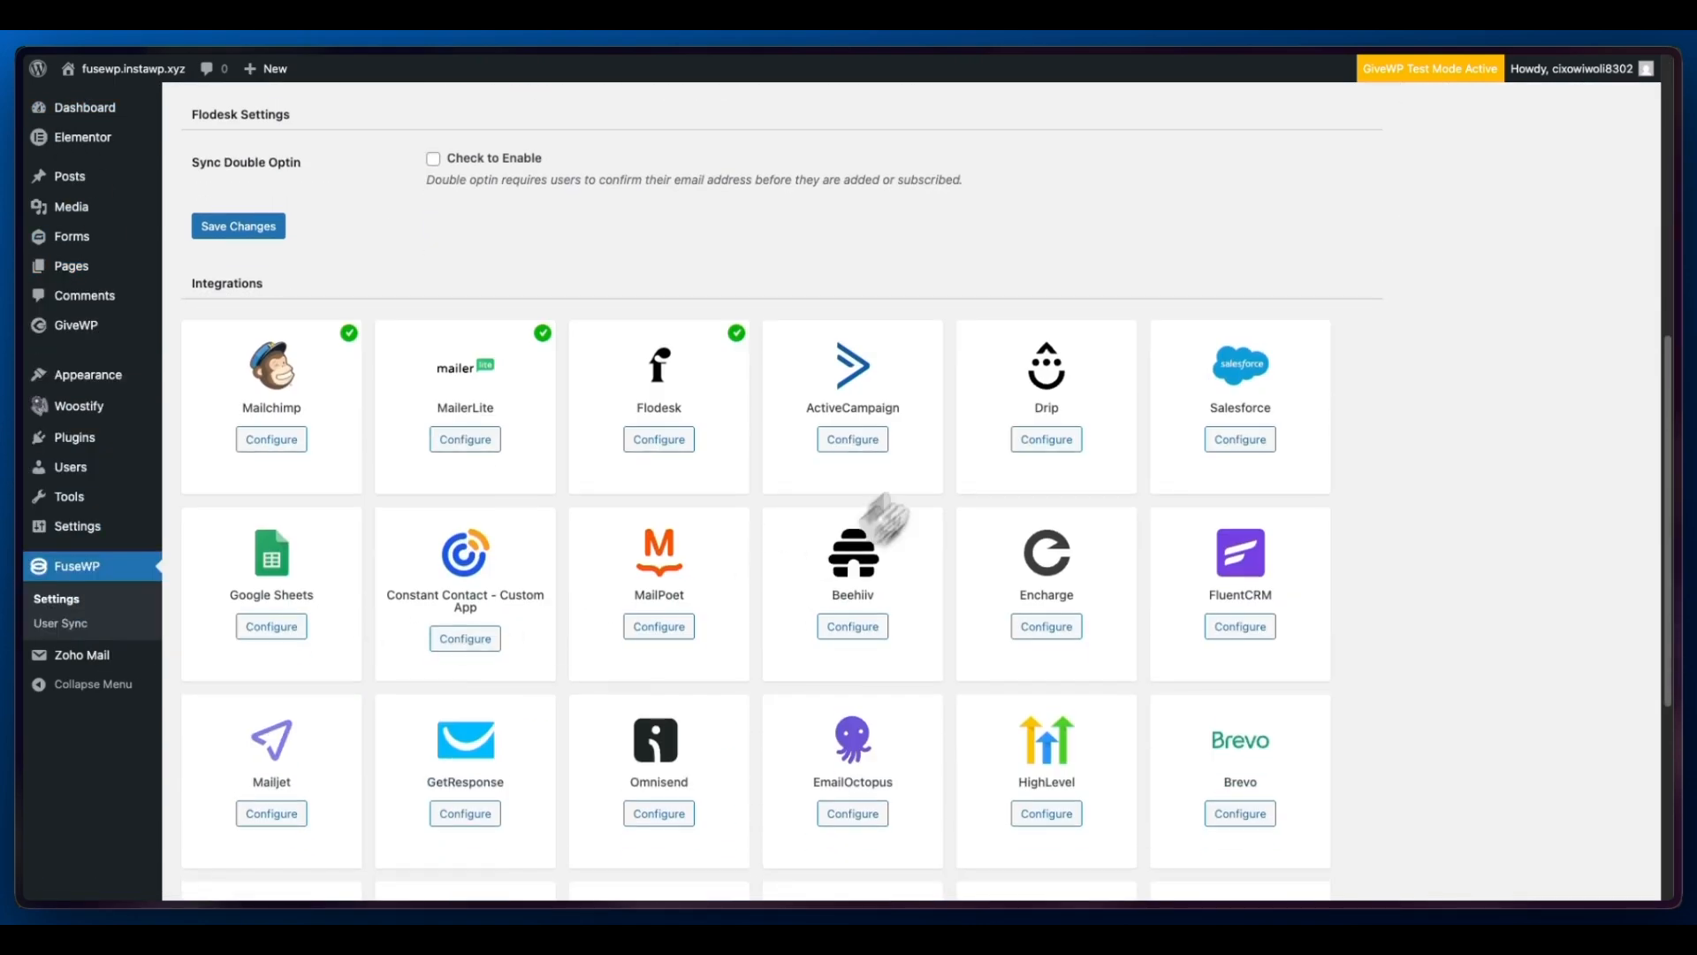
scroll(866, 442, down, 3)
scroll(875, 438, up, 3)
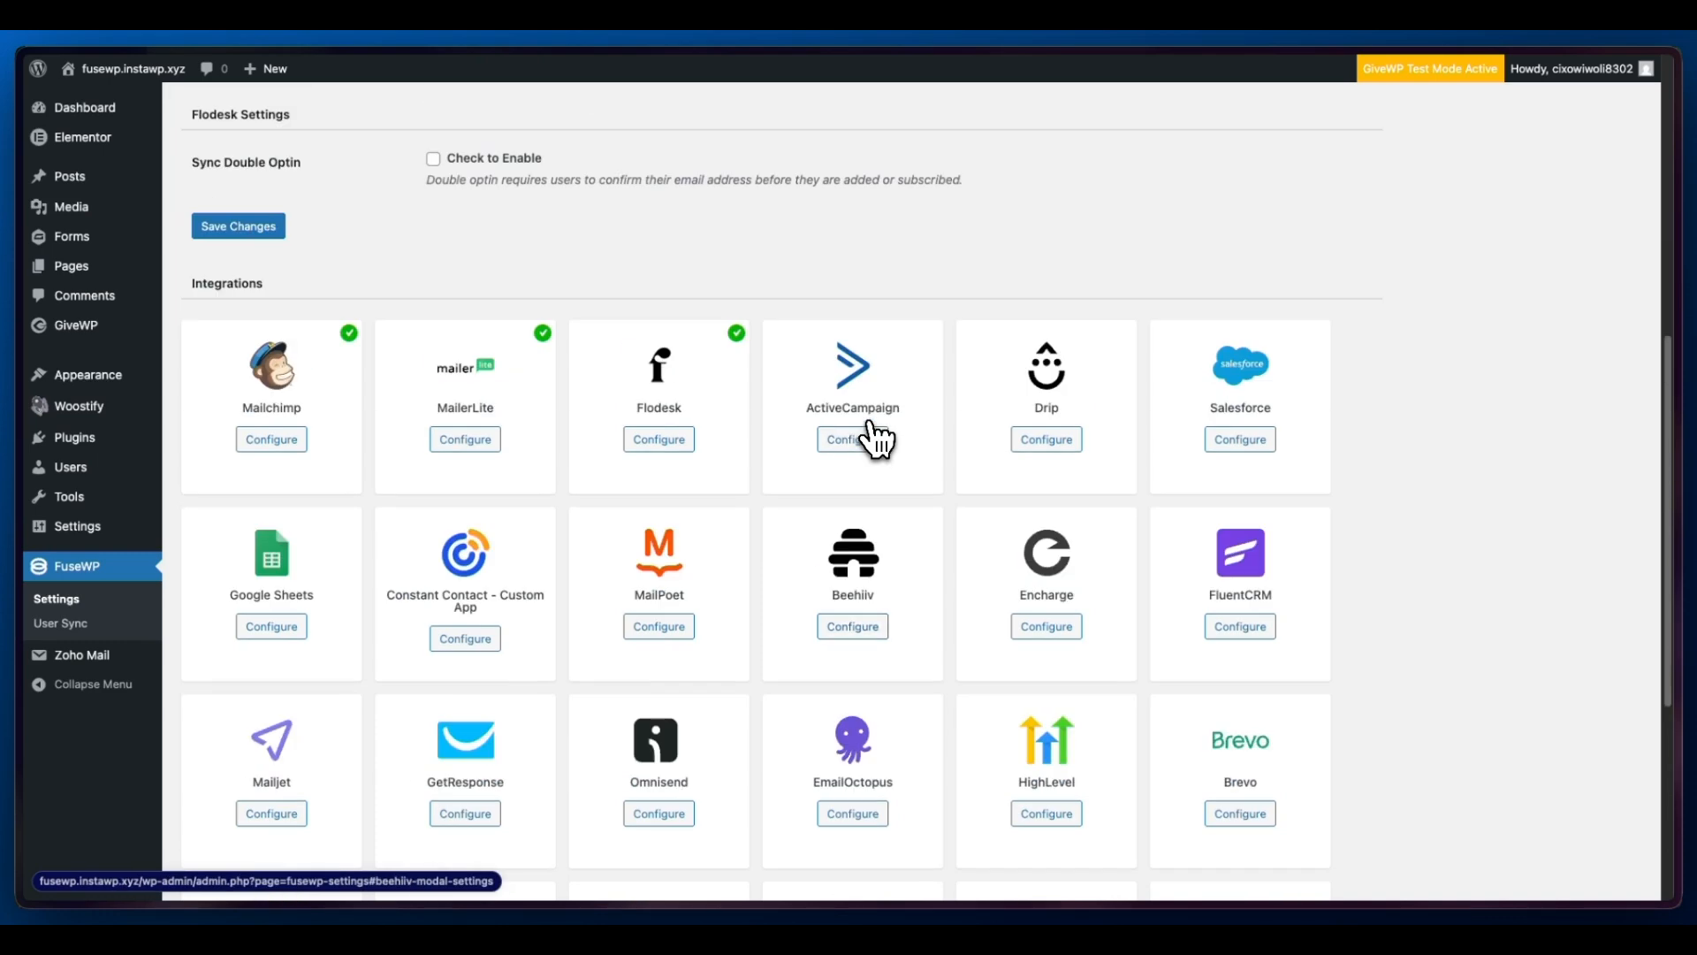
click(873, 440)
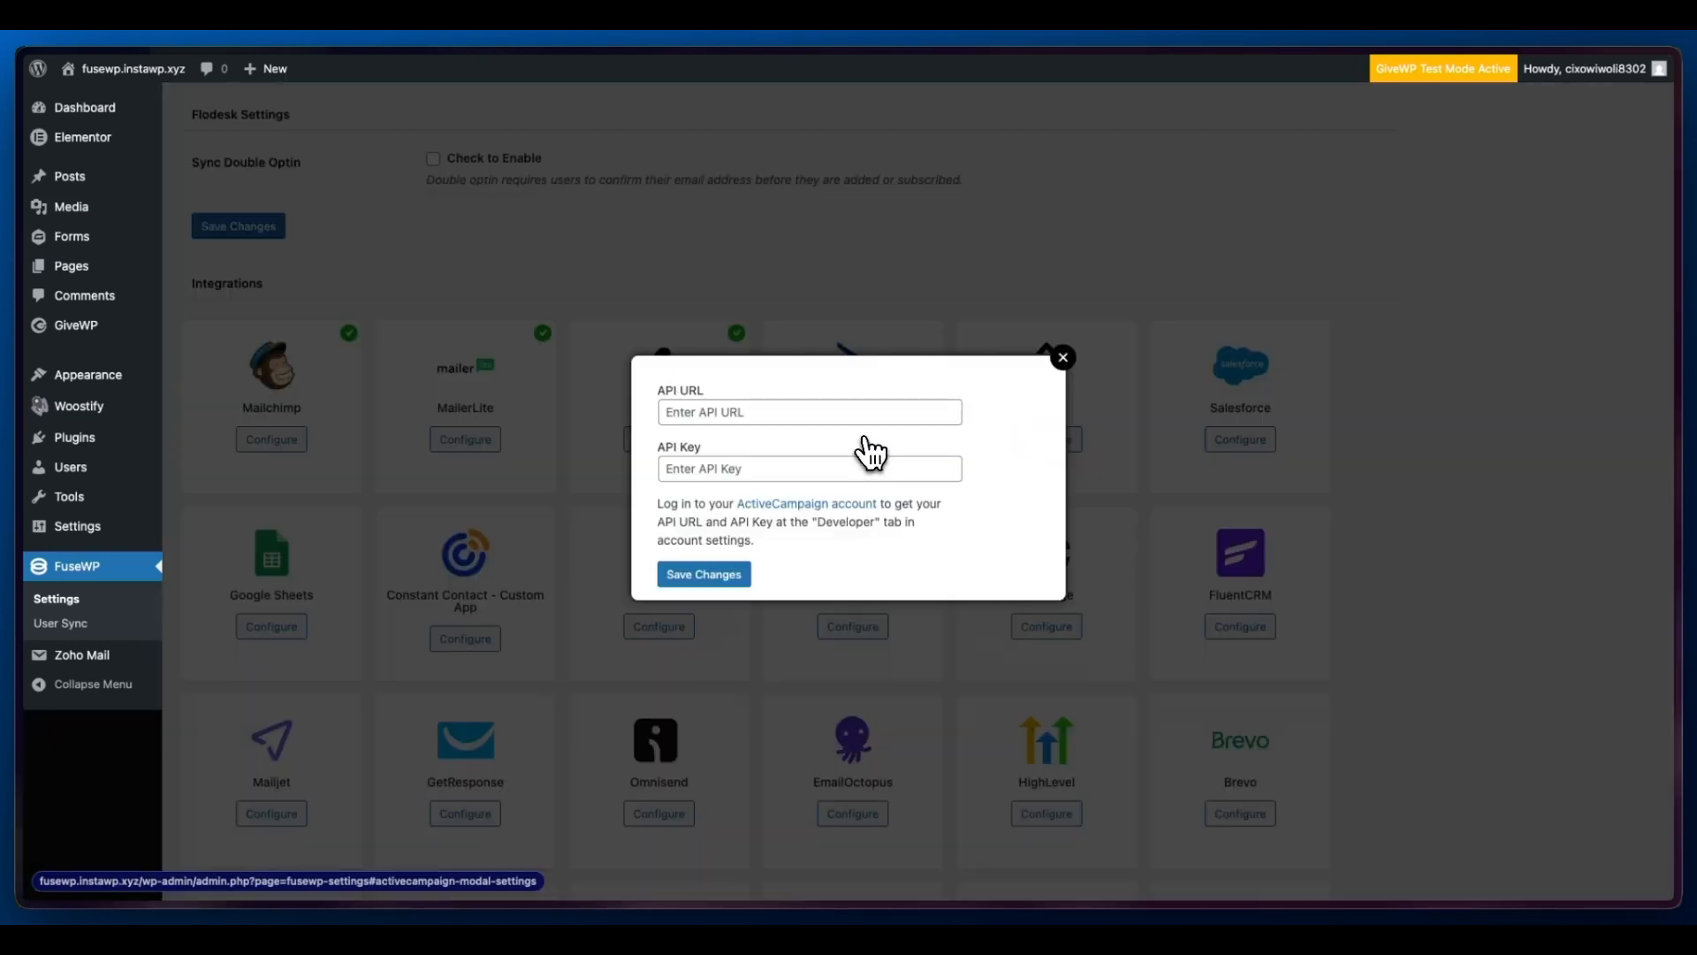
click(1063, 358)
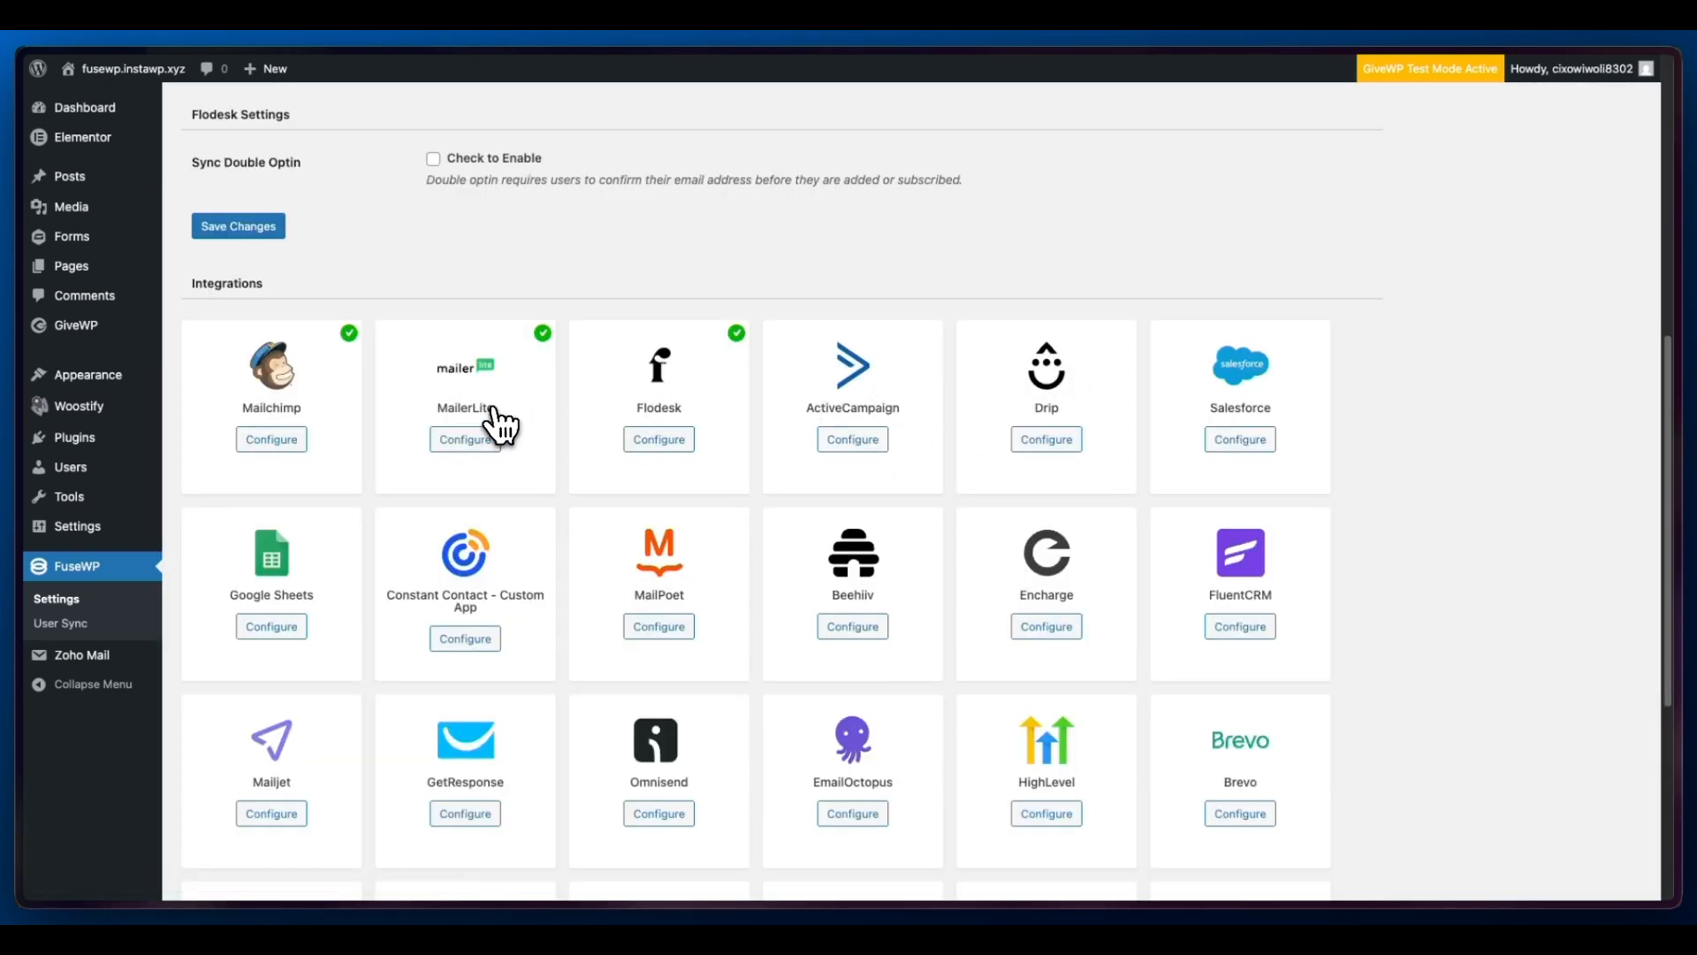
scroll(497, 422, up, 3)
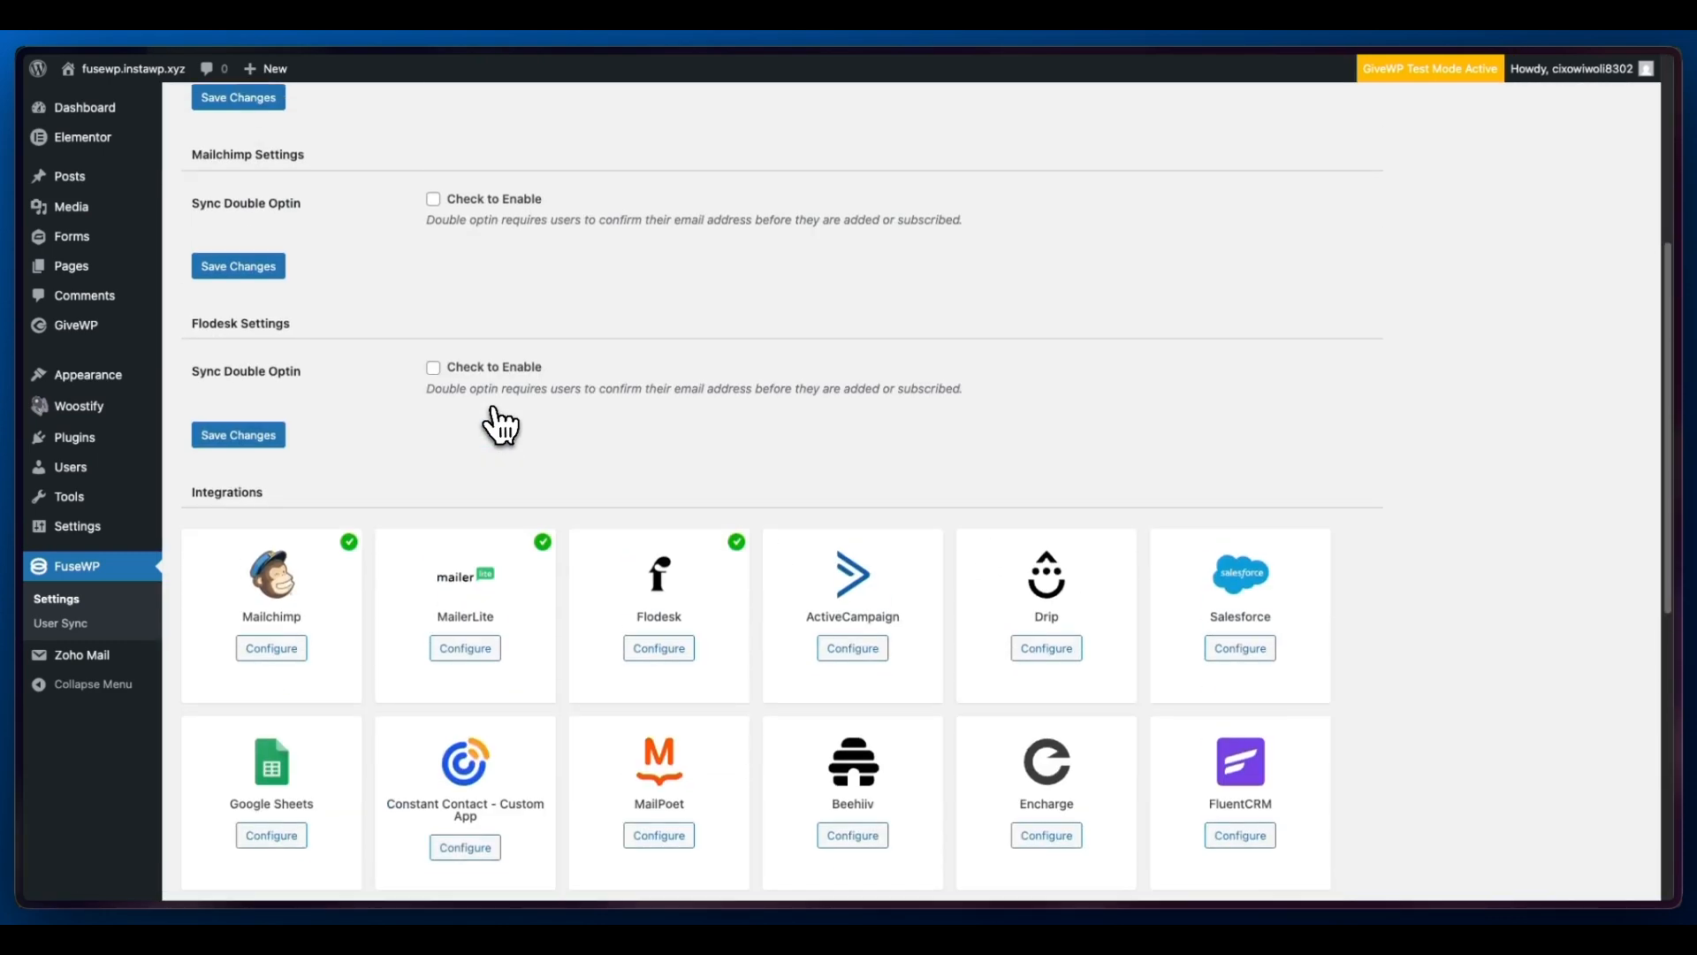
Add a user sync rule with GiveWP Donation Forms as the source and Fundraising Campaign as the source item
click(60, 623)
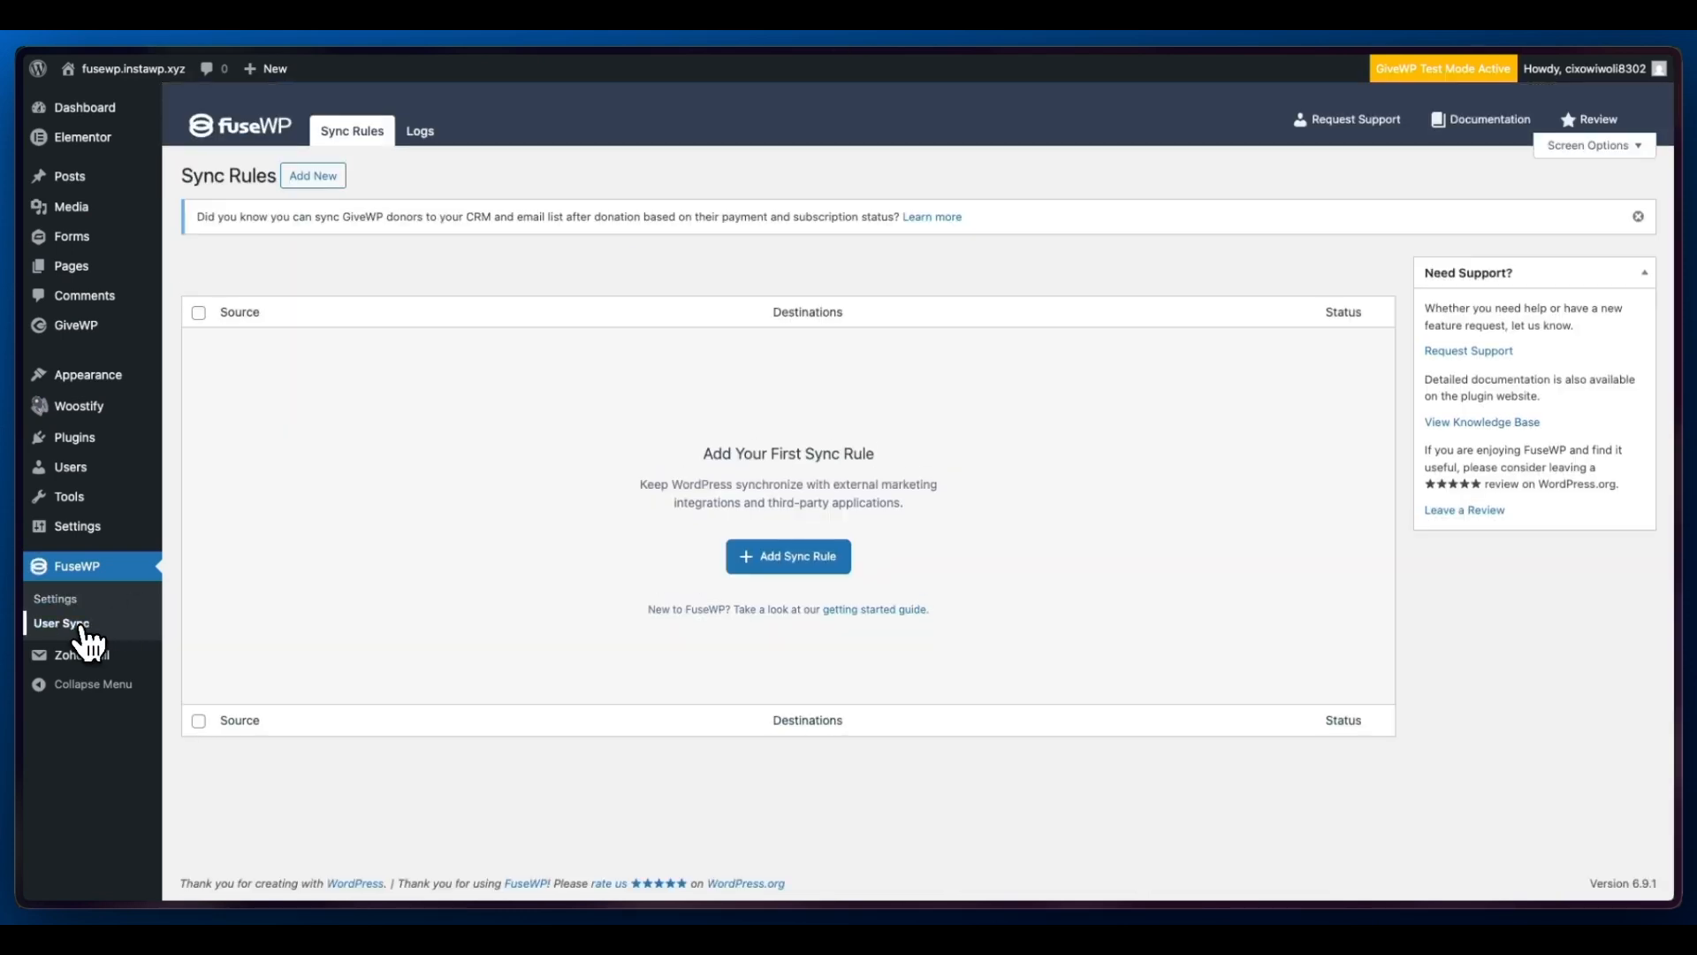
click(758, 559)
click(469, 305)
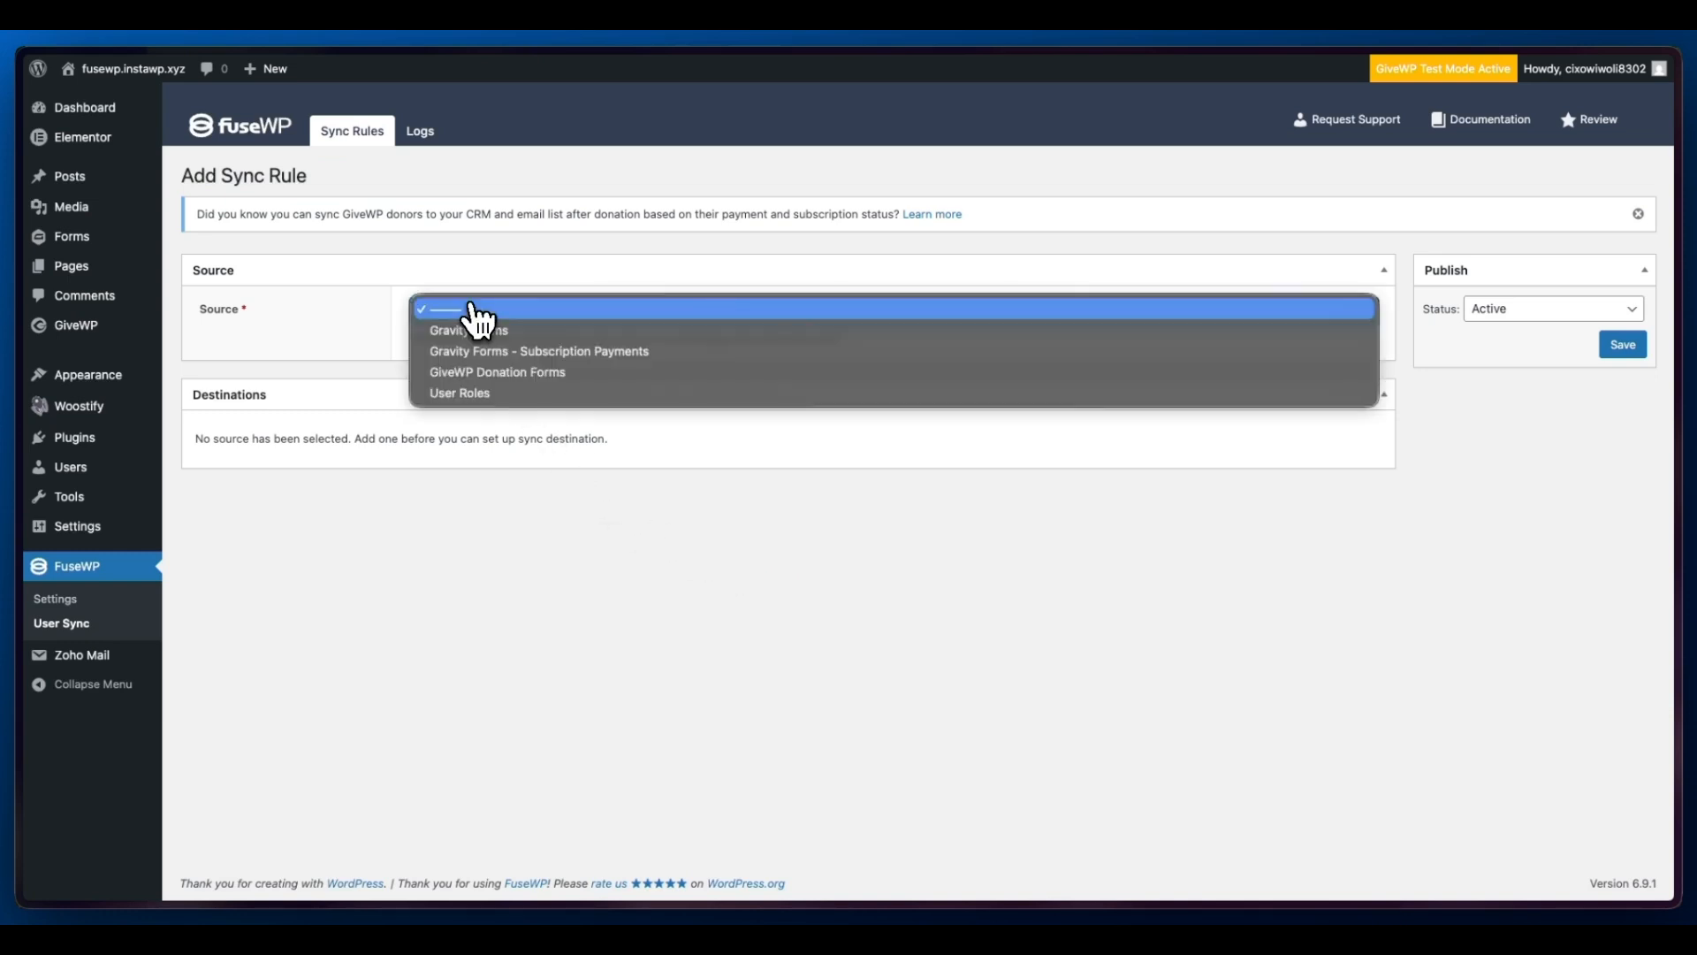
click(468, 372)
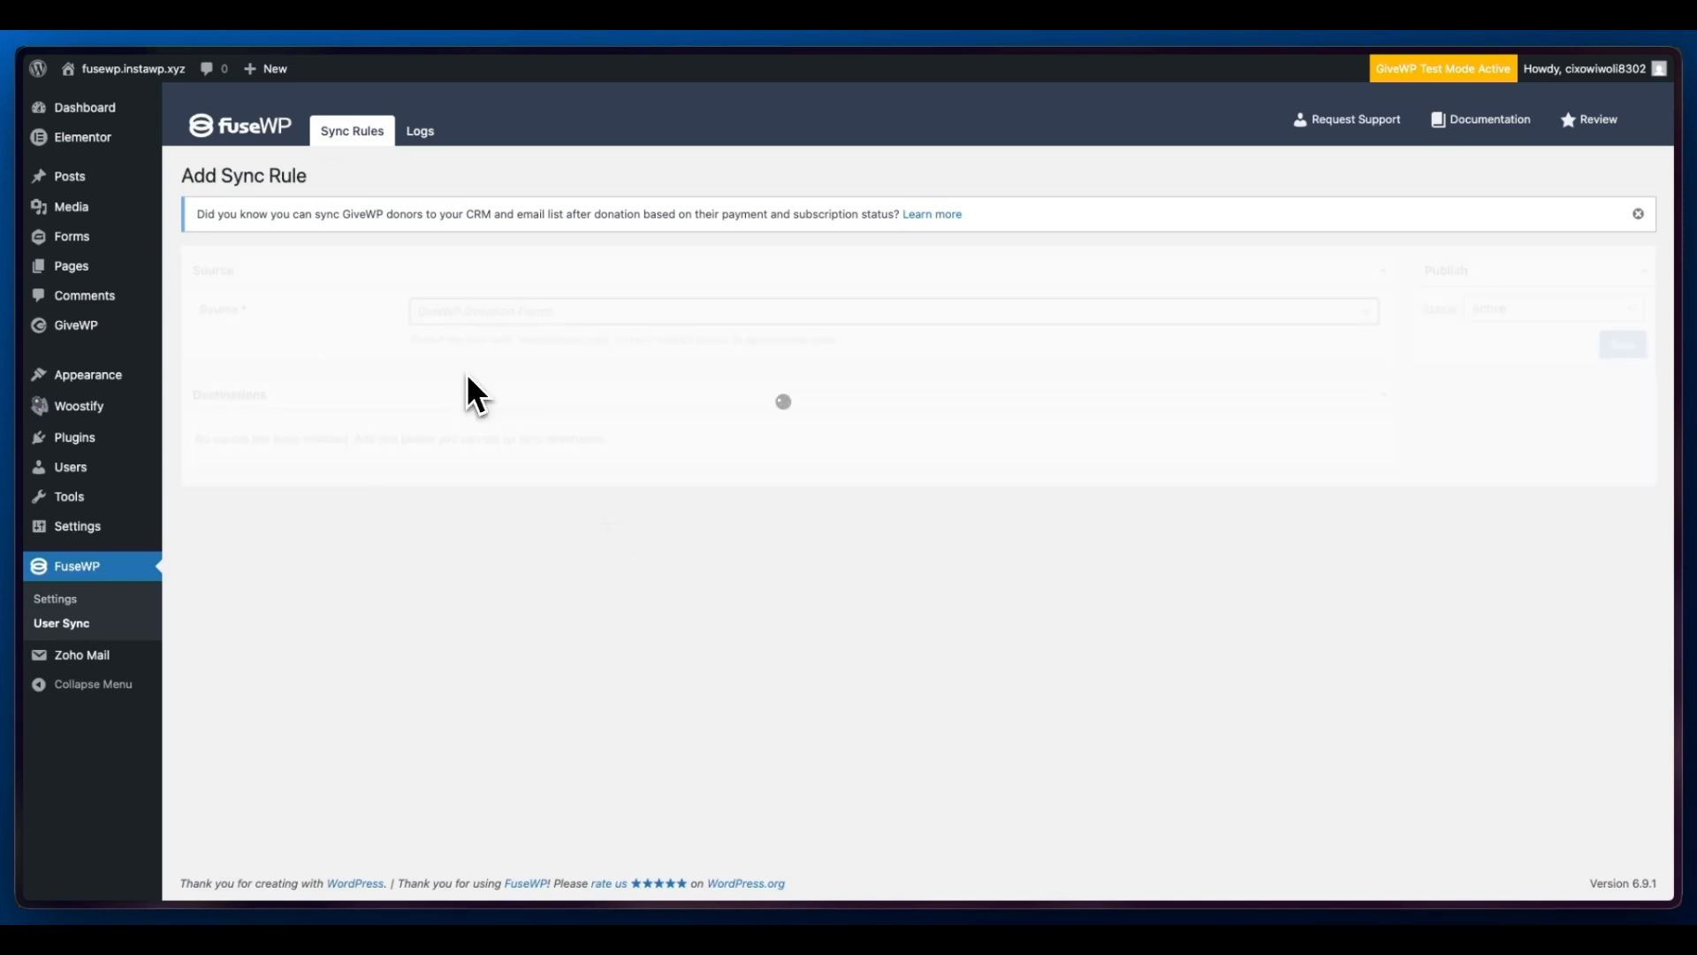
click(466, 385)
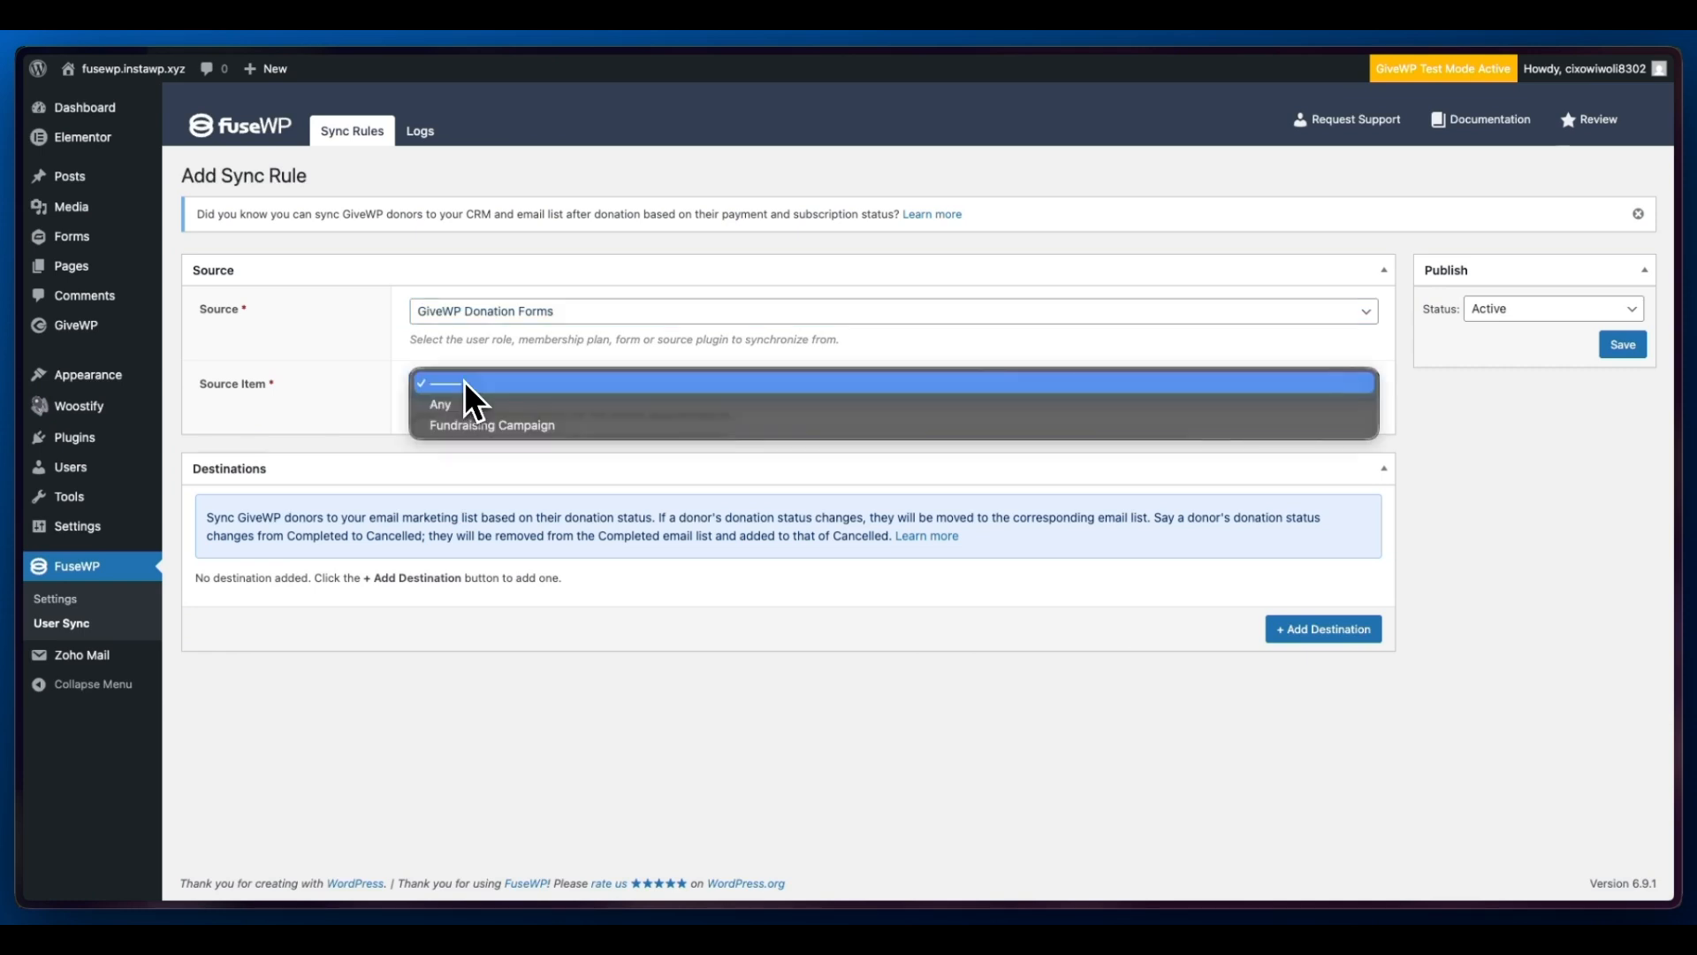
click(485, 428)
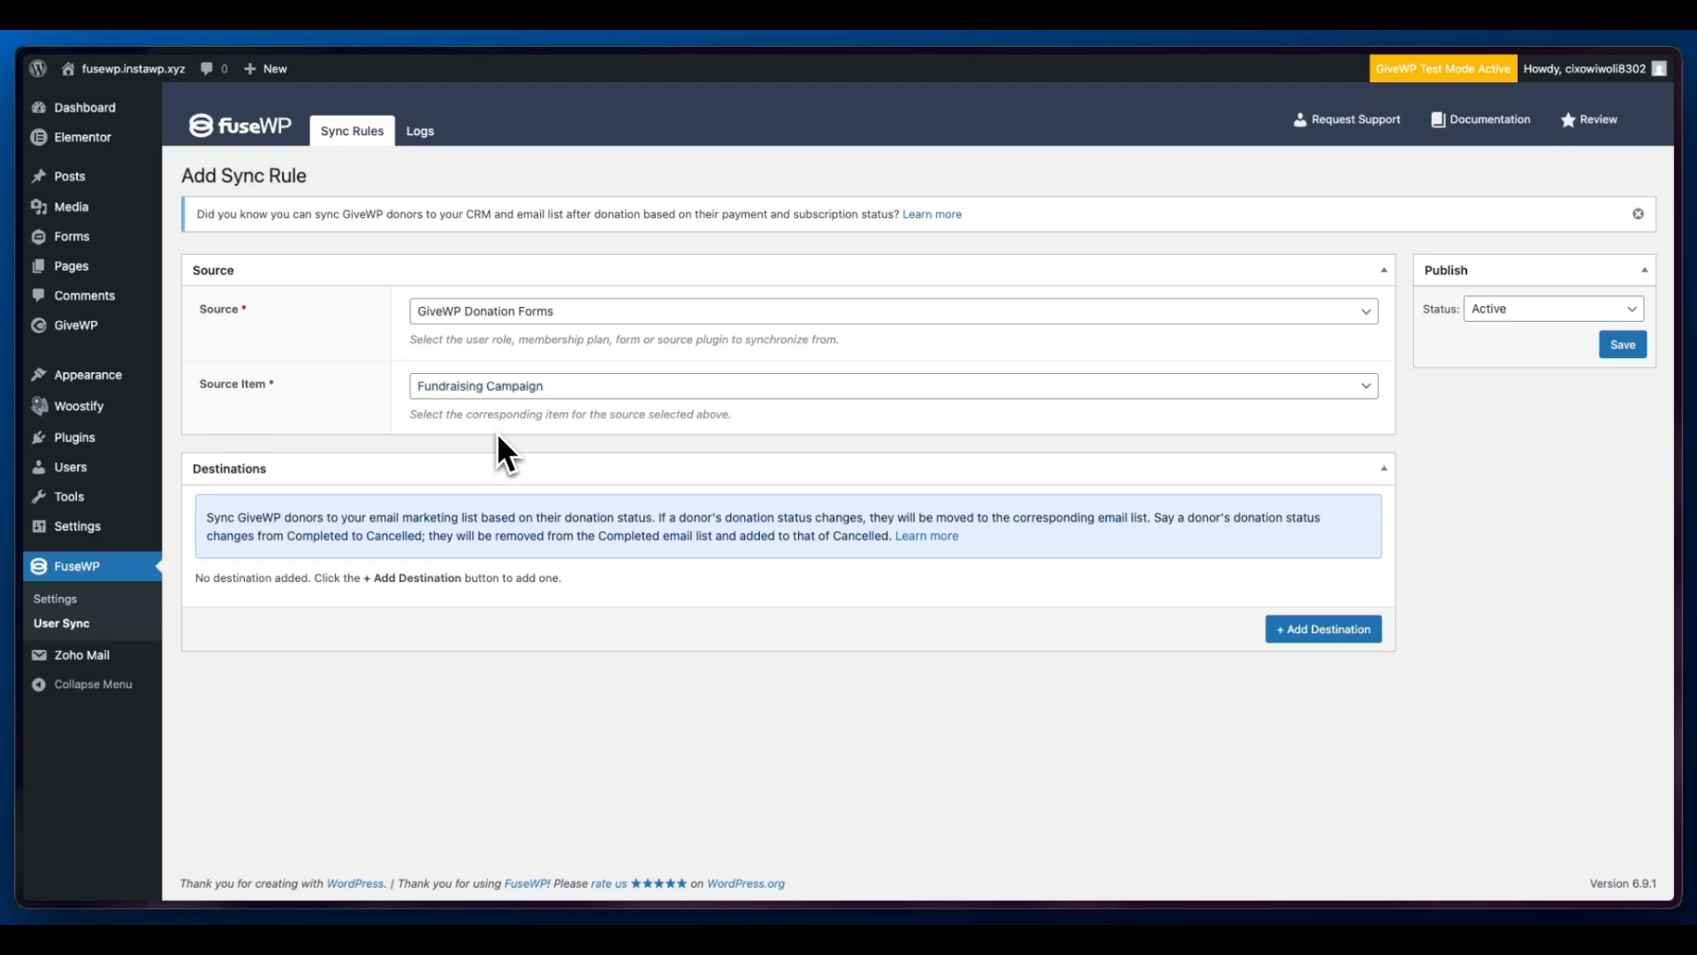
Add a sync destination for donation status Any Status, using the MailerLite integration and the Donors group
click(1285, 628)
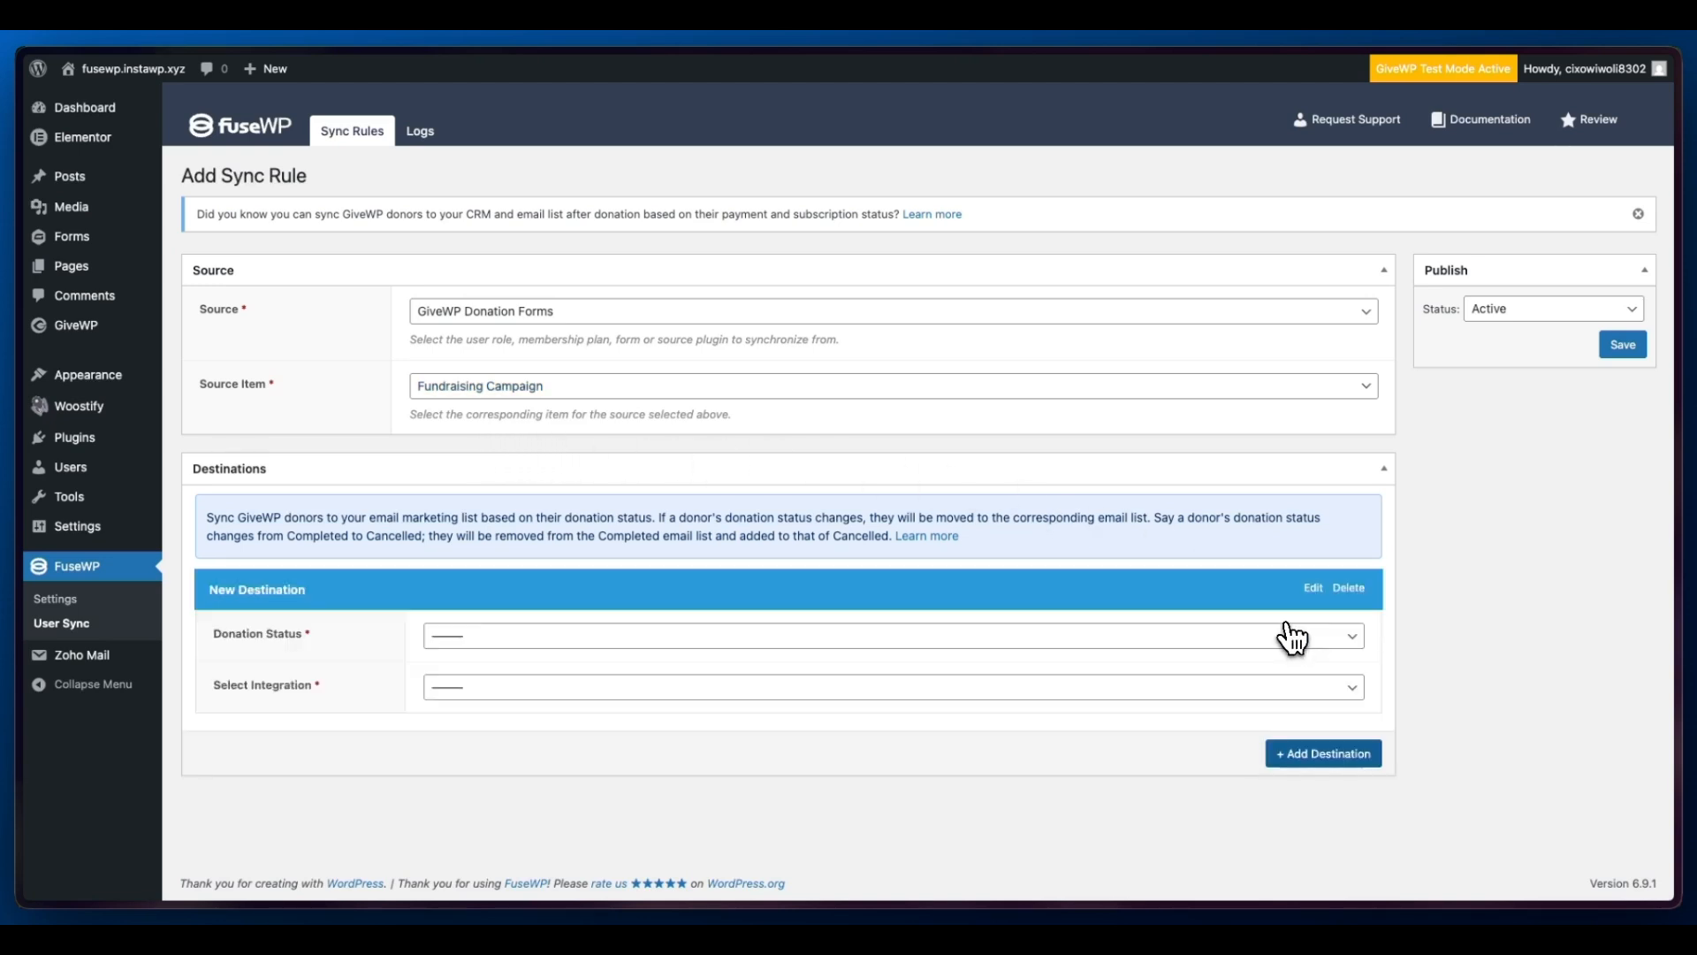
click(1216, 633)
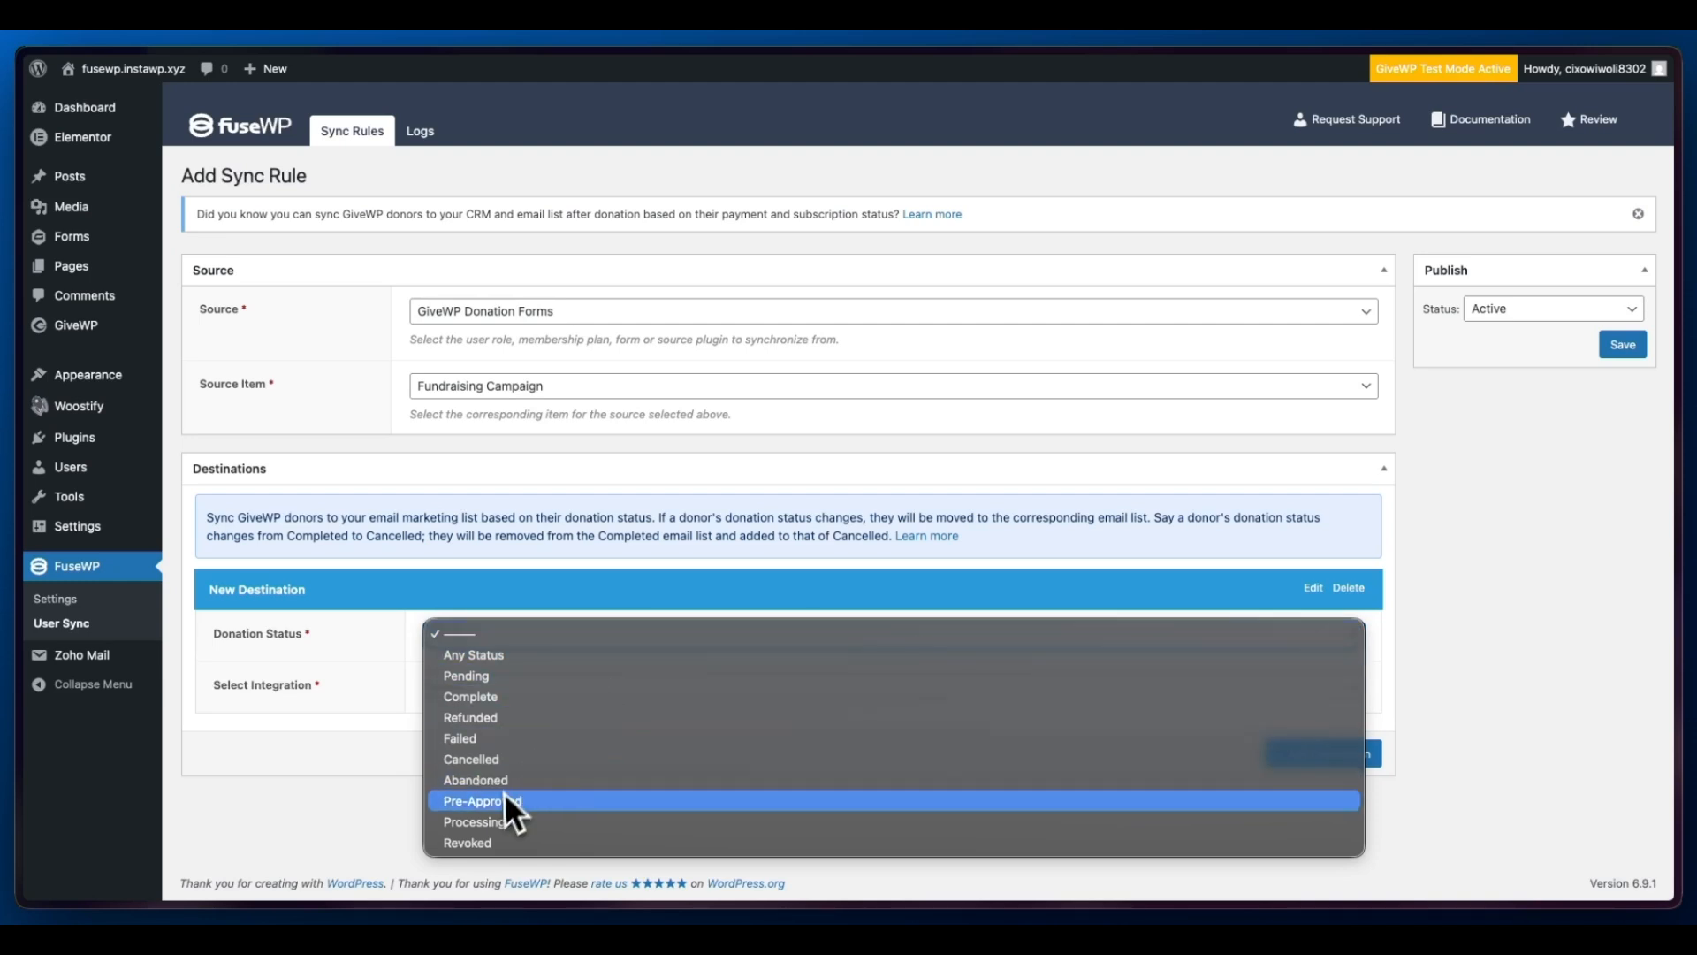
click(496, 654)
click(482, 688)
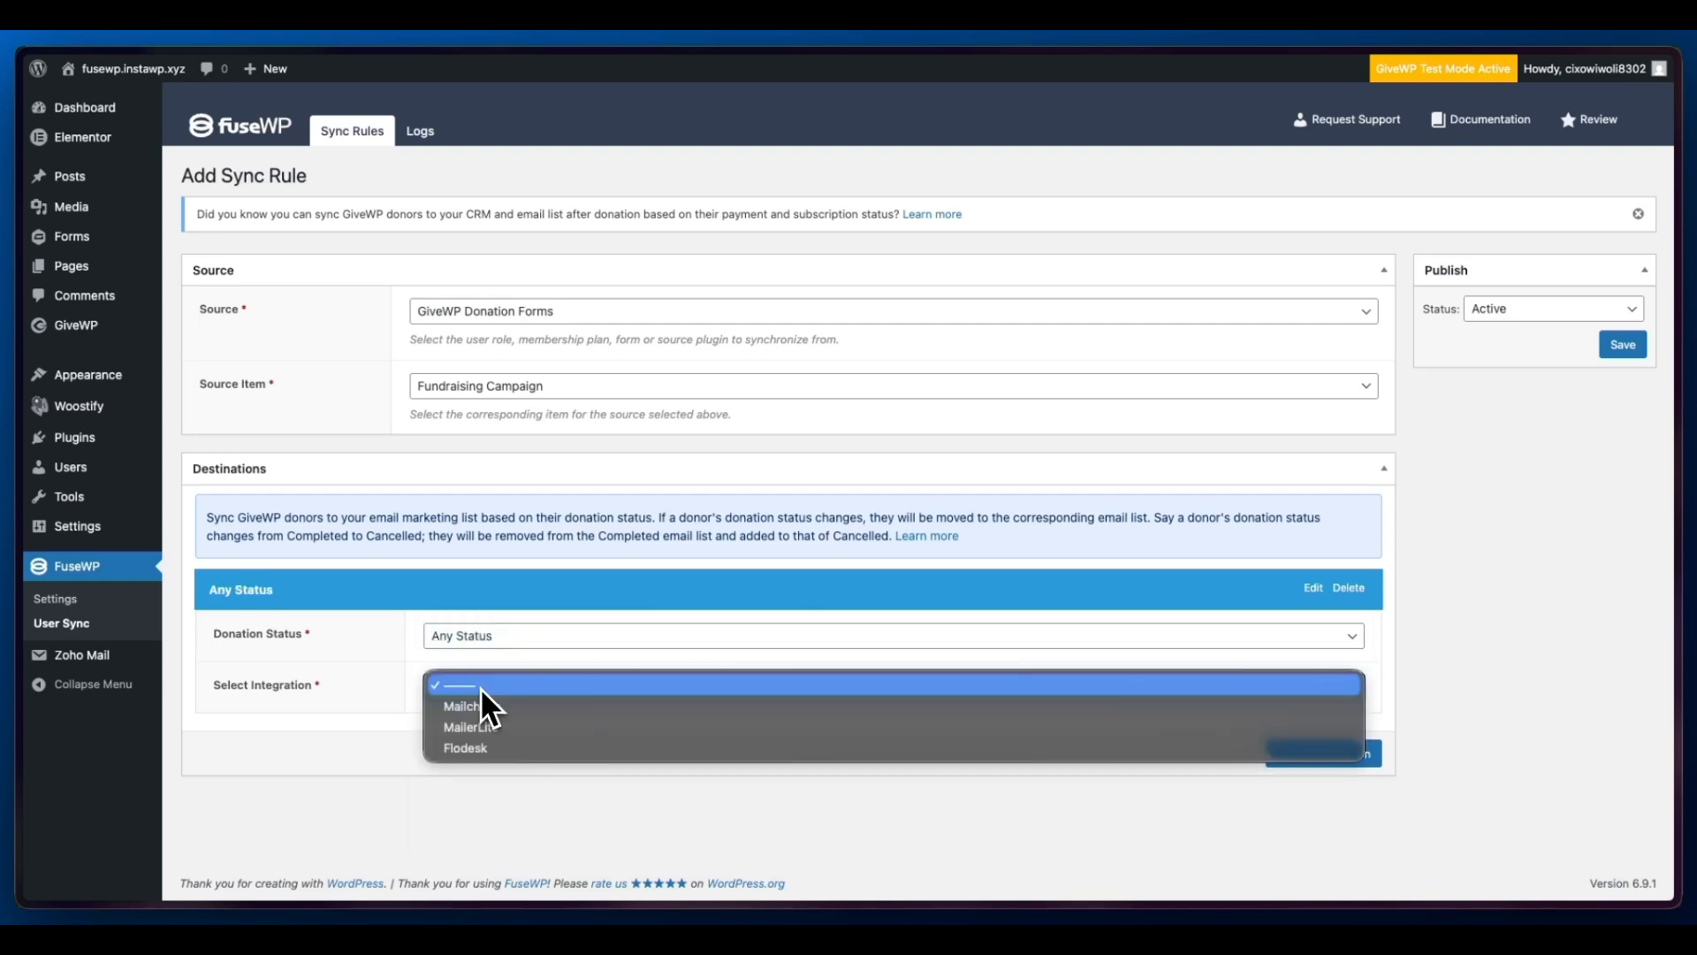
click(504, 729)
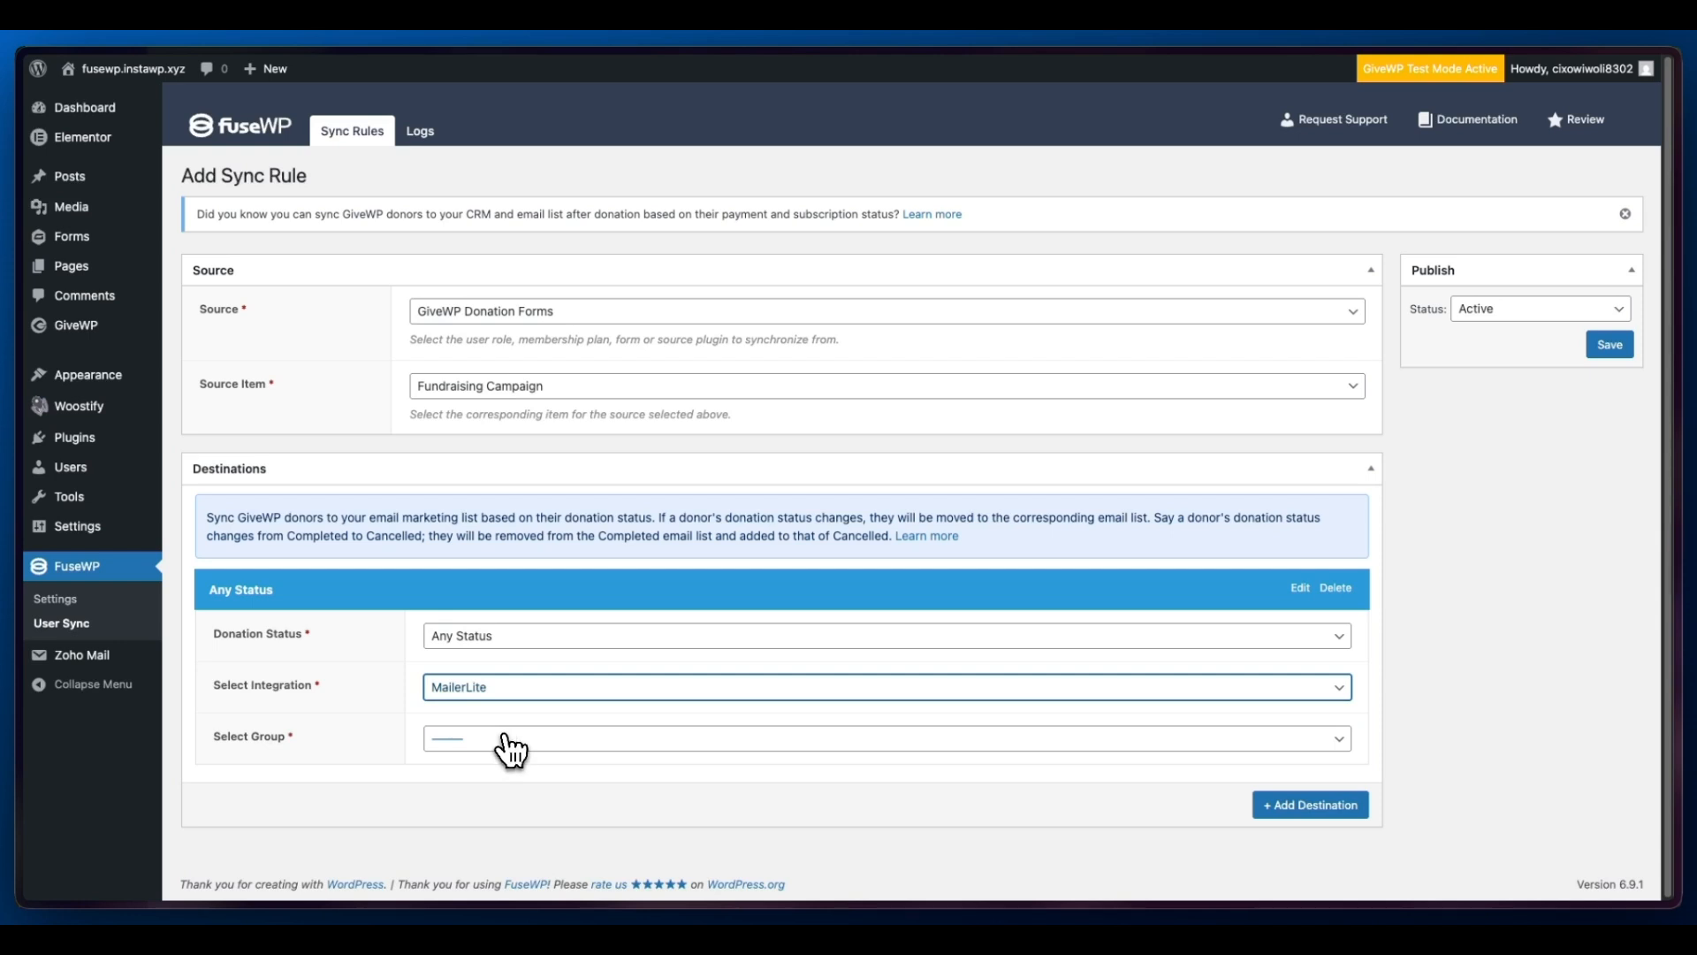
click(513, 742)
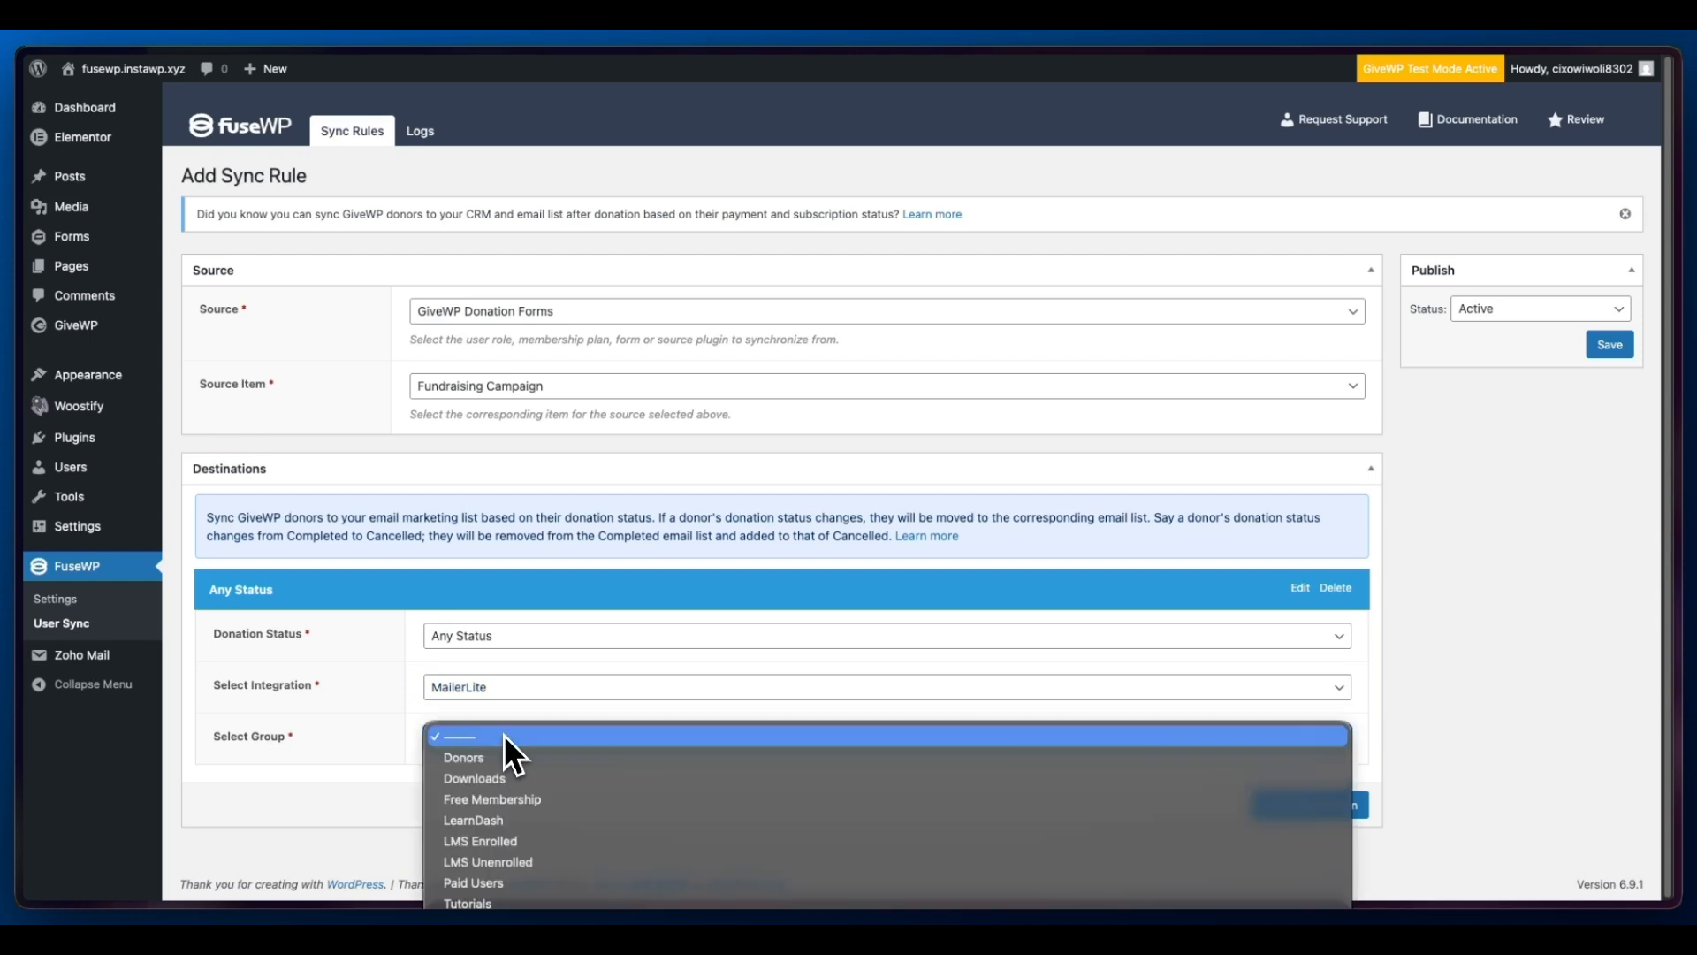
click(457, 765)
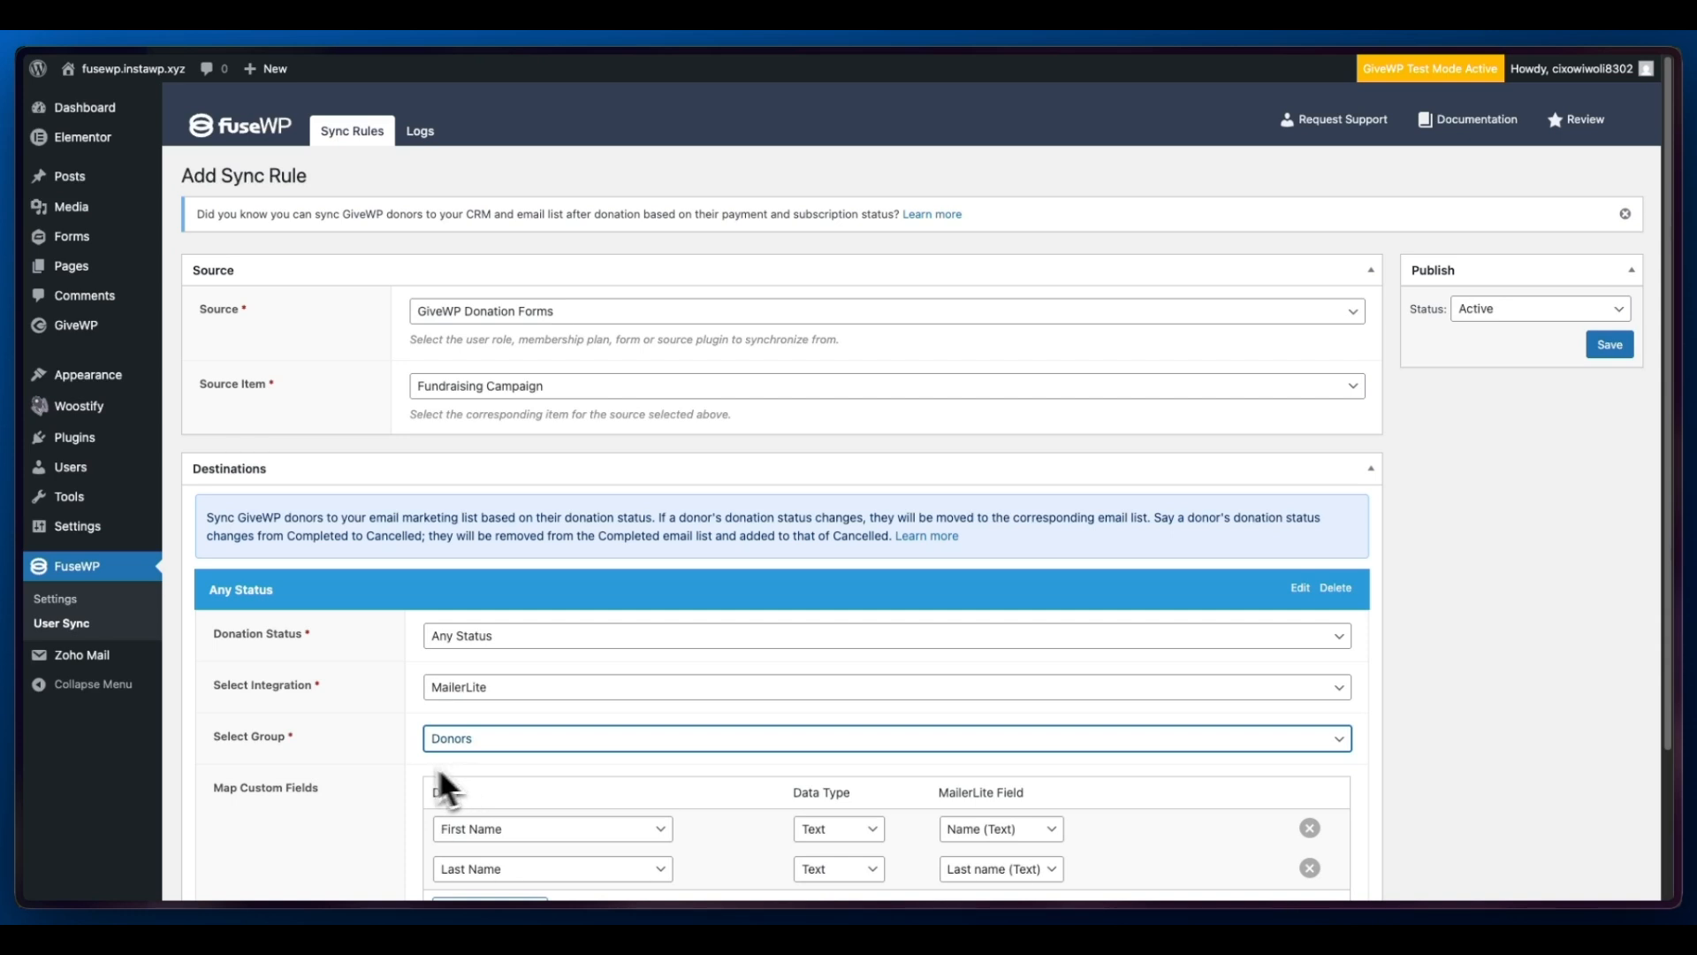
scroll(558, 795, down, 3)
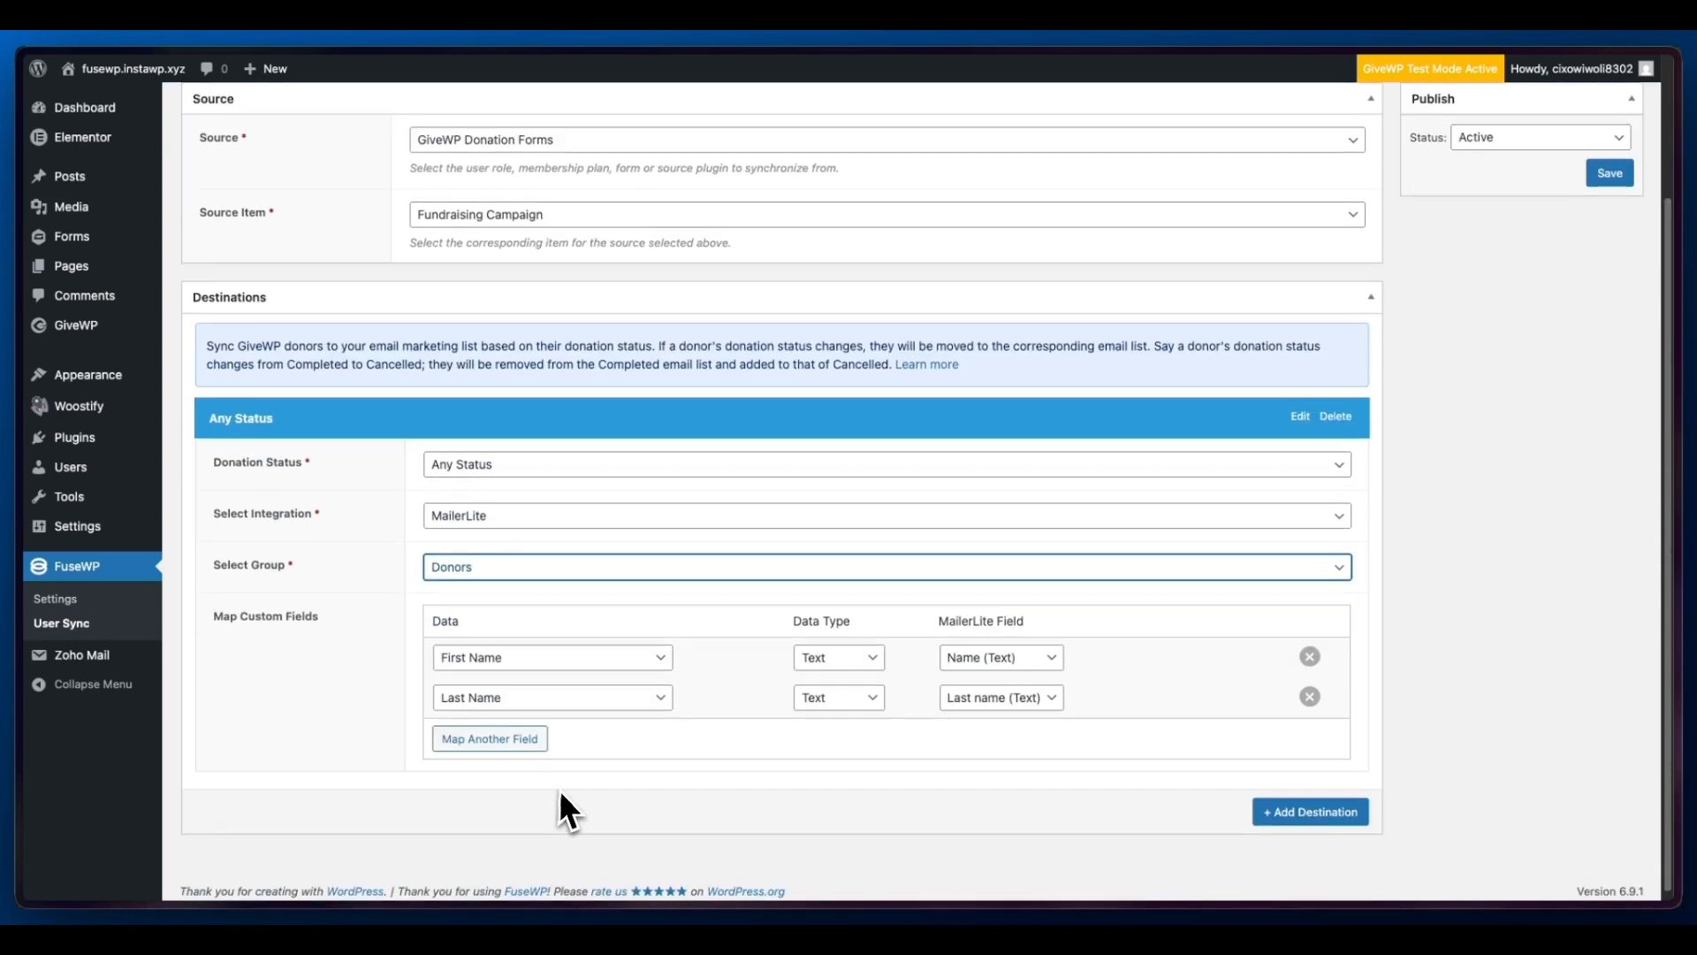
Examine the data, data type and MailerLite field options available for the First Name mapping
click(606, 654)
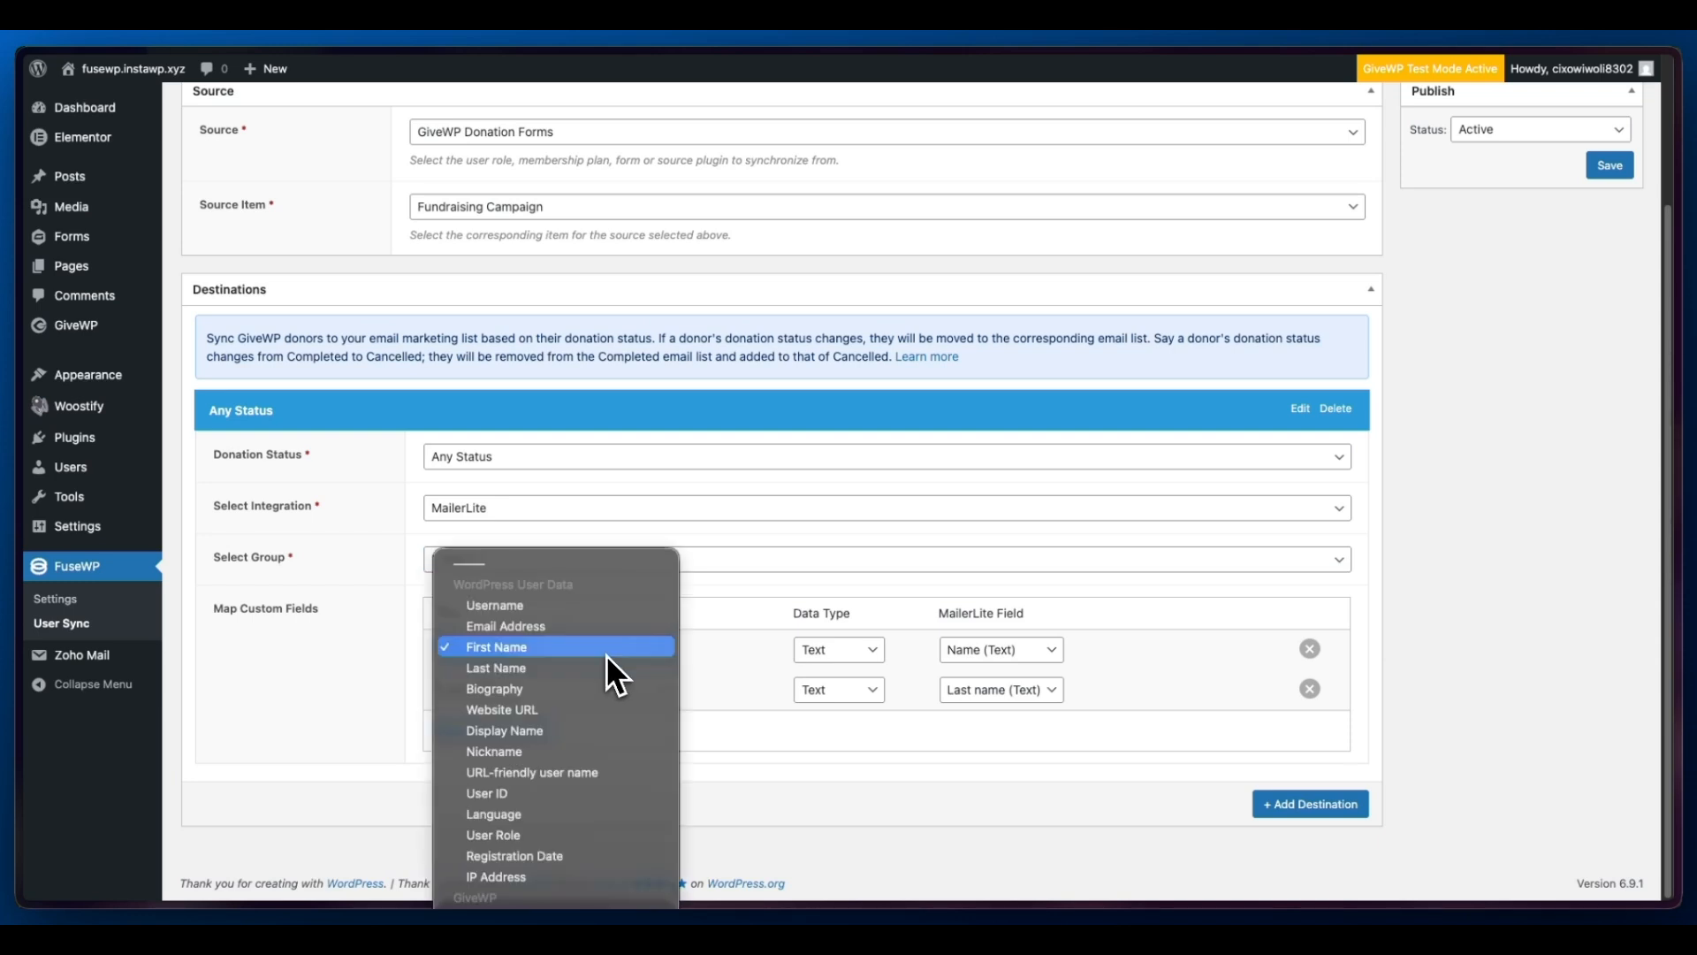
click(786, 659)
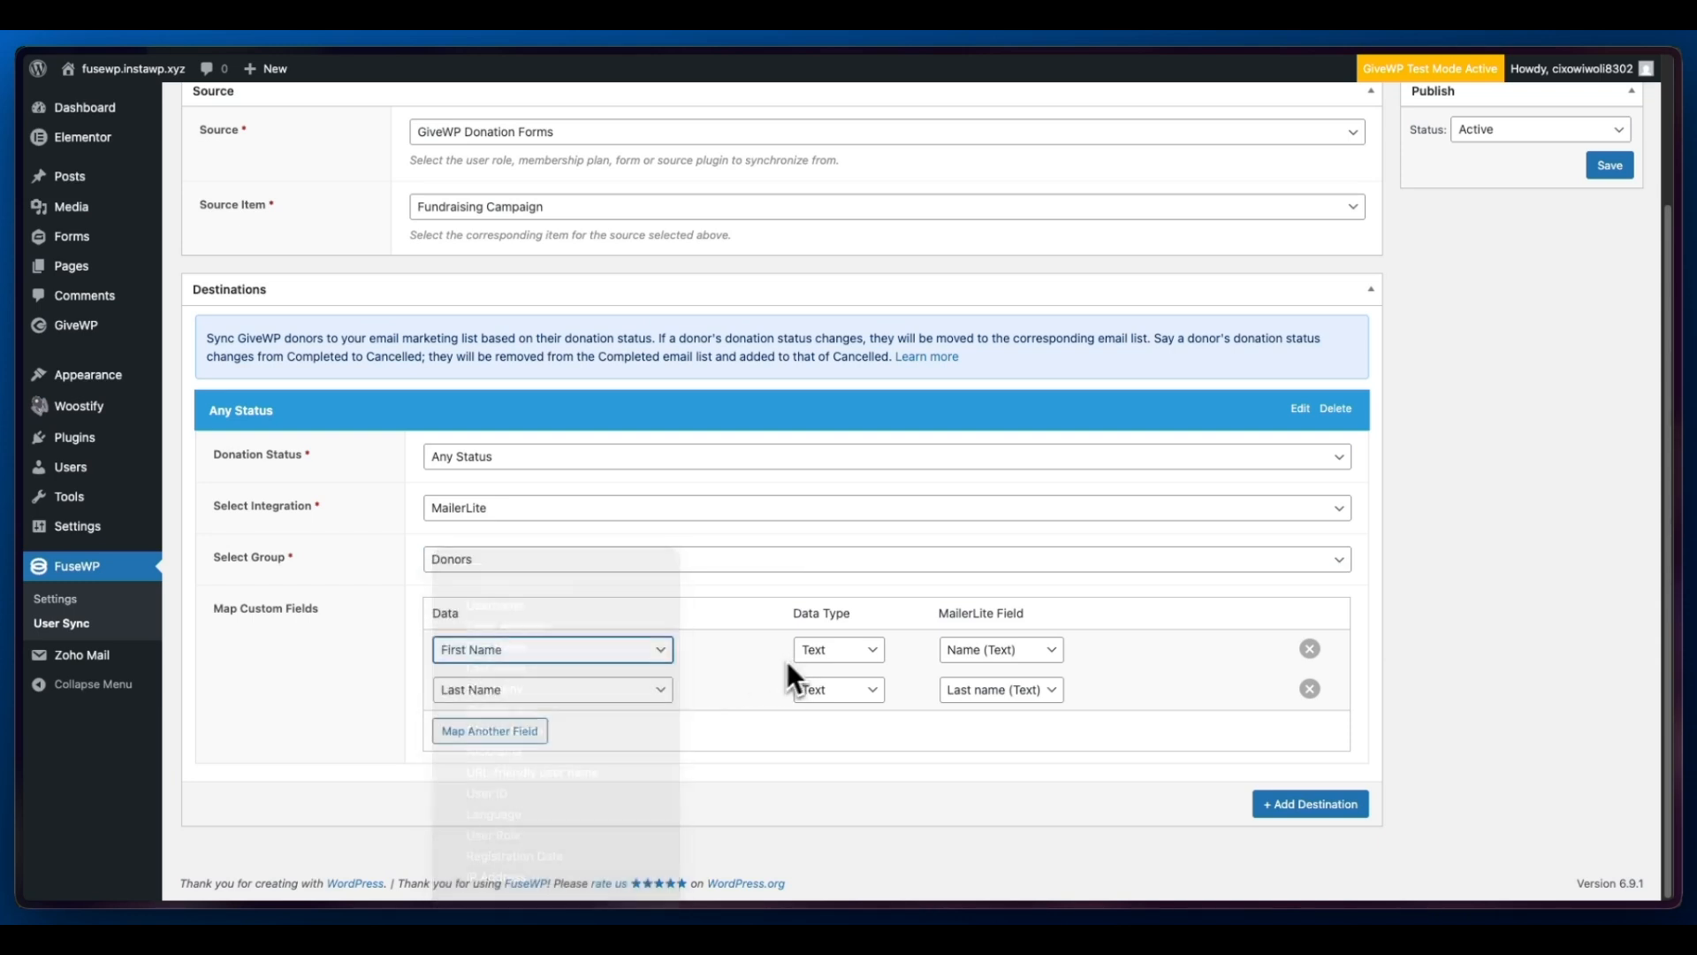
click(838, 654)
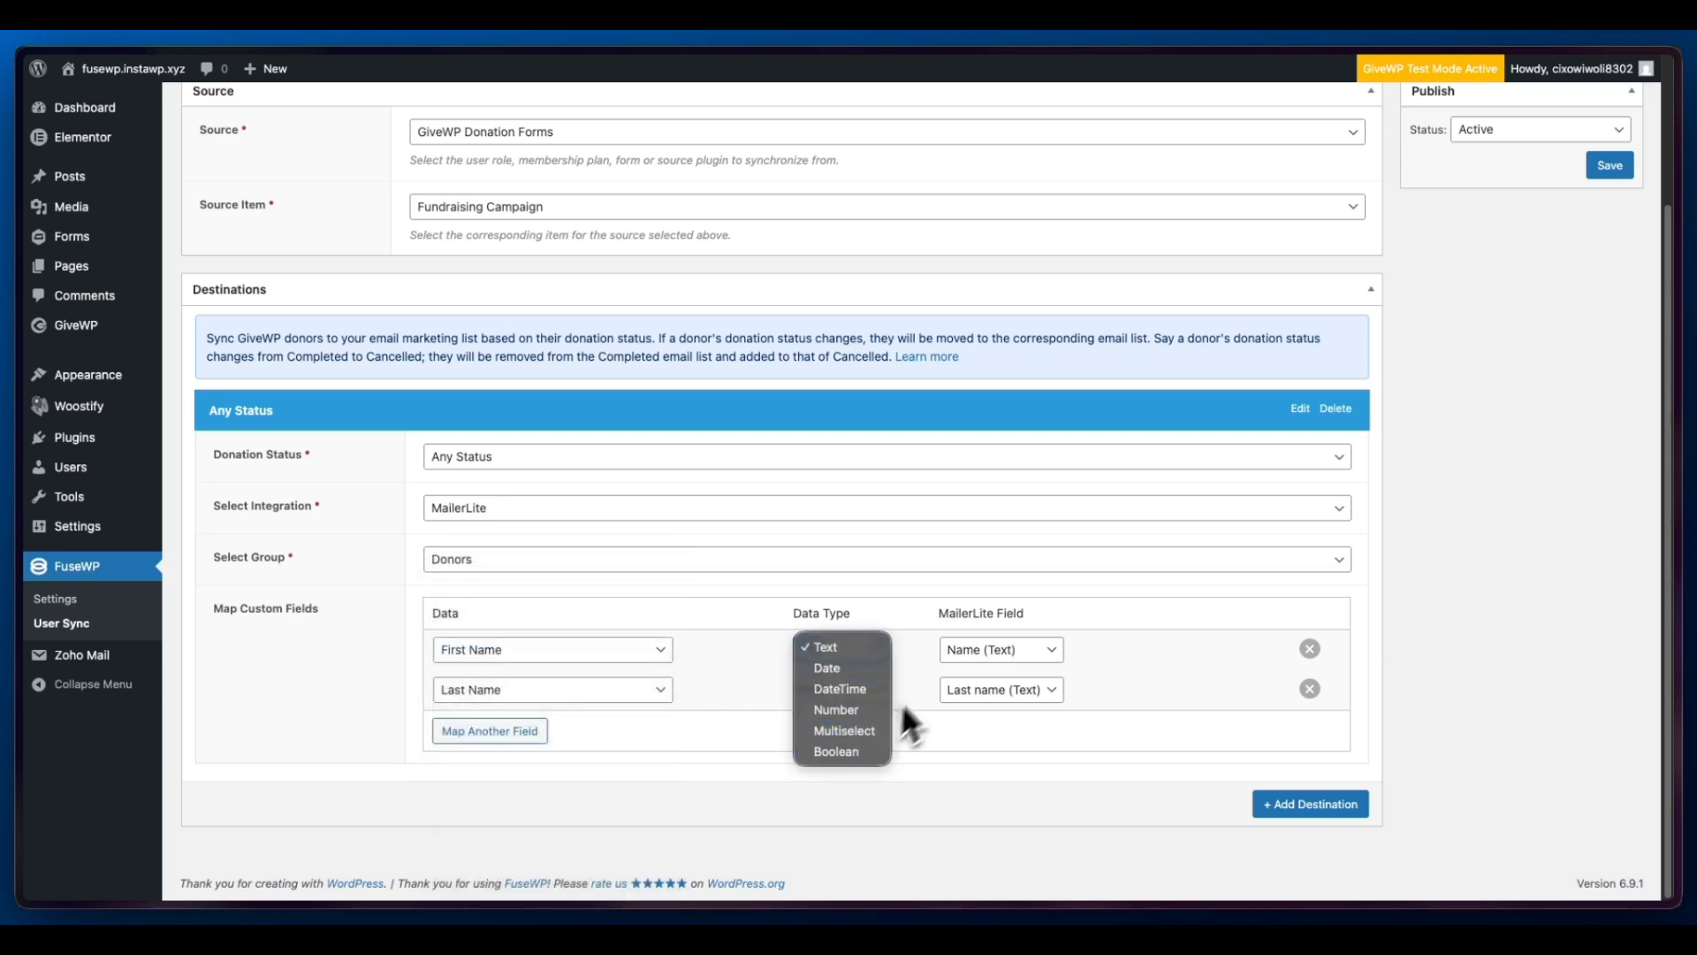
click(937, 667)
click(990, 652)
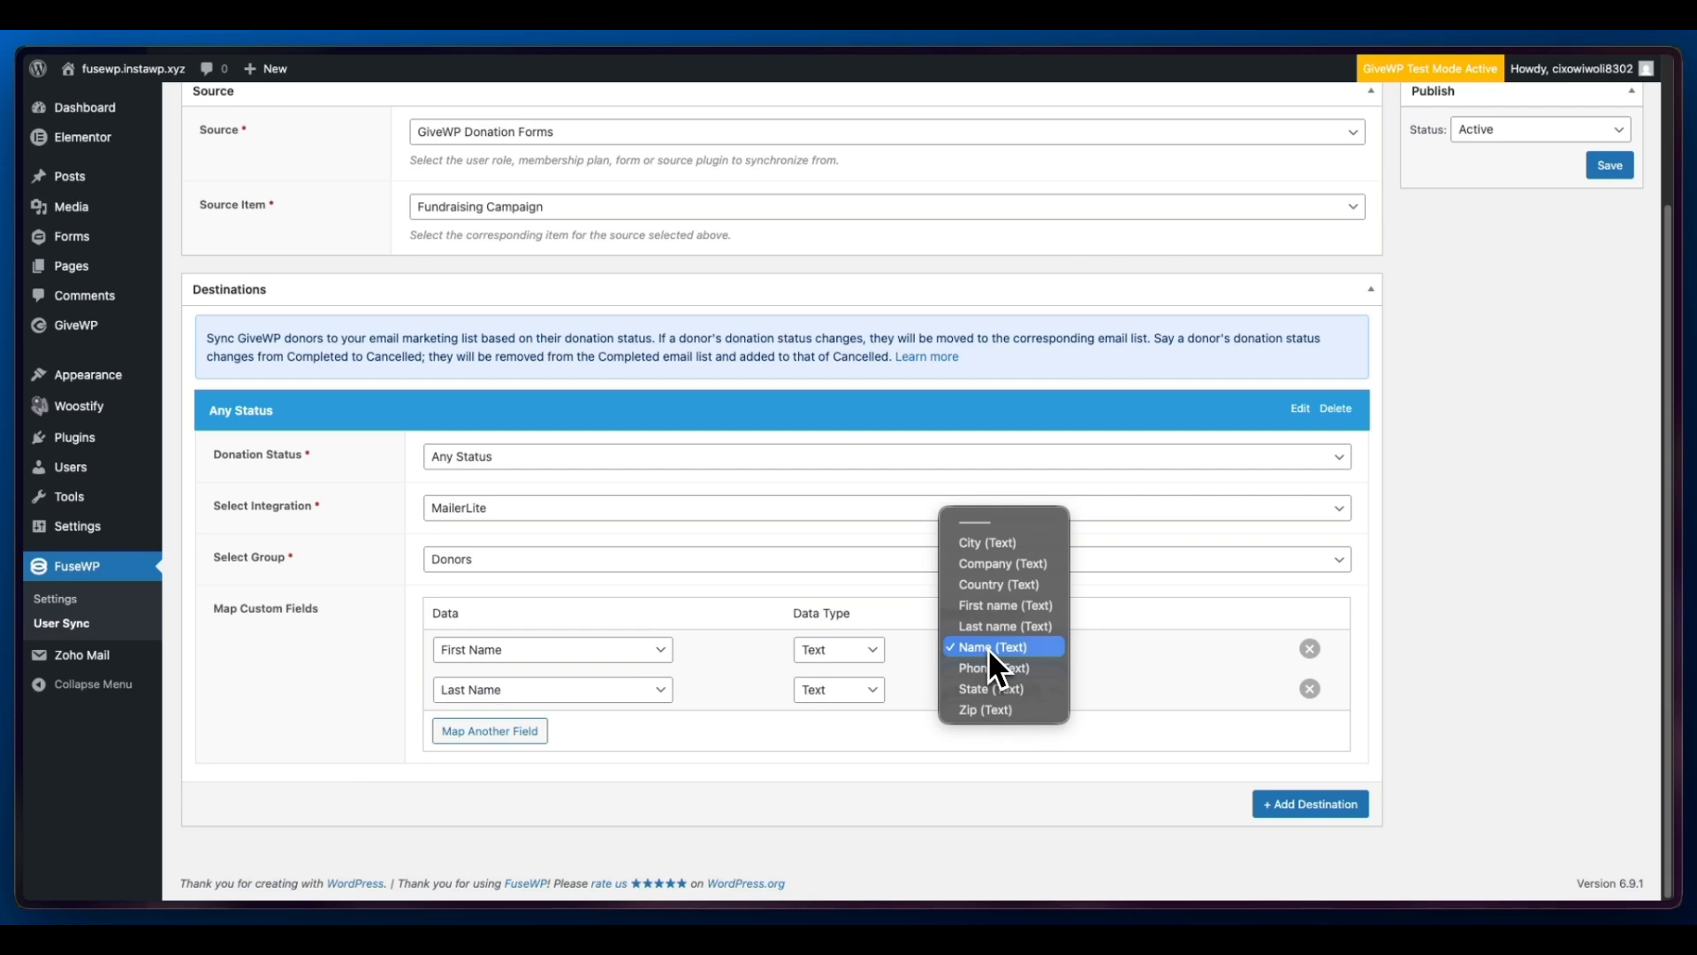
click(911, 648)
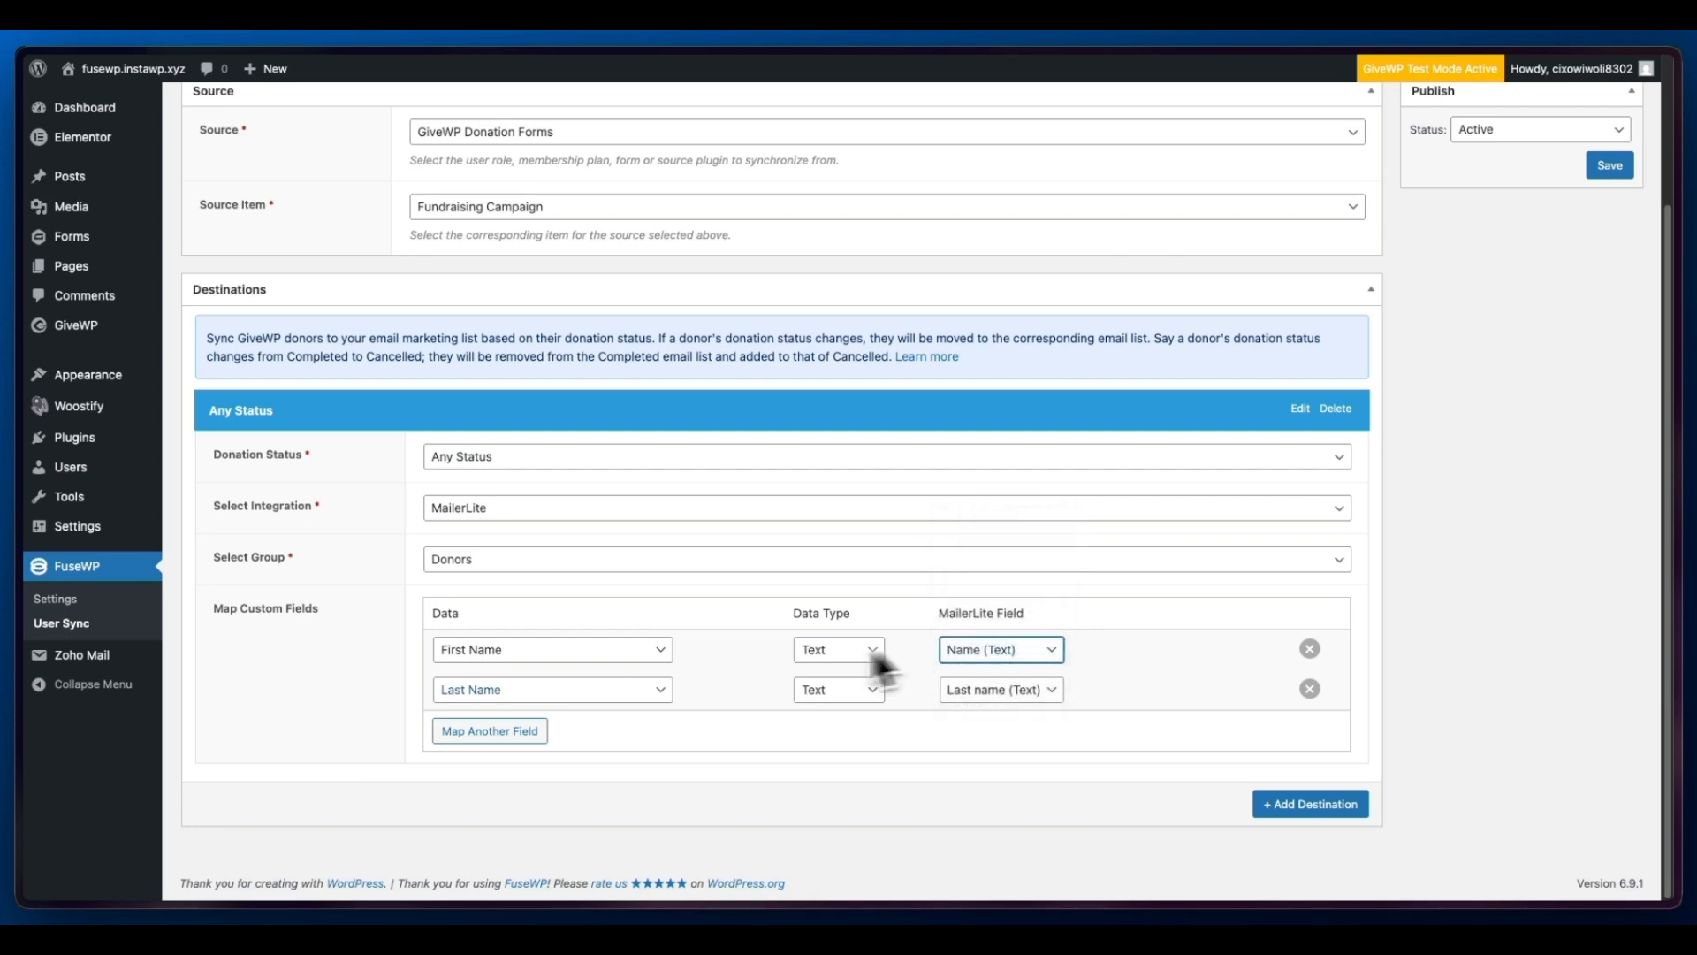
Add another custom field mapping row, review its WordPress and GiveWP data options, and remove the row
click(527, 732)
click(528, 732)
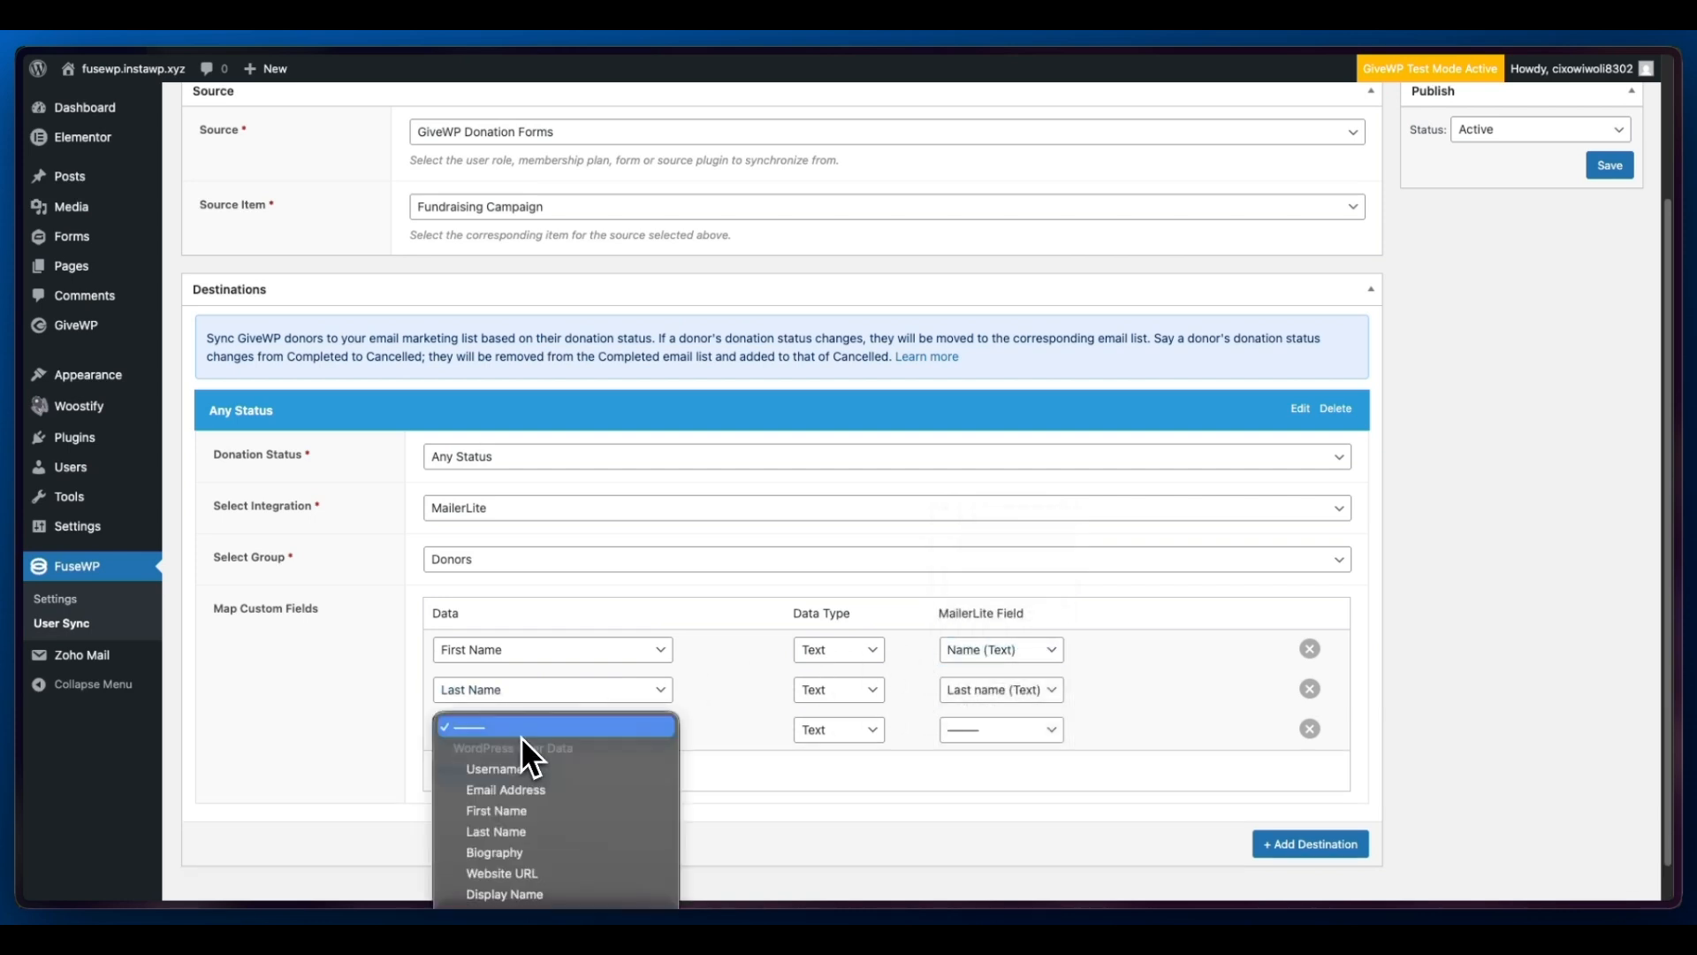
scroll(521, 735, down, 10)
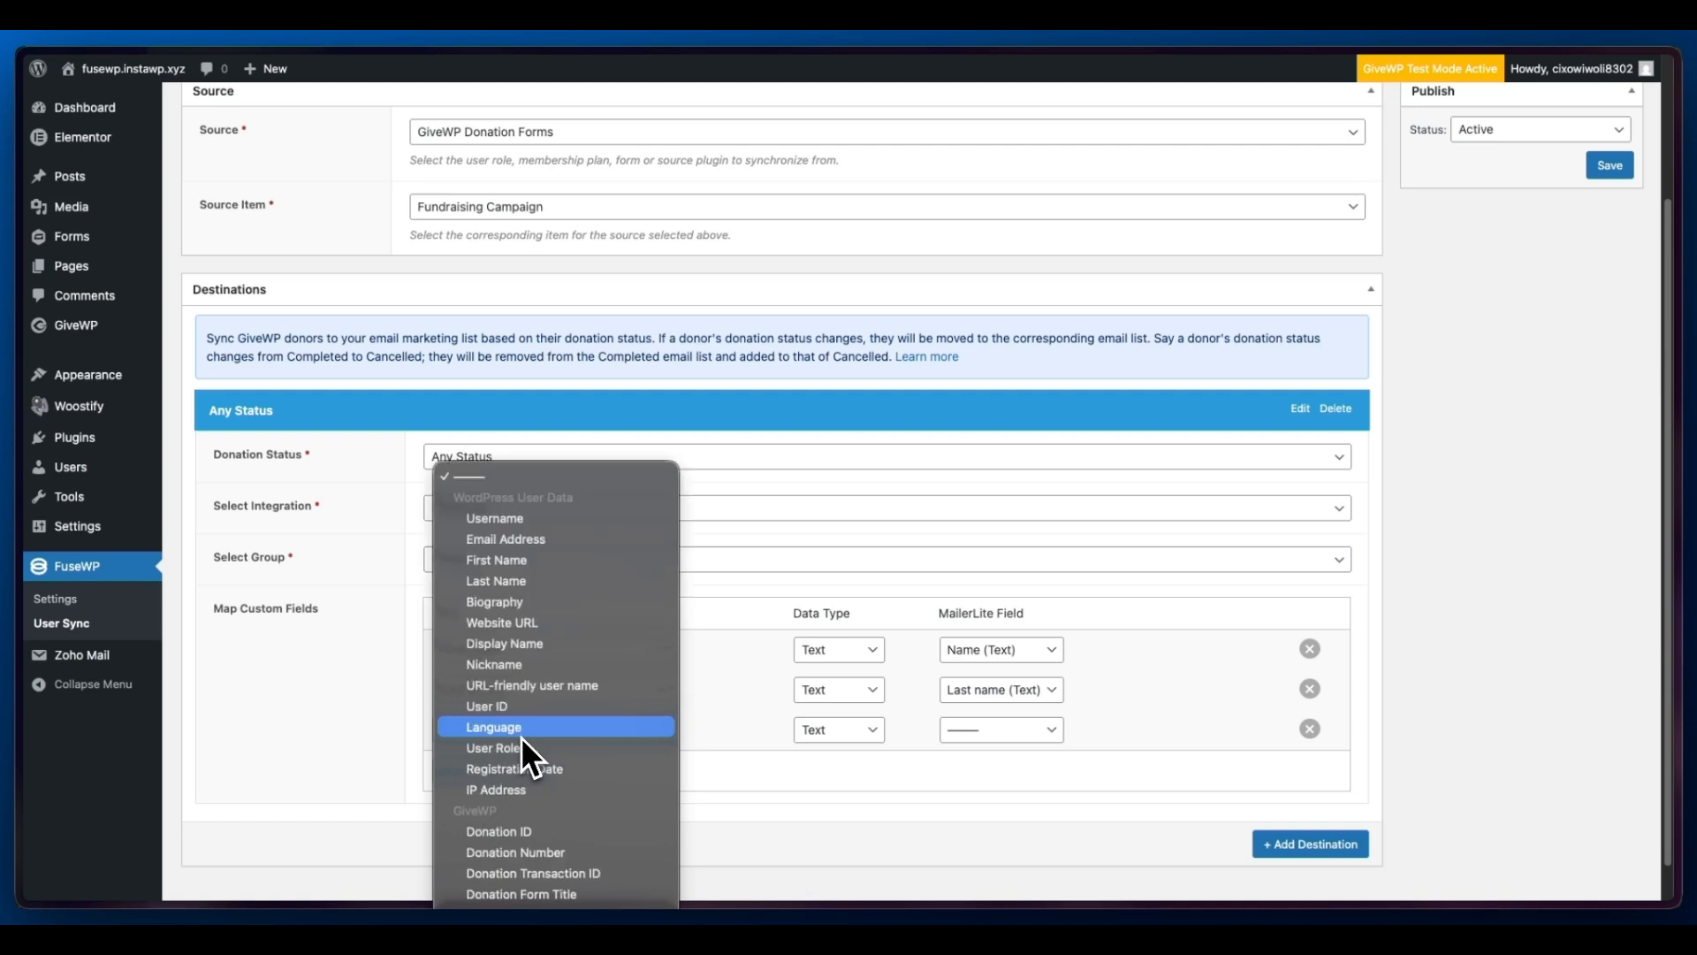
click(766, 755)
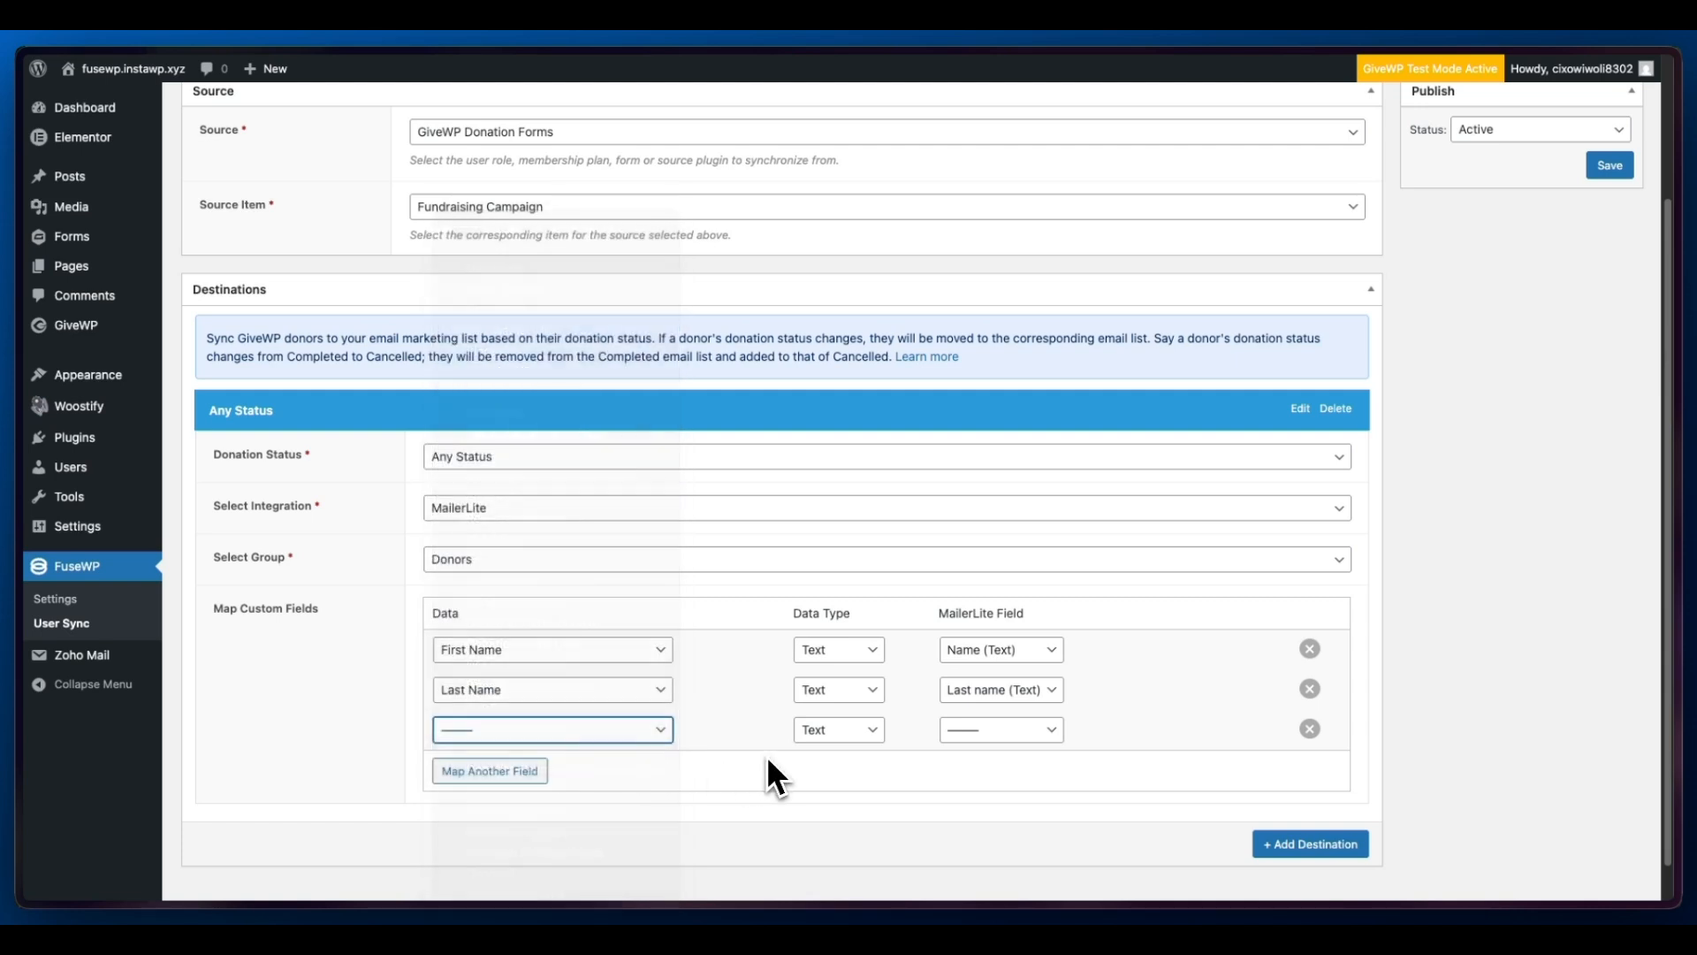
click(1310, 728)
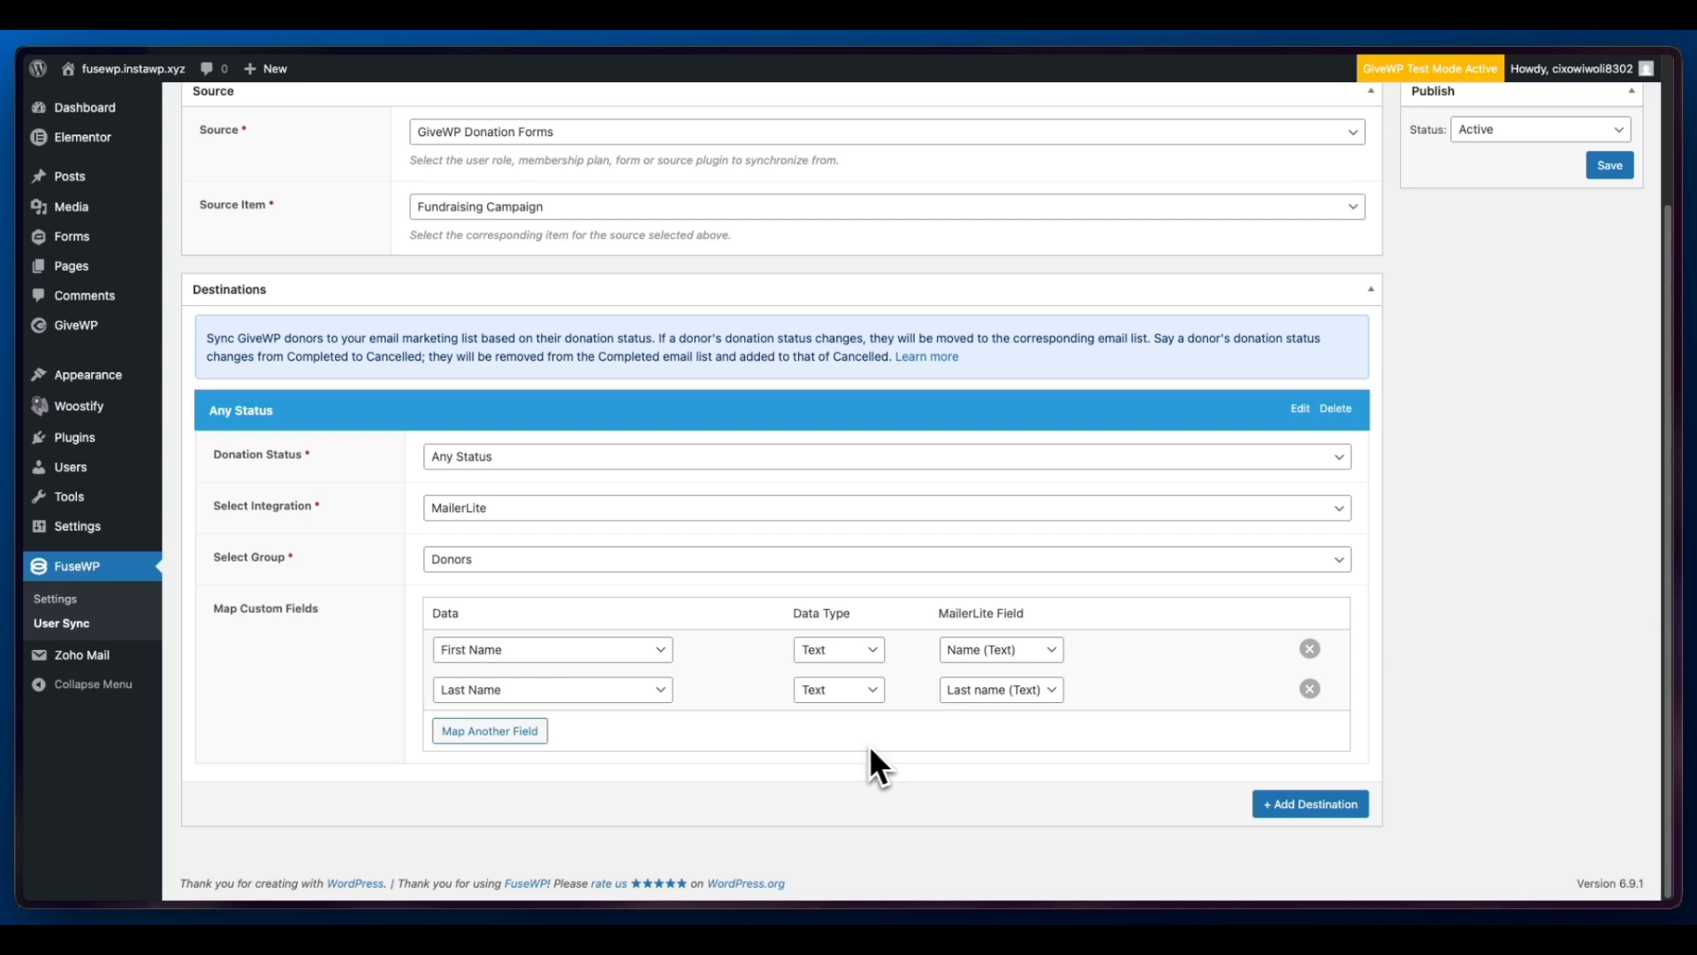
Add a second blank destination to the sync rule and delete it
click(1277, 804)
scroll(1279, 776, down, 3)
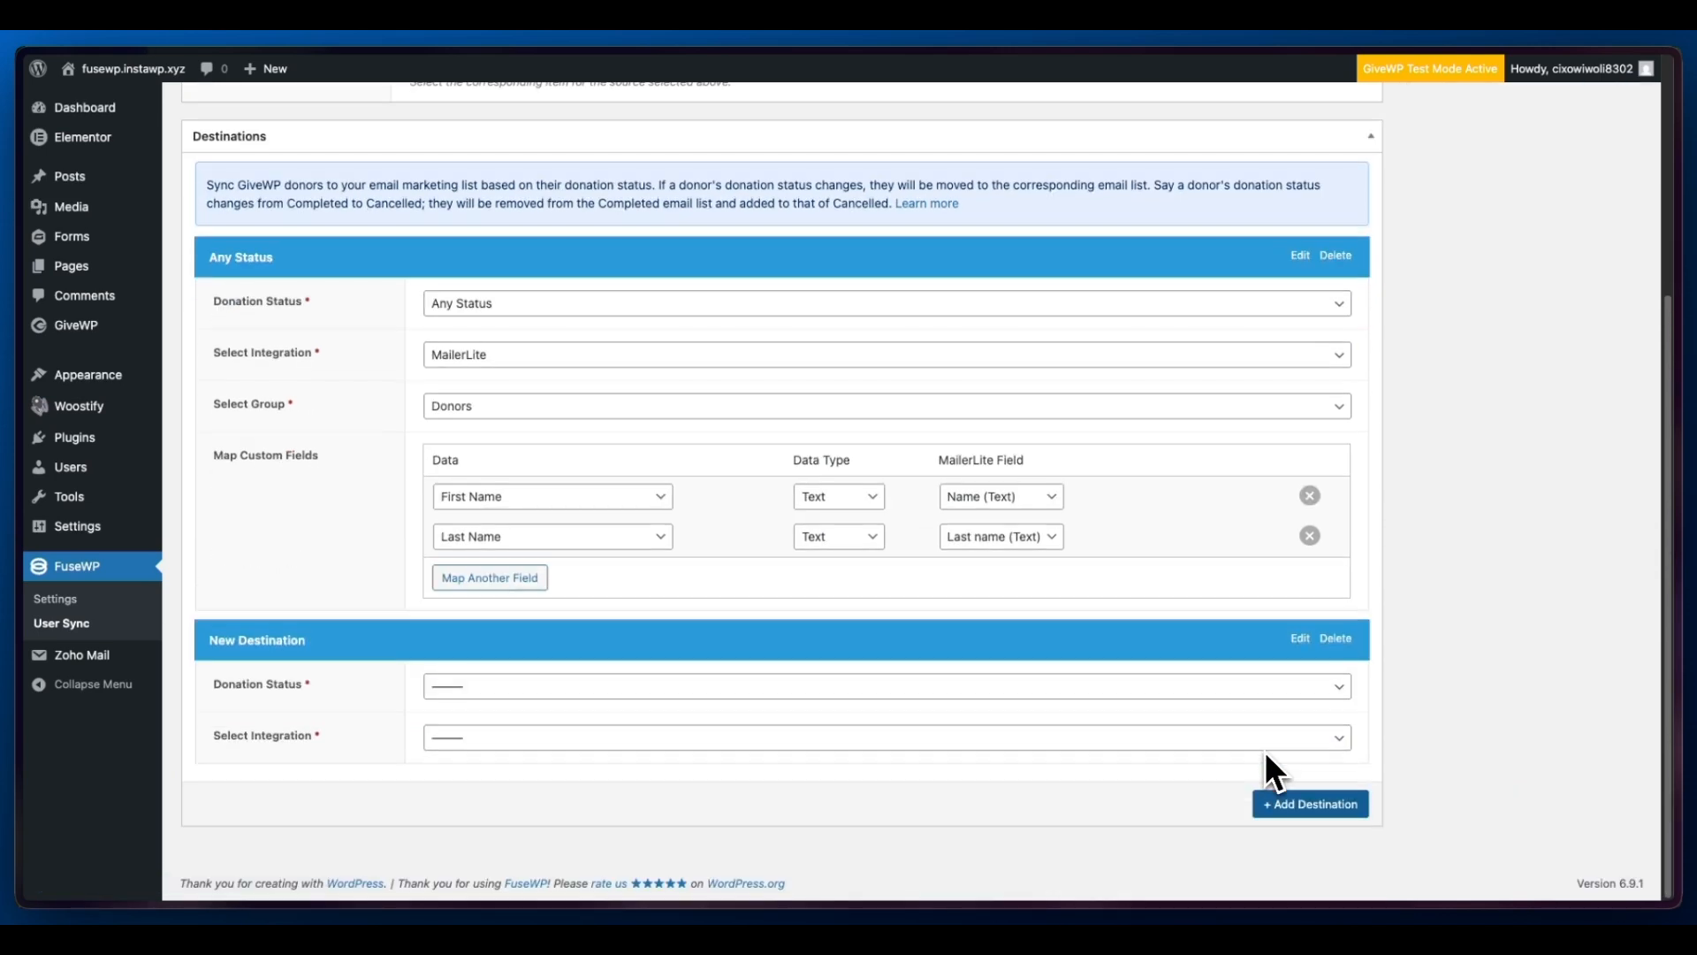
click(1337, 638)
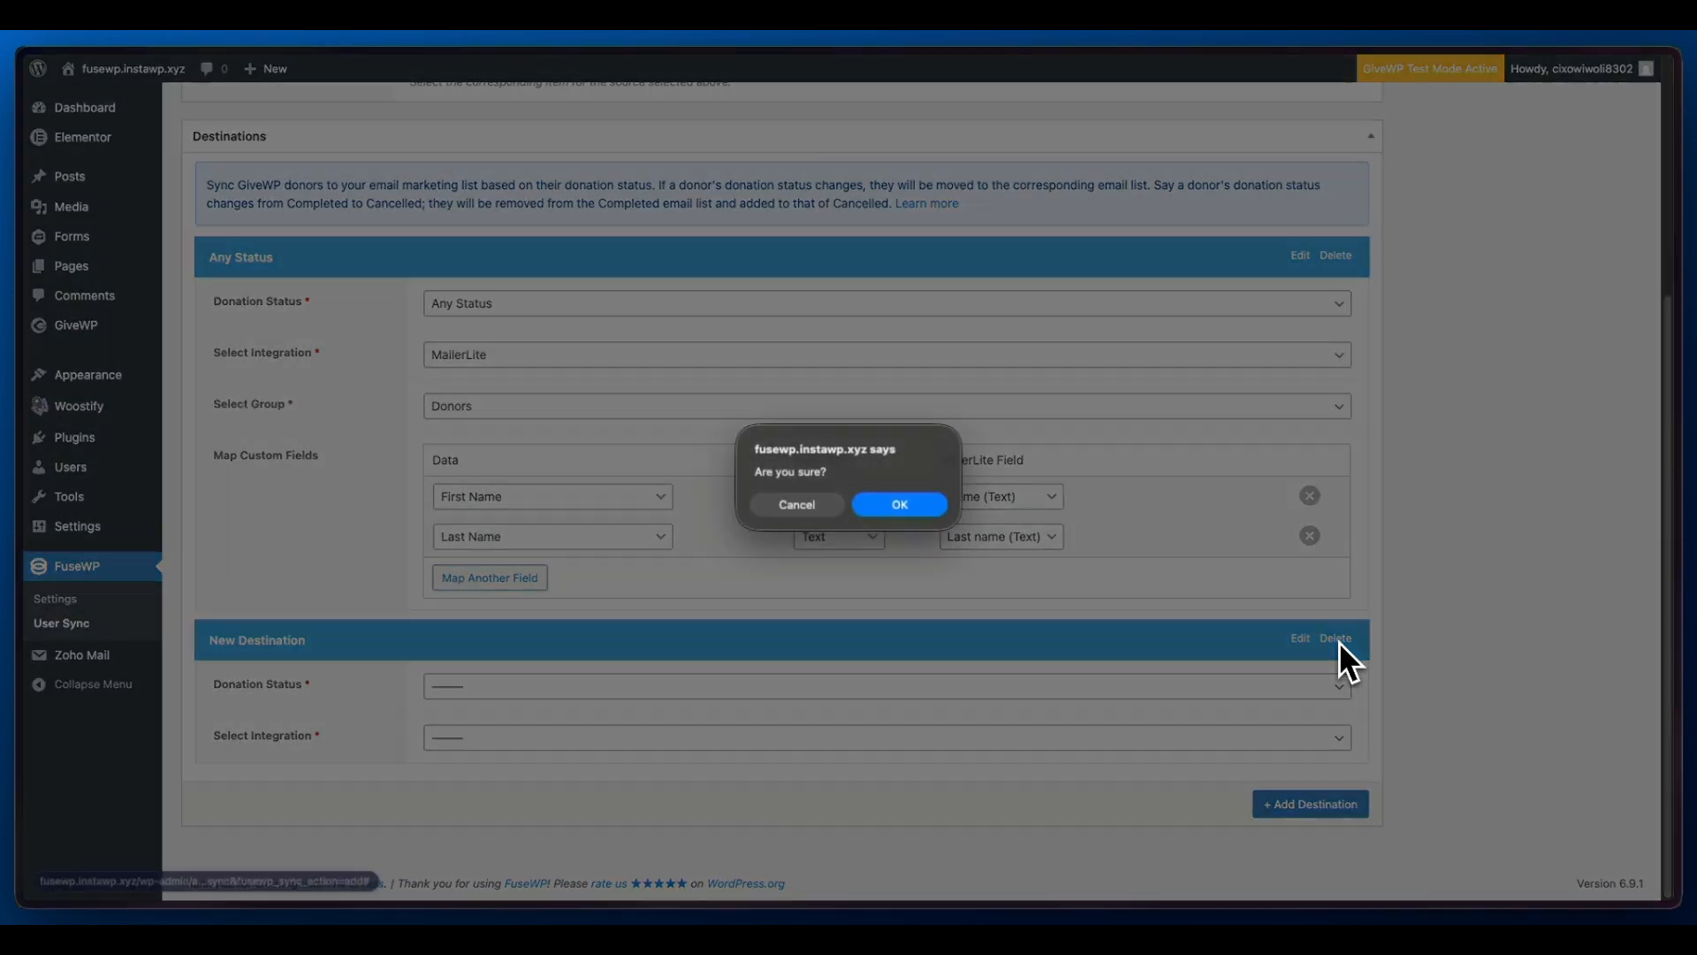
click(936, 507)
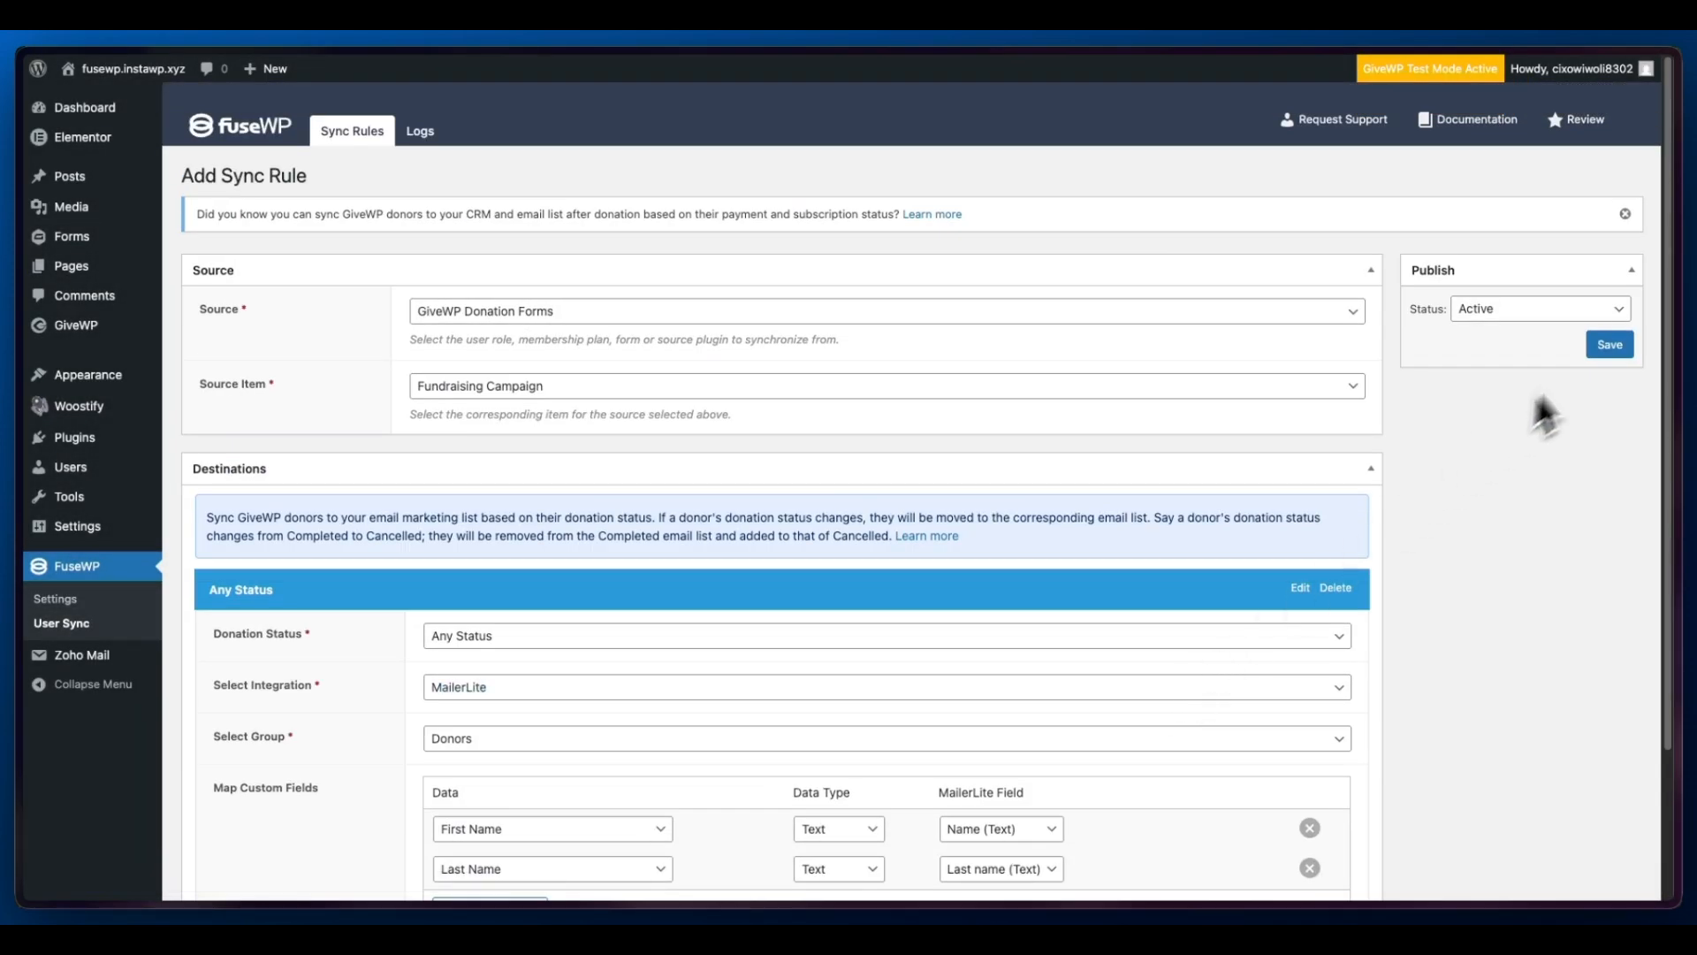
Save the sync rule with status Active and return to the list of sync rules
click(1623, 346)
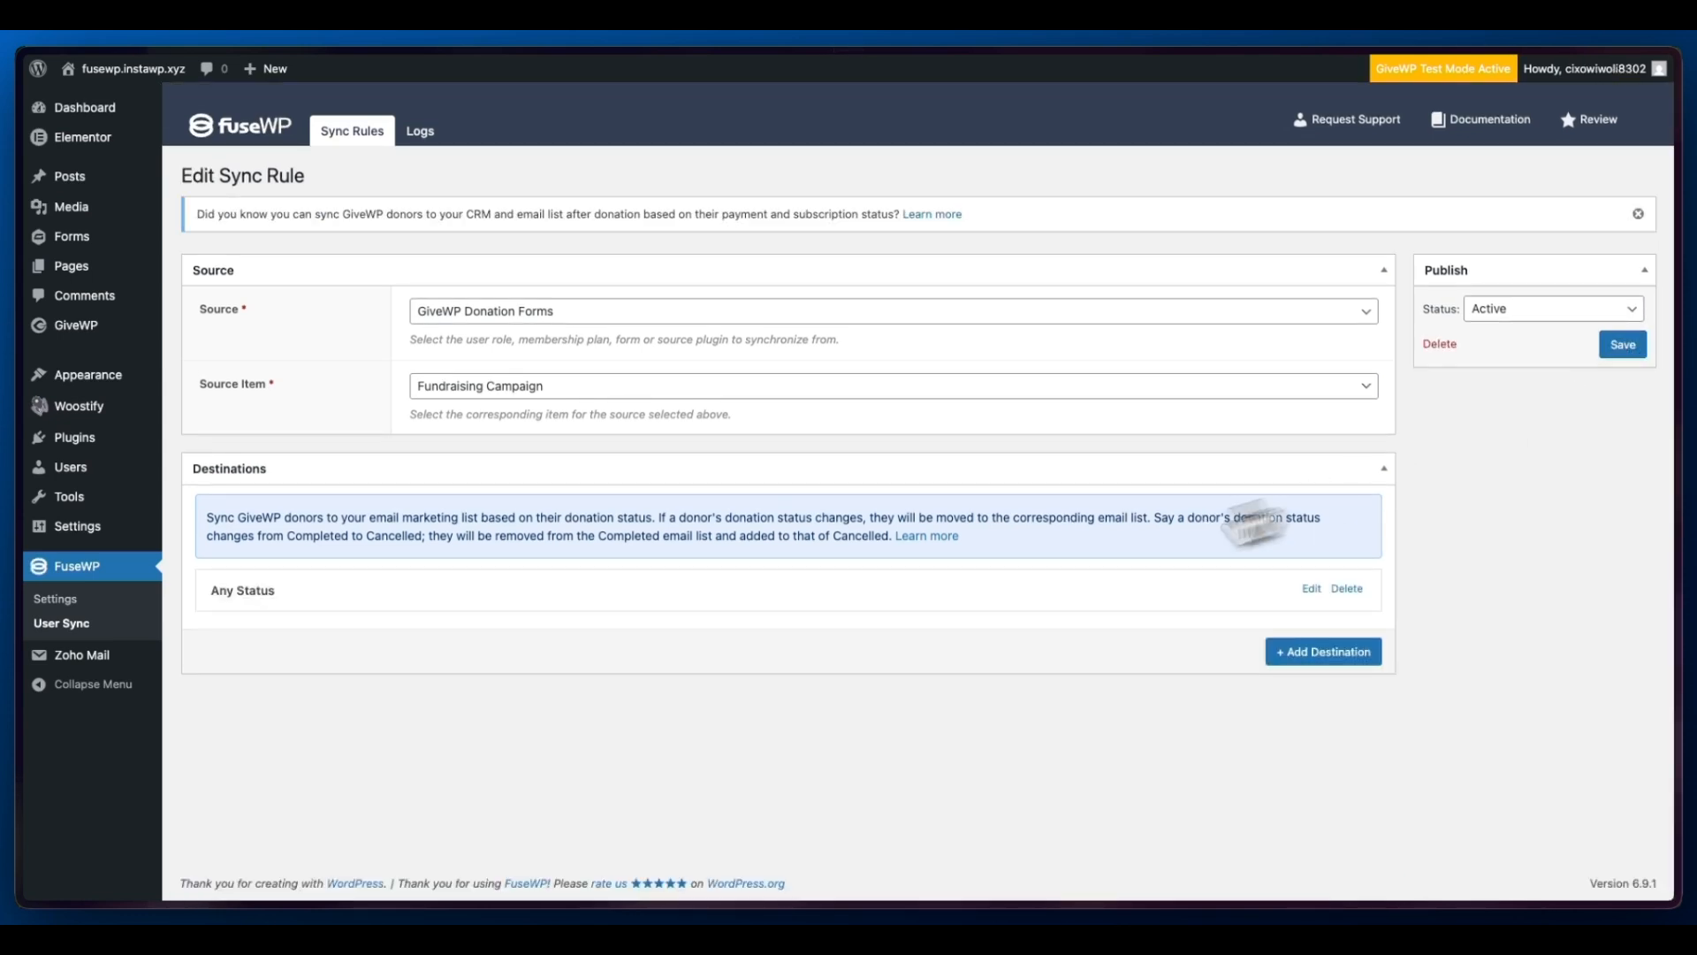
click(76, 629)
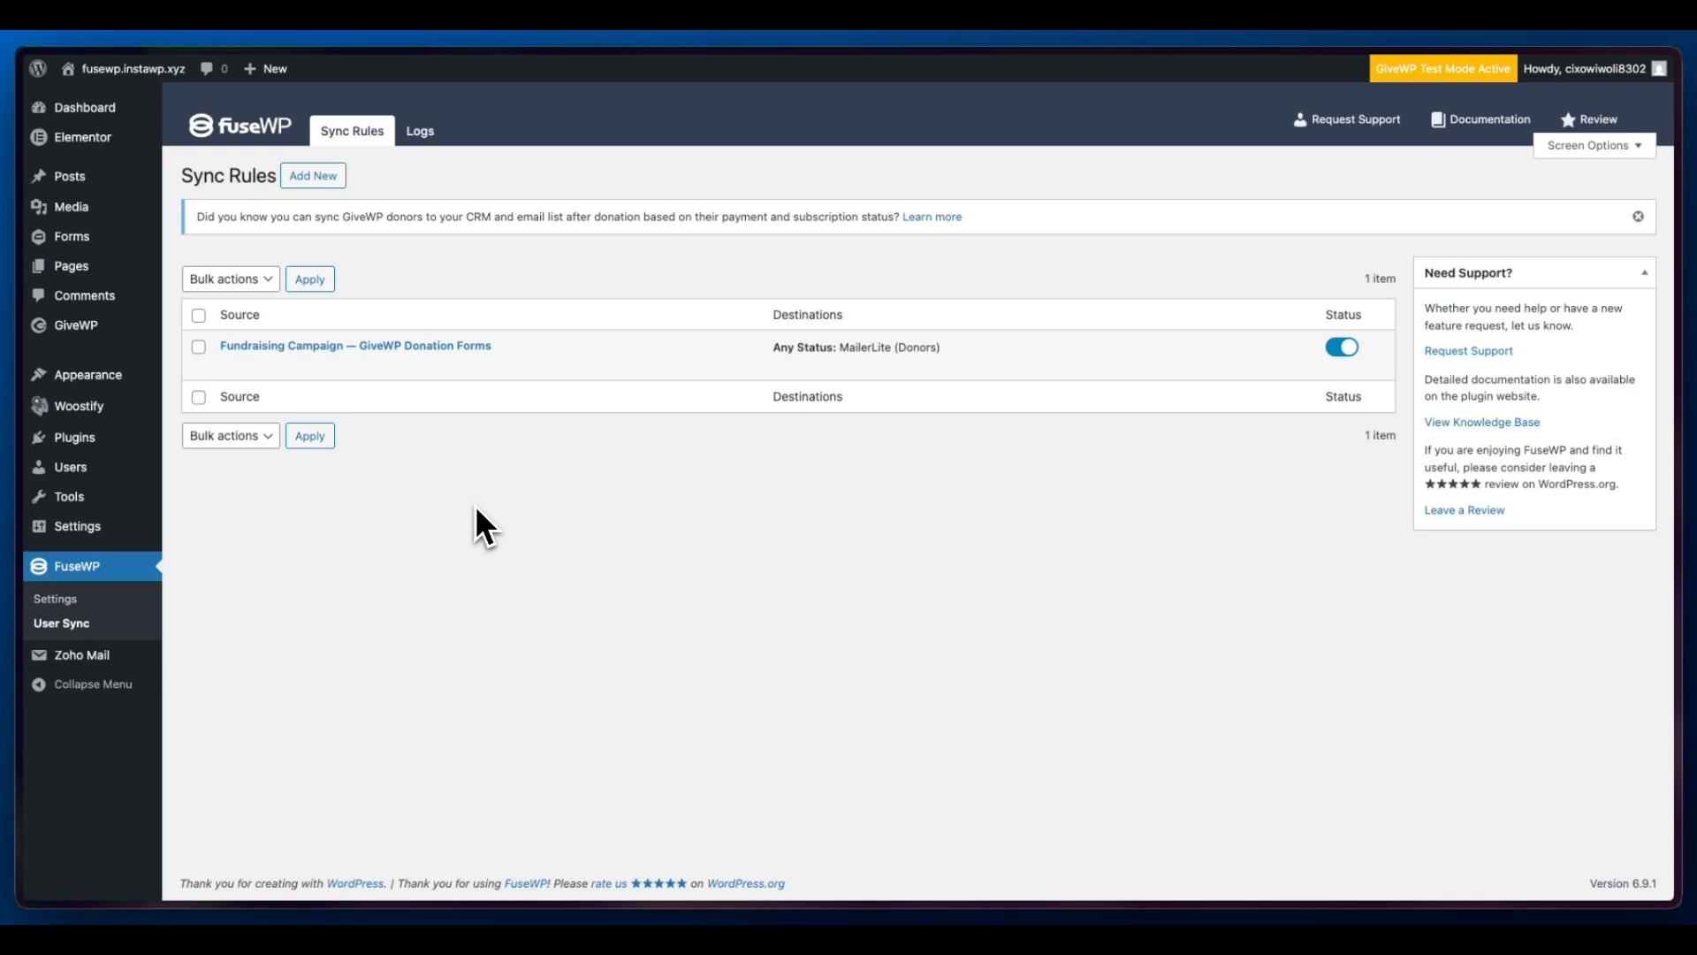
Switch to the published donation form and proceed with the $10.00 donation amount
mouse_move(50, 527)
click(109, 408)
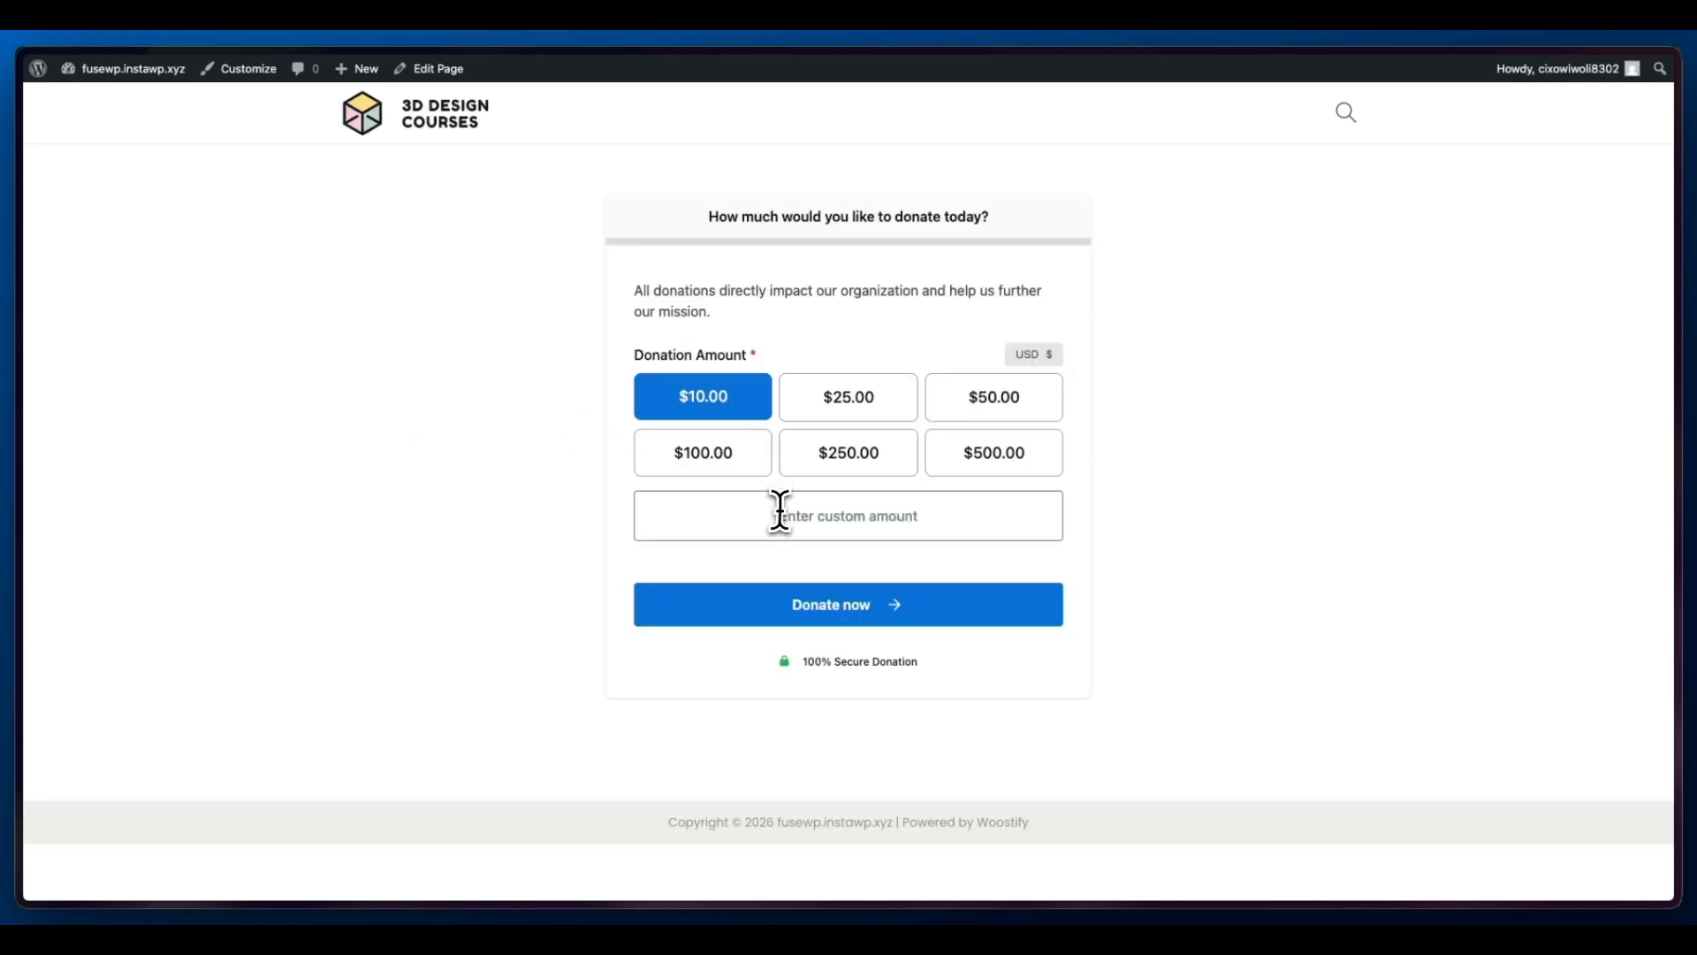
click(779, 512)
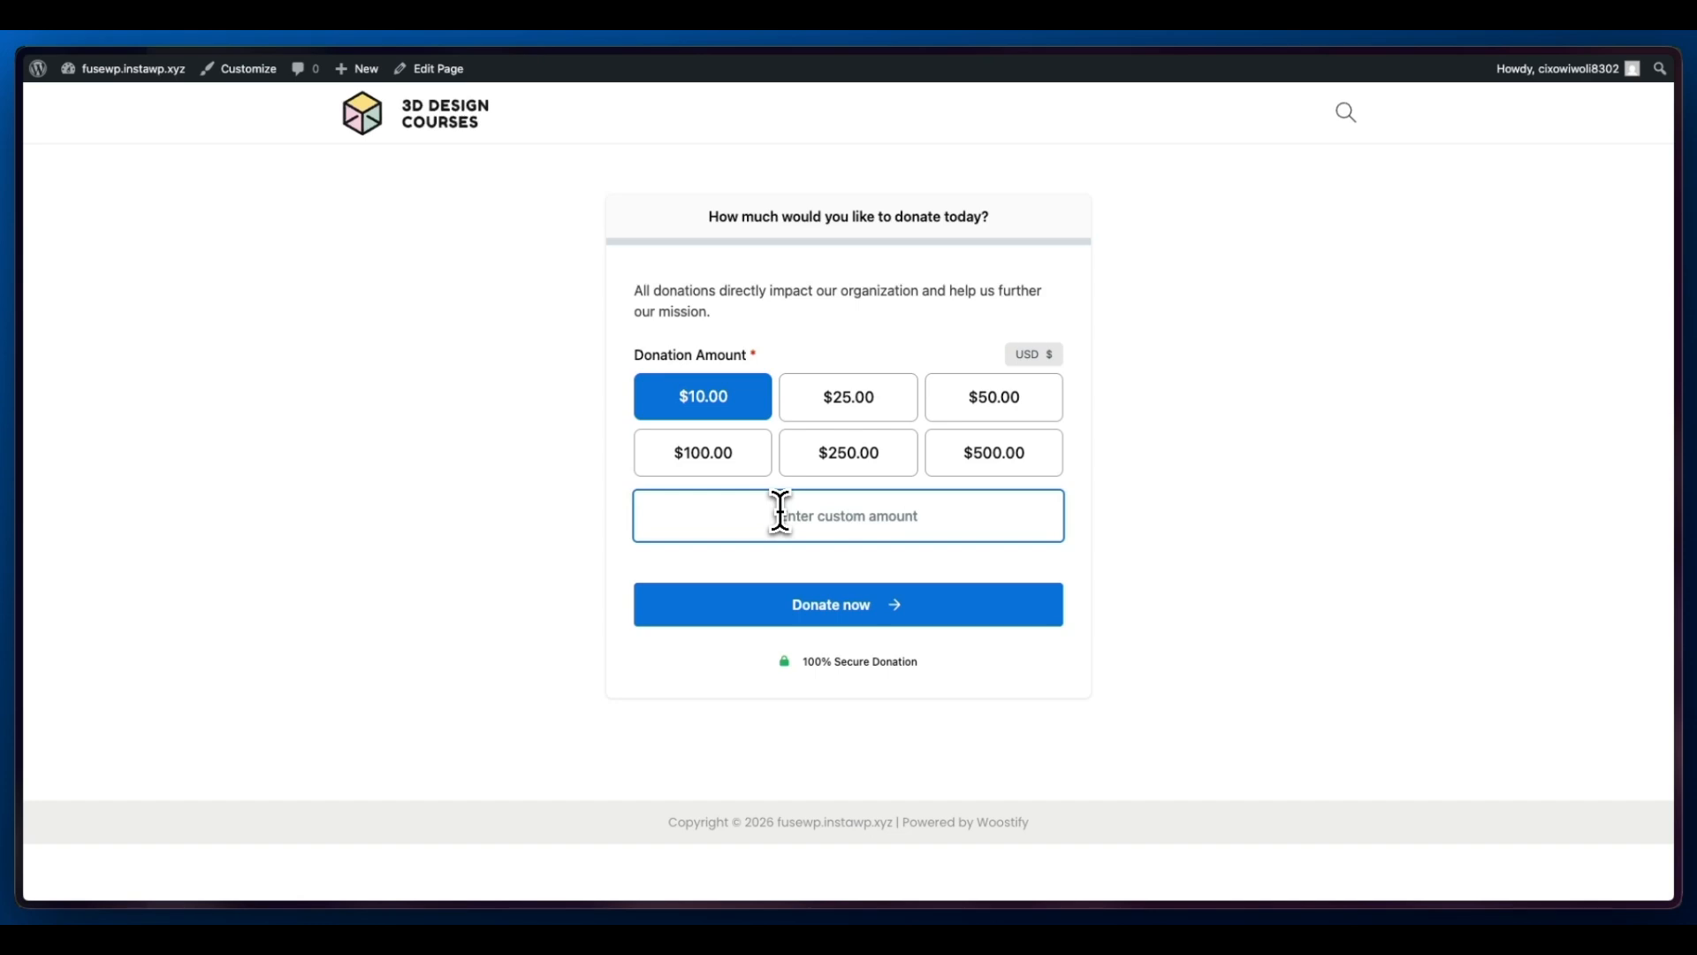
click(840, 618)
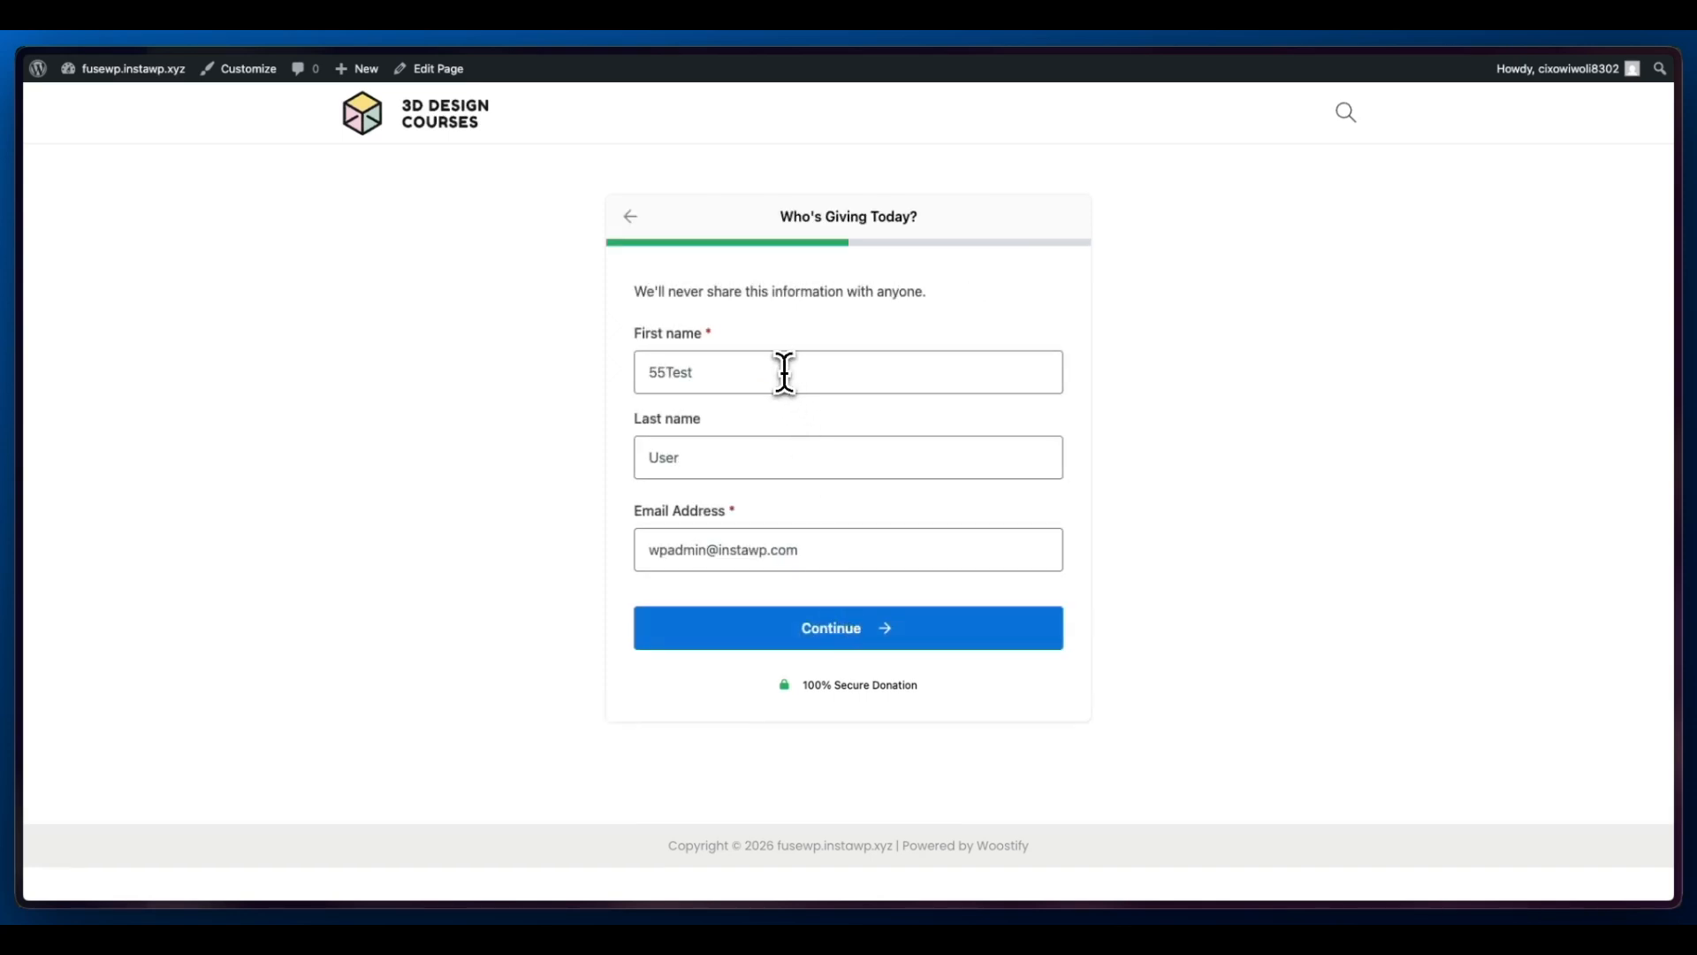
Replace the prefilled donor details with the test donor's first name, last name and email address
click(774, 373)
key(ctrl+a)
key(BackSpace)
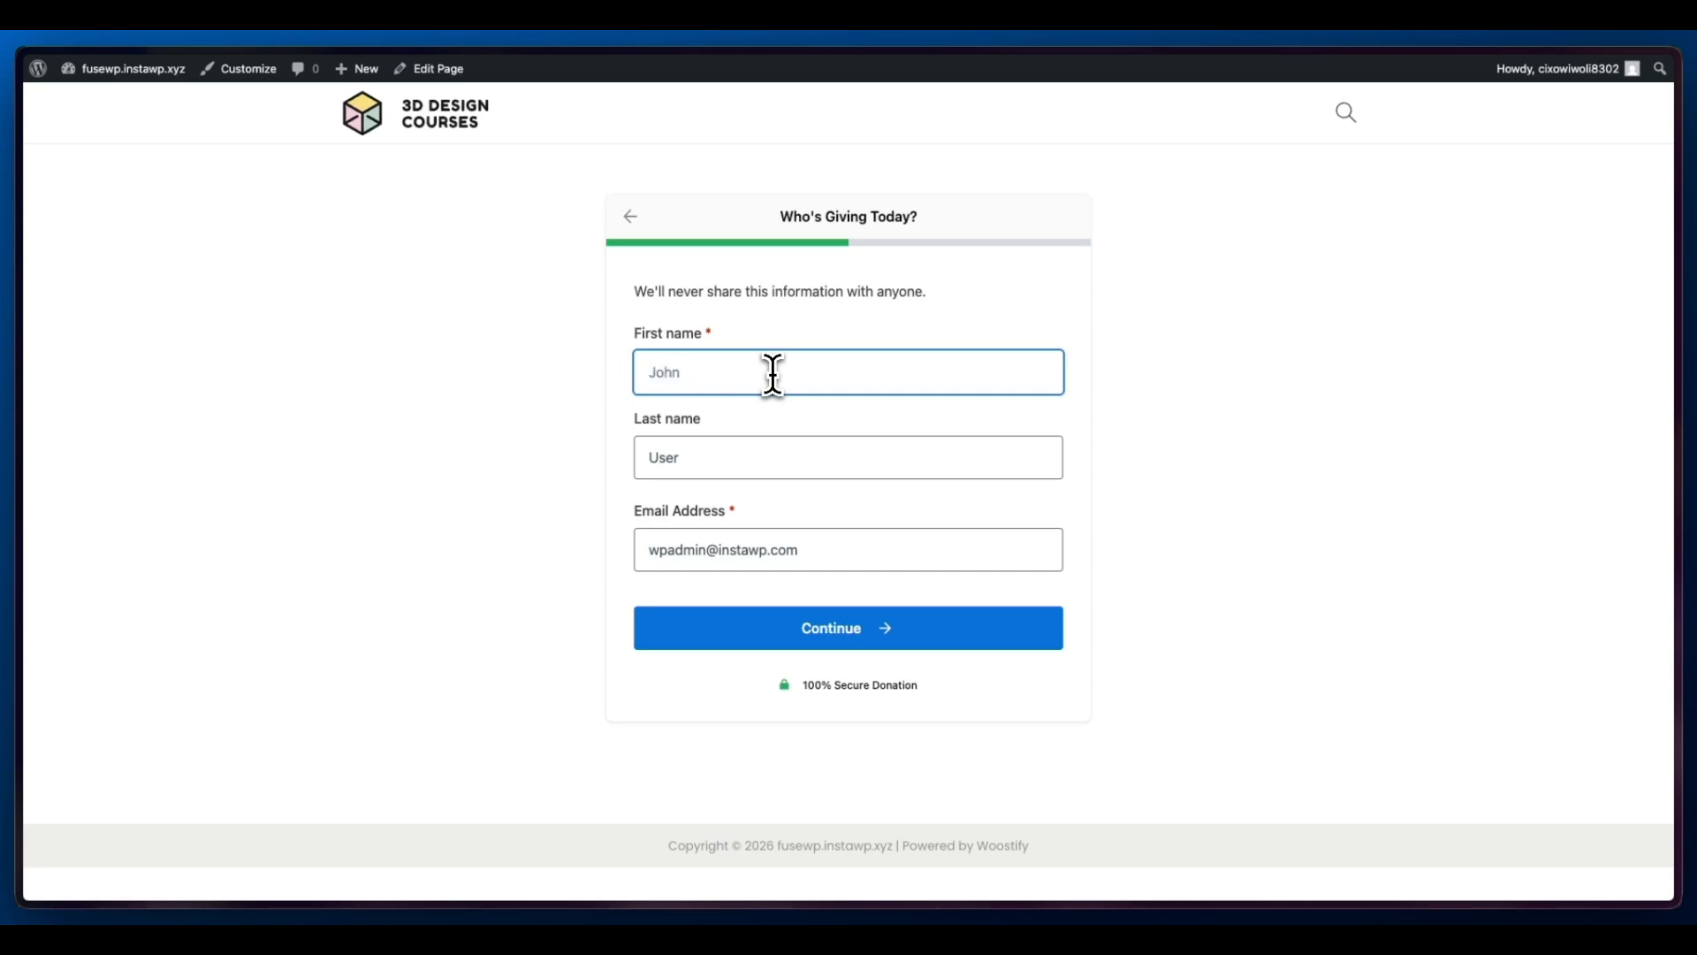
text(Iva)
text(n@exa)
text(mple)
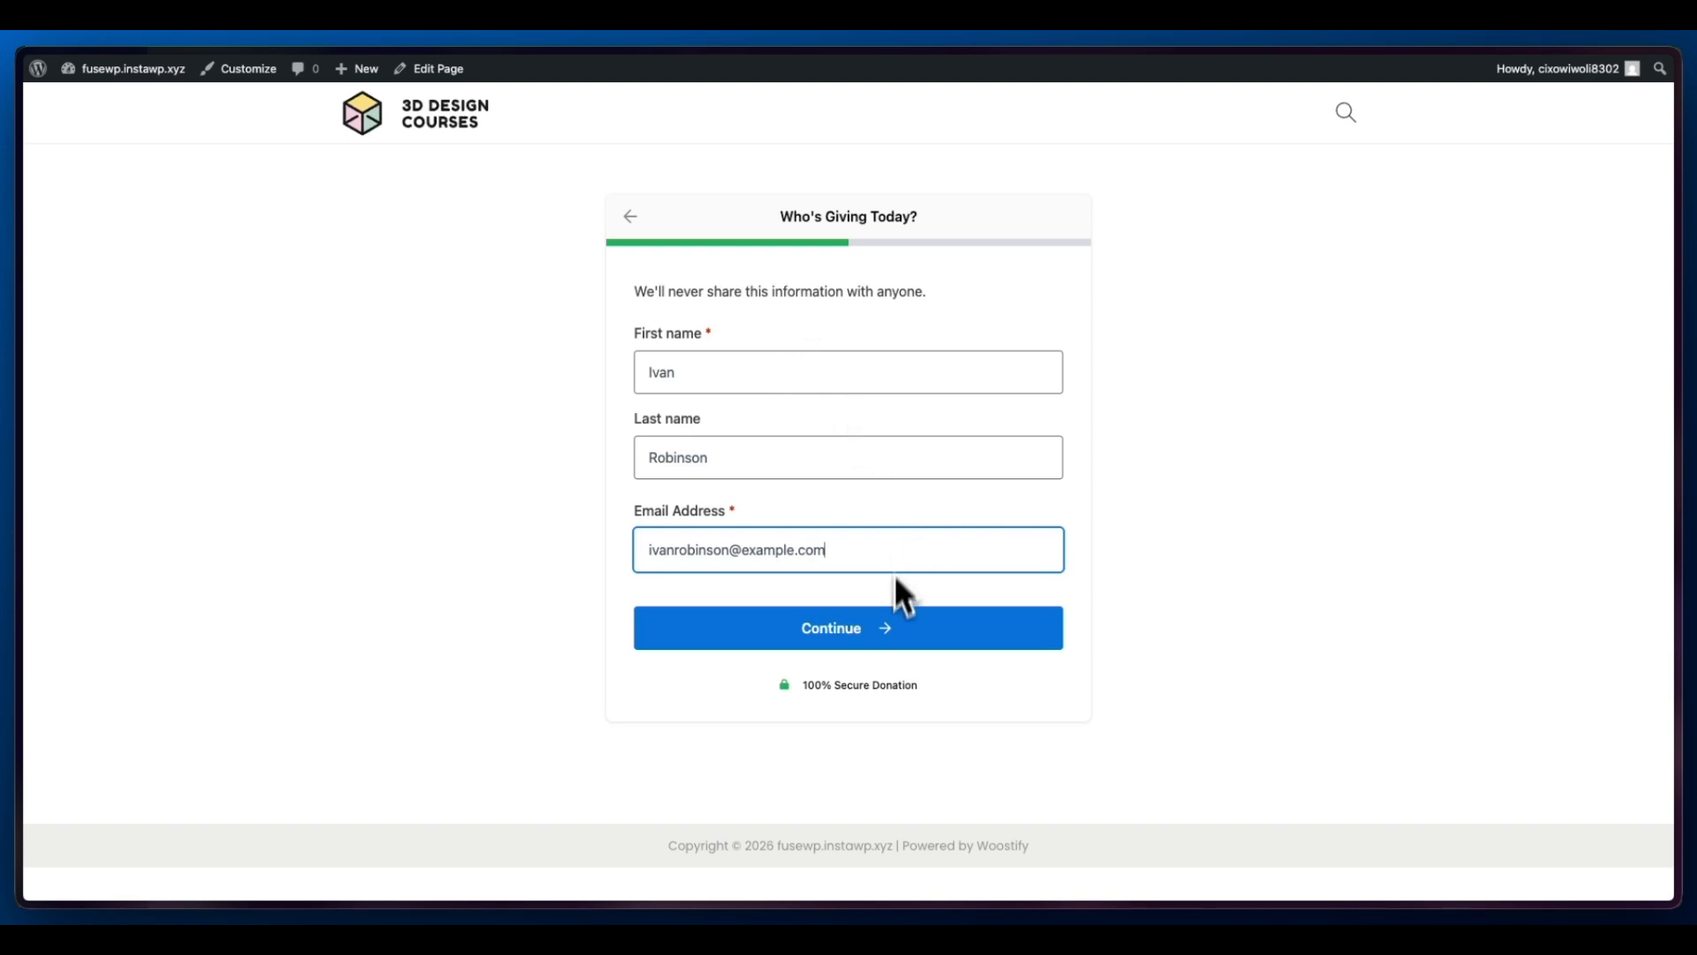
Continue to the payment details and submit the donation through the Test Donation gateway
click(894, 631)
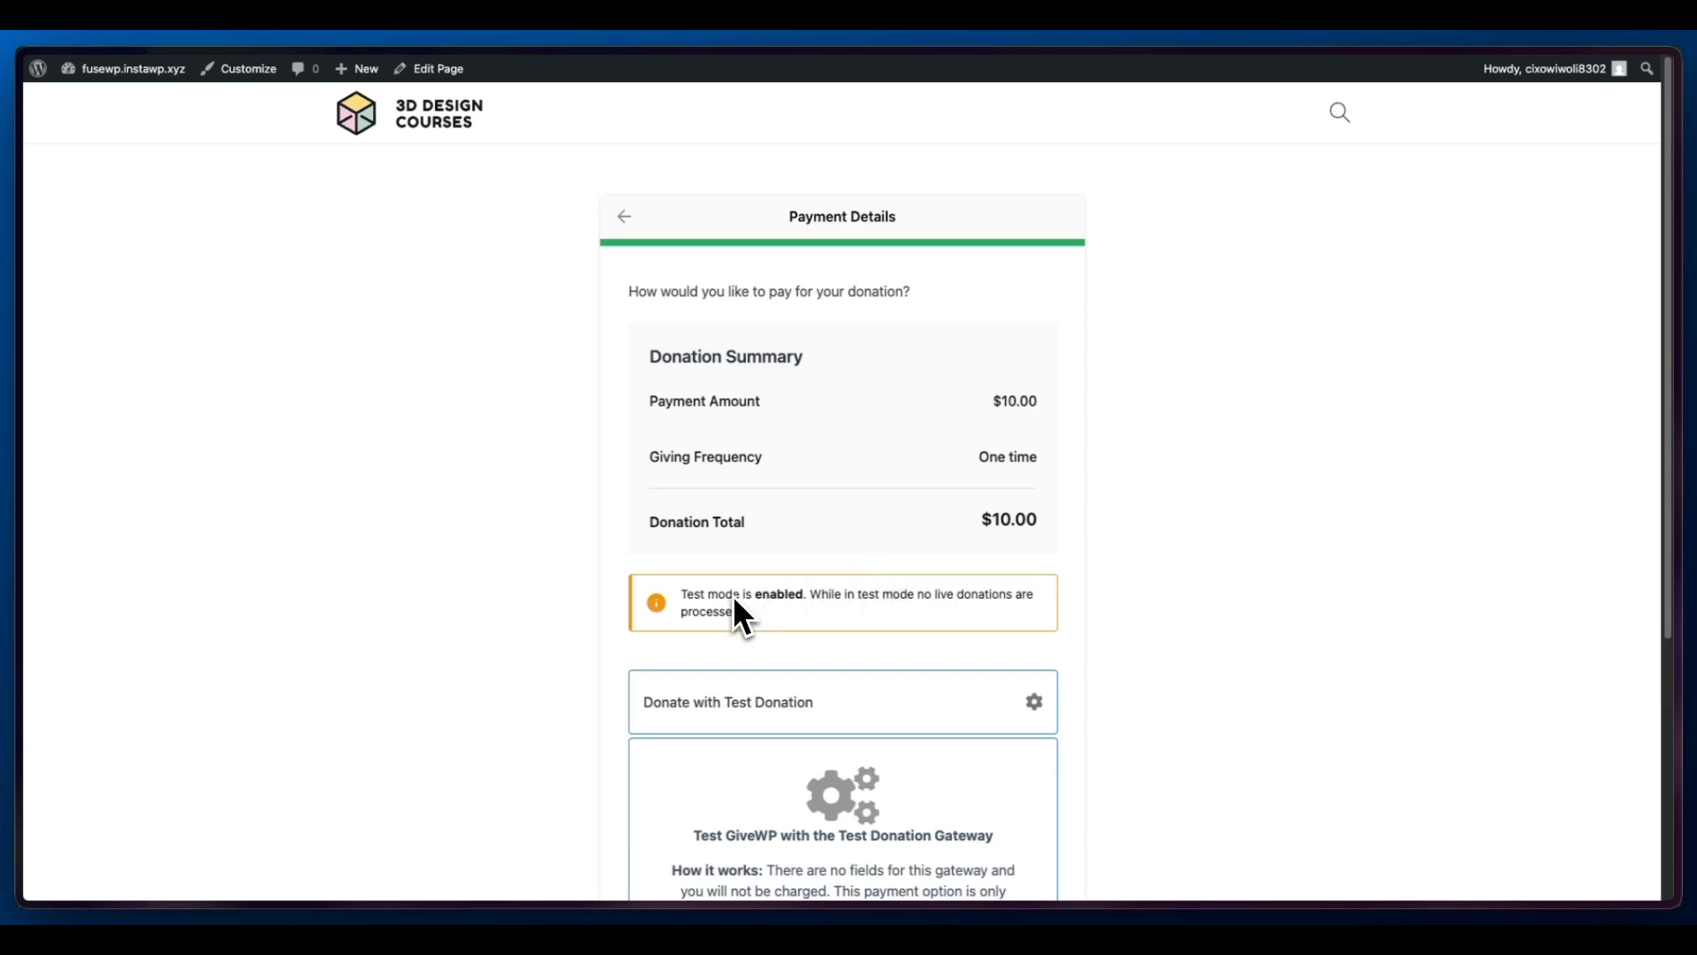
scroll(740, 601, down, 5)
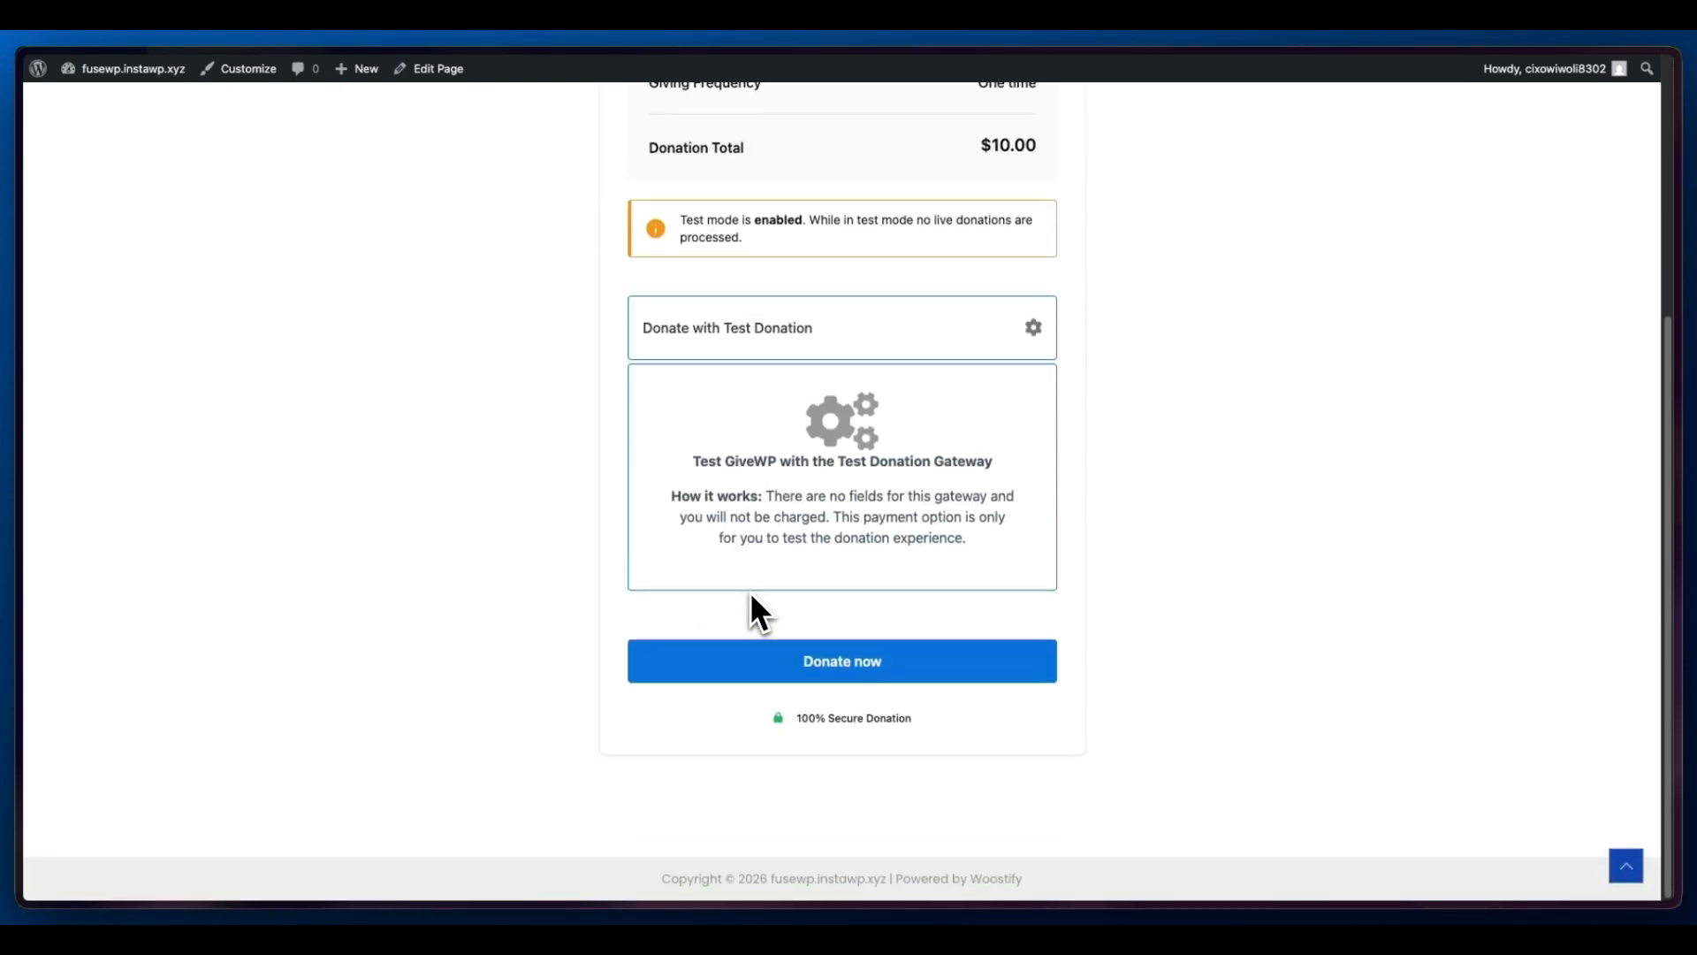
click(813, 659)
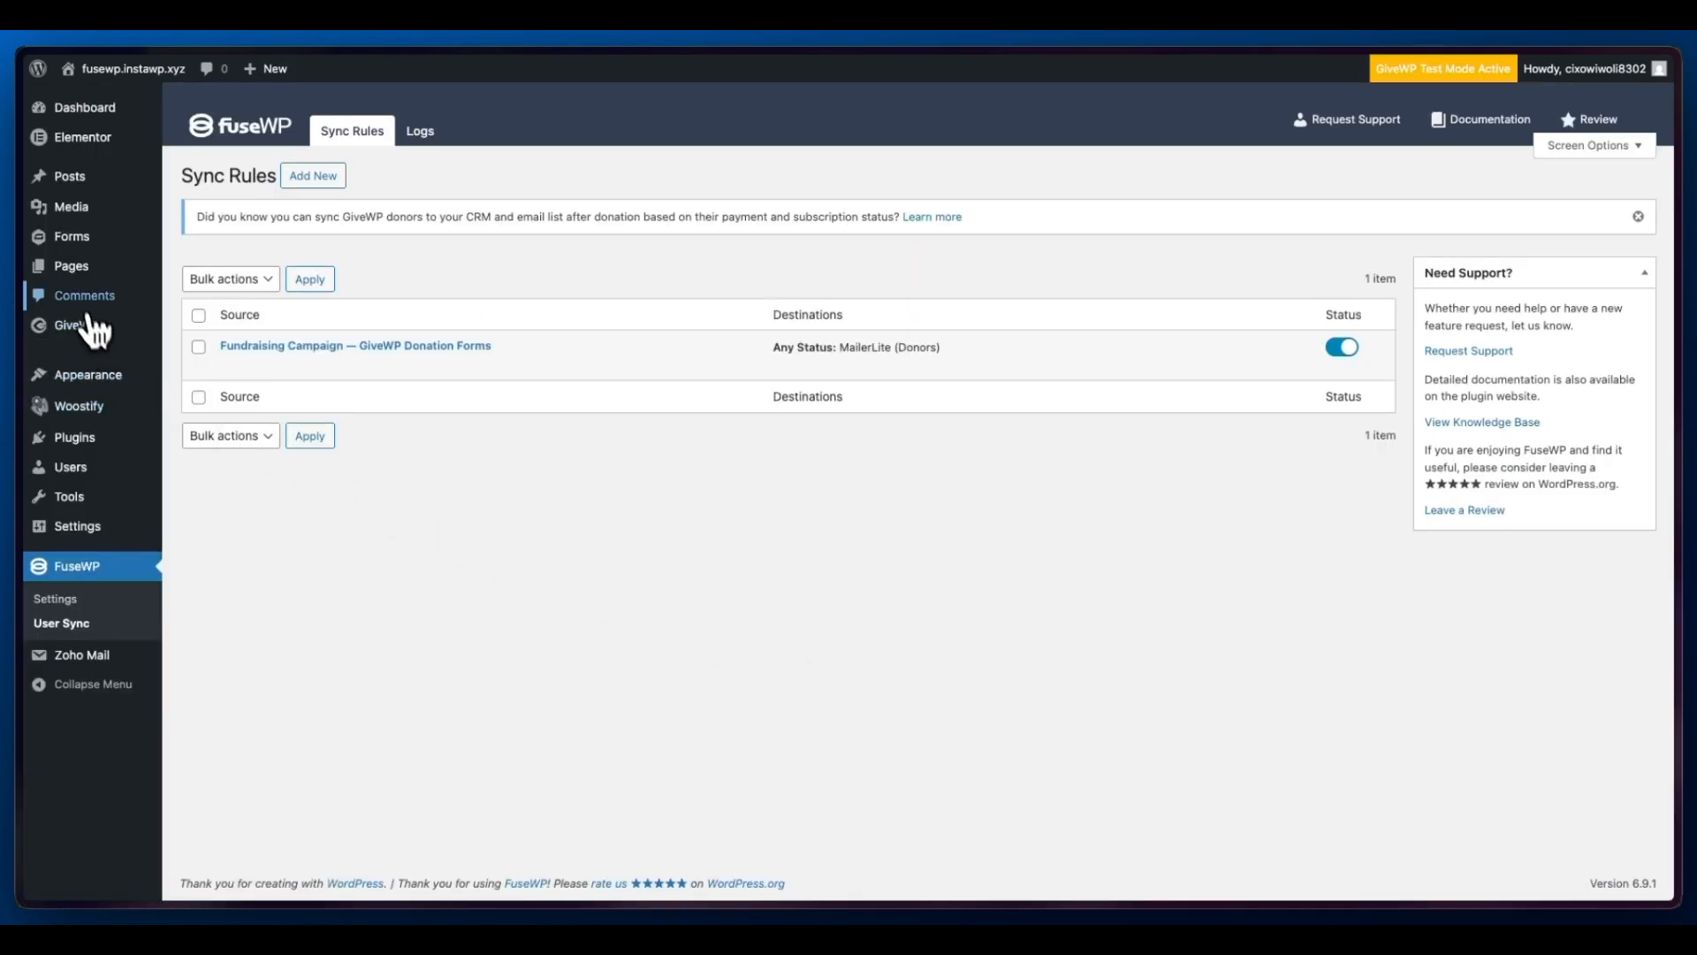
Return to the WordPress admin and open the GiveWP donors list to check for the test donor
mouse_move(79, 328)
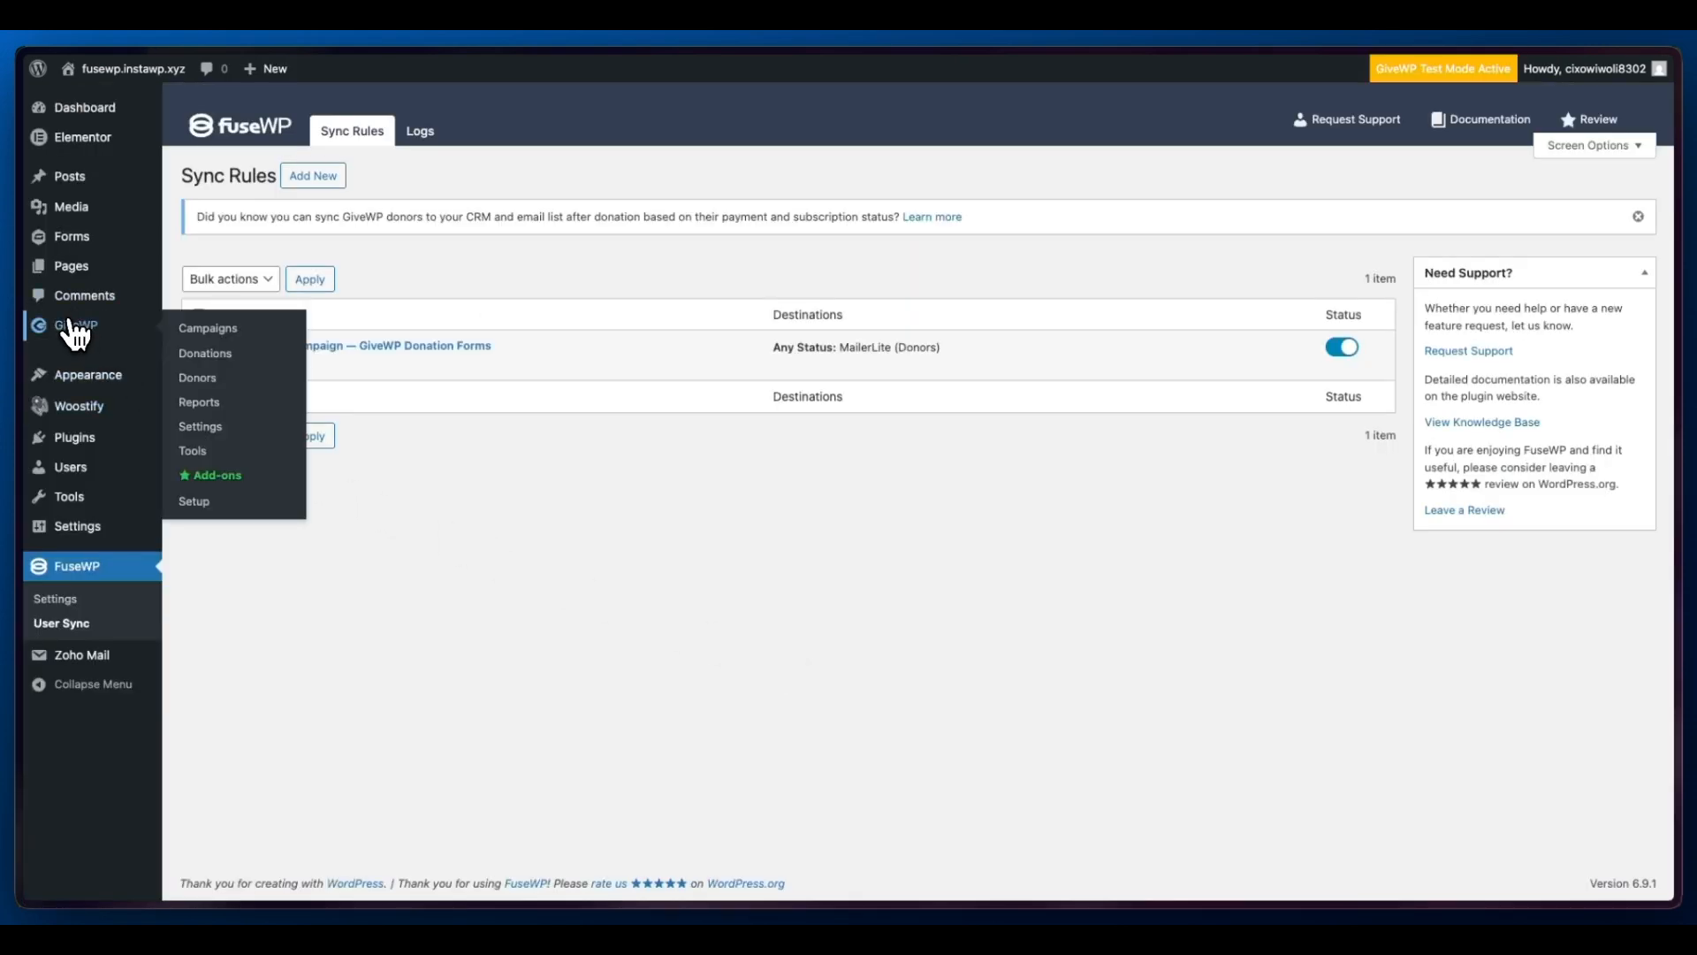
click(78, 329)
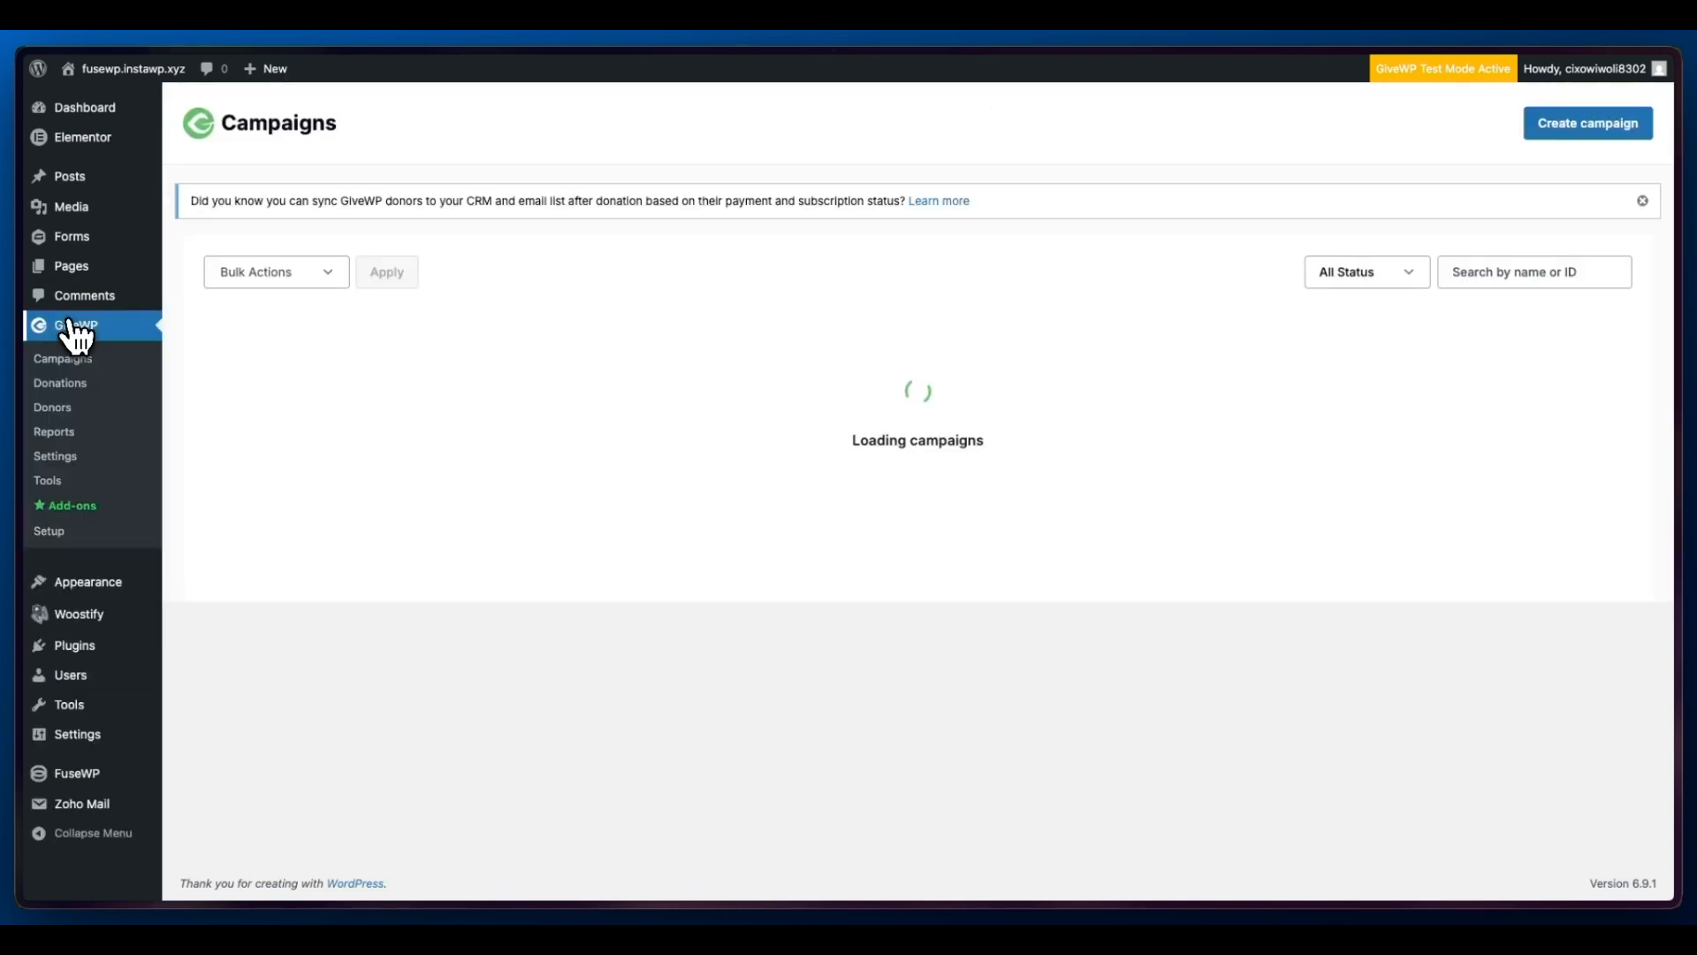
click(74, 411)
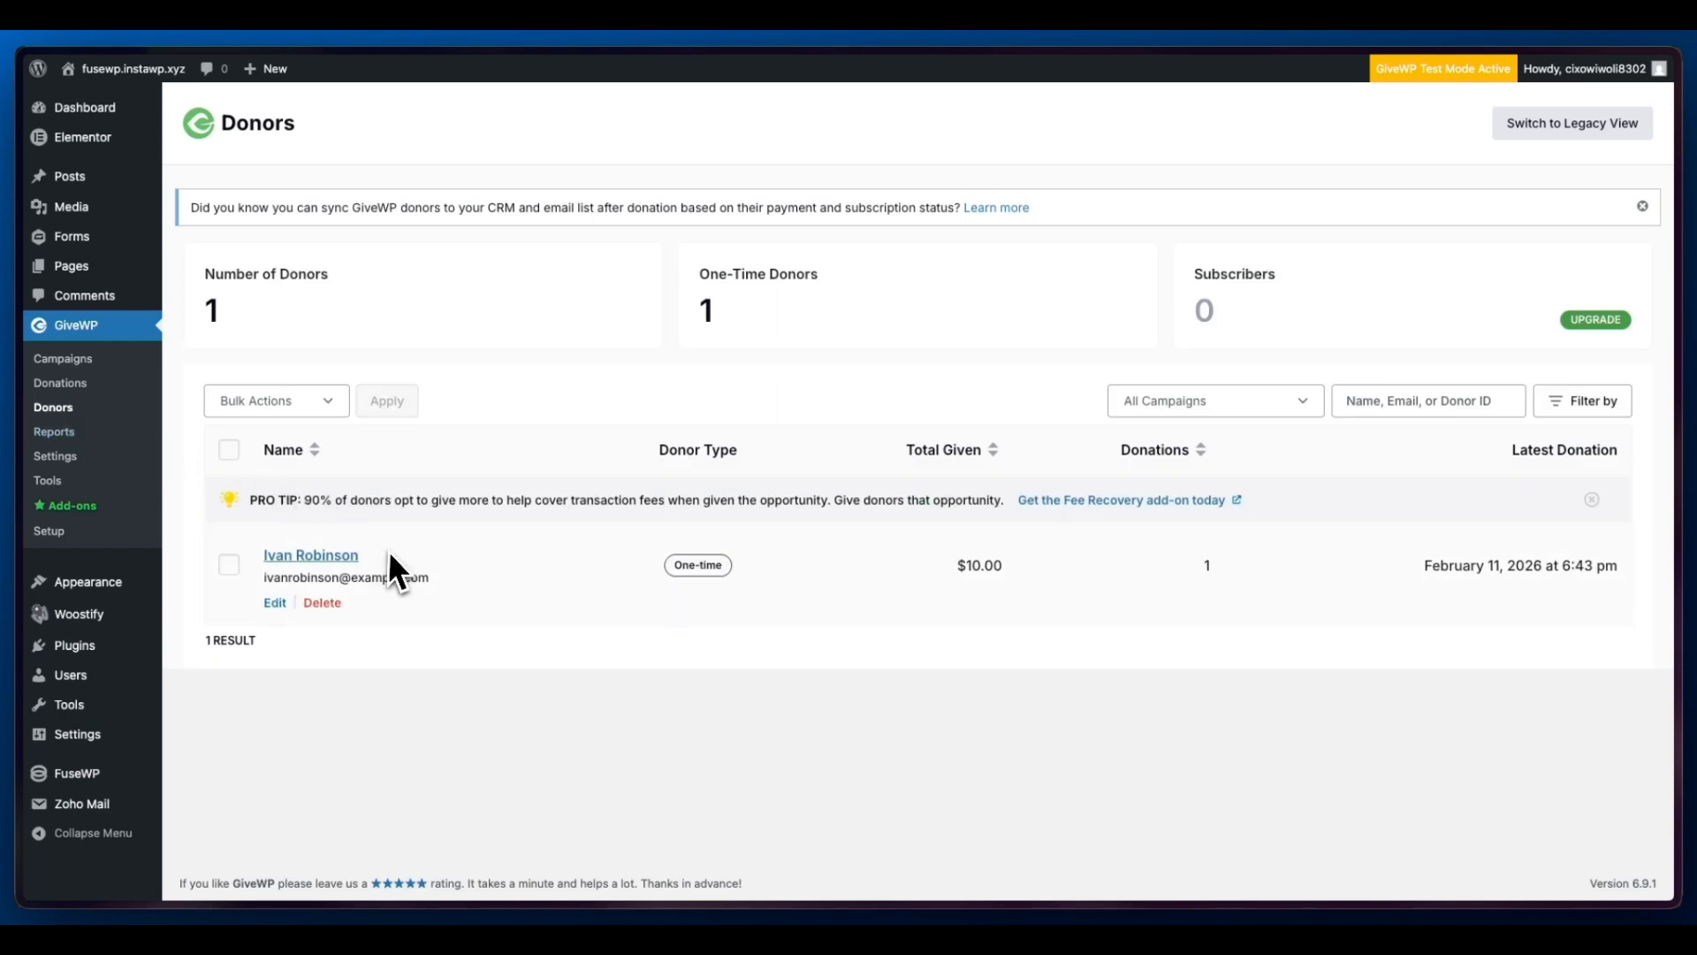
Switch to MailerLite and view the subscribers of the Donors group to check for the synced donor
mouse_move(45, 539)
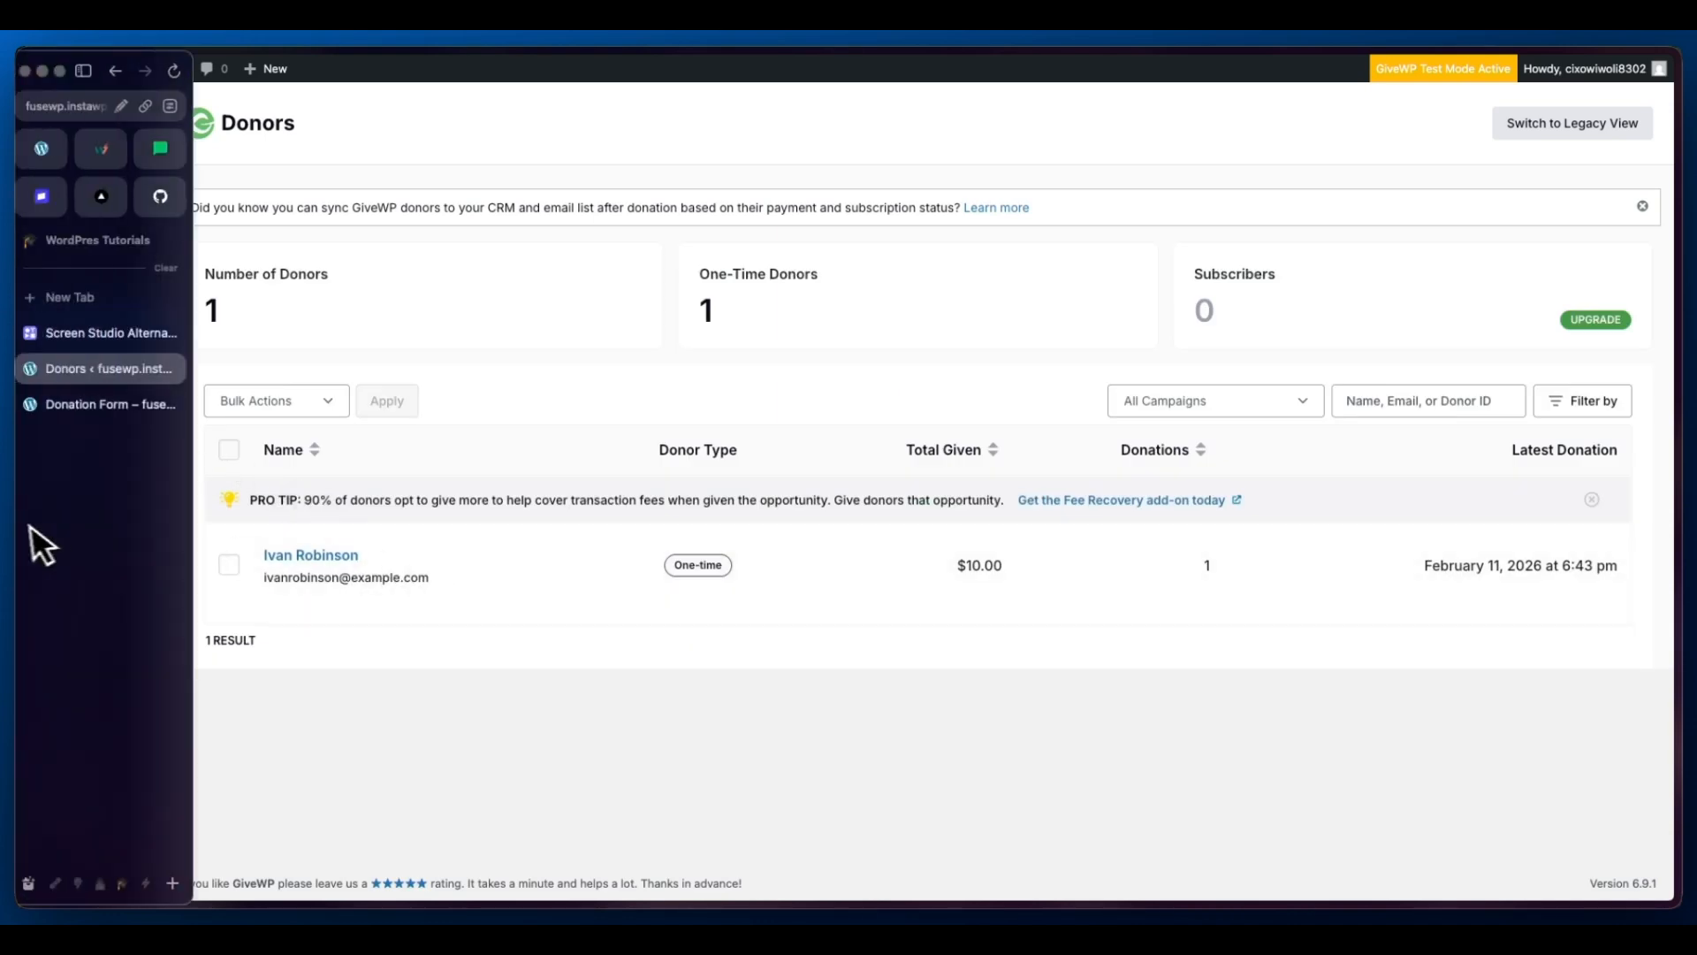
click(172, 148)
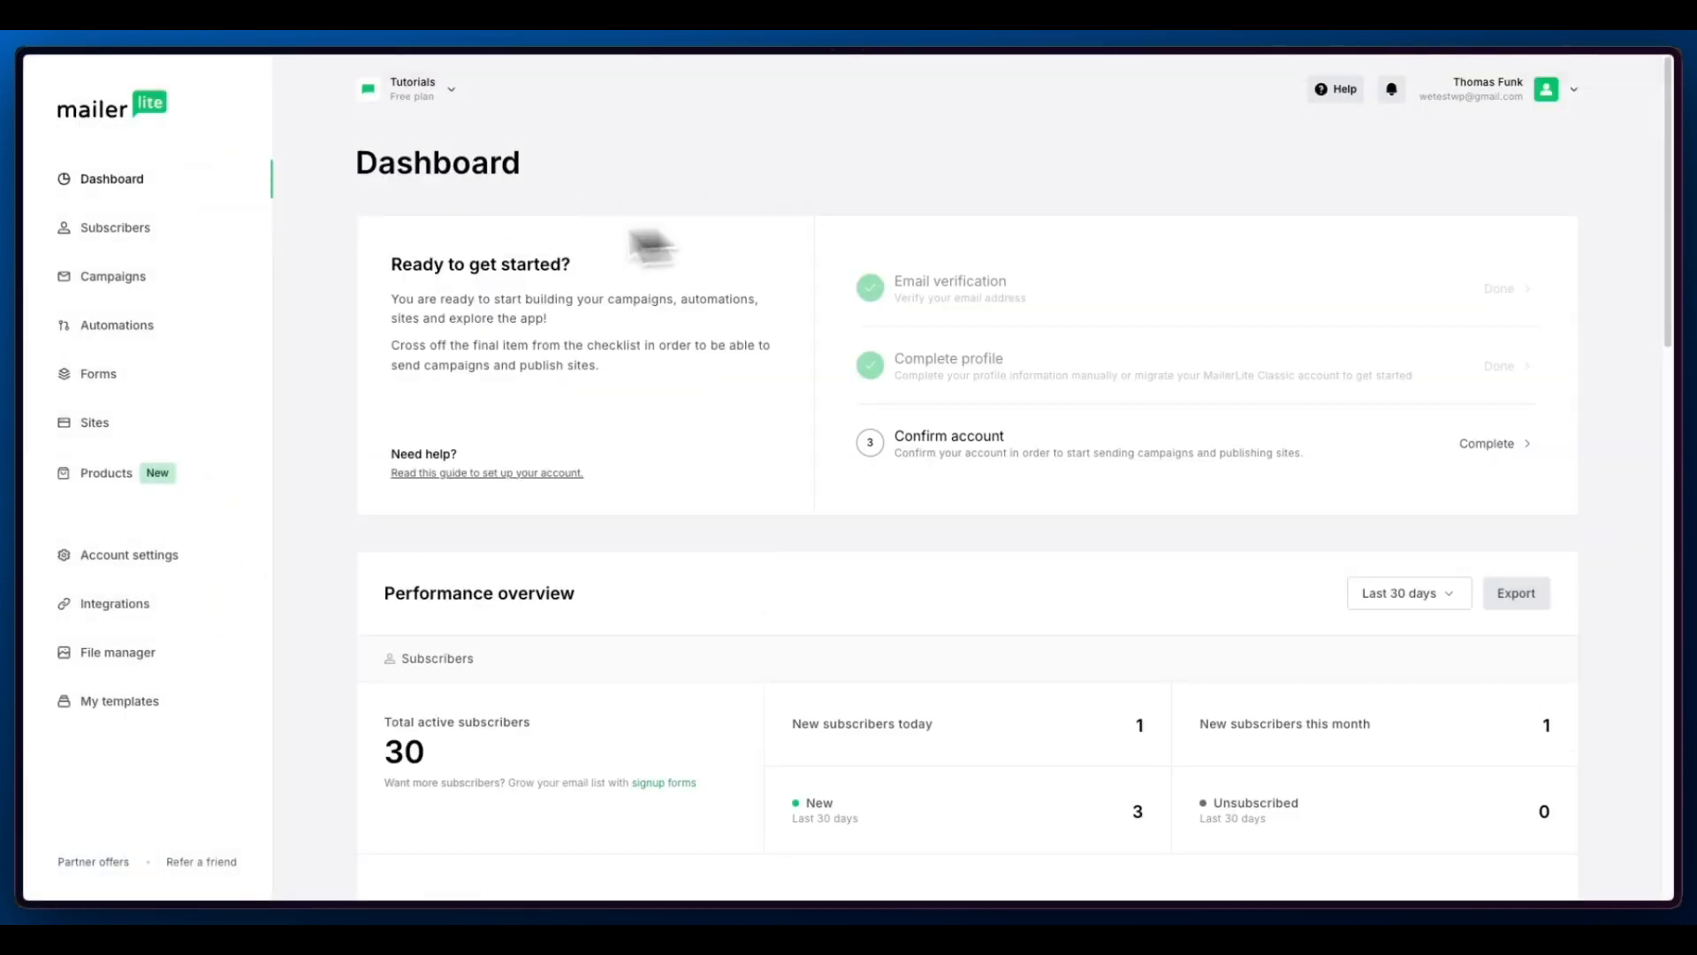
click(107, 231)
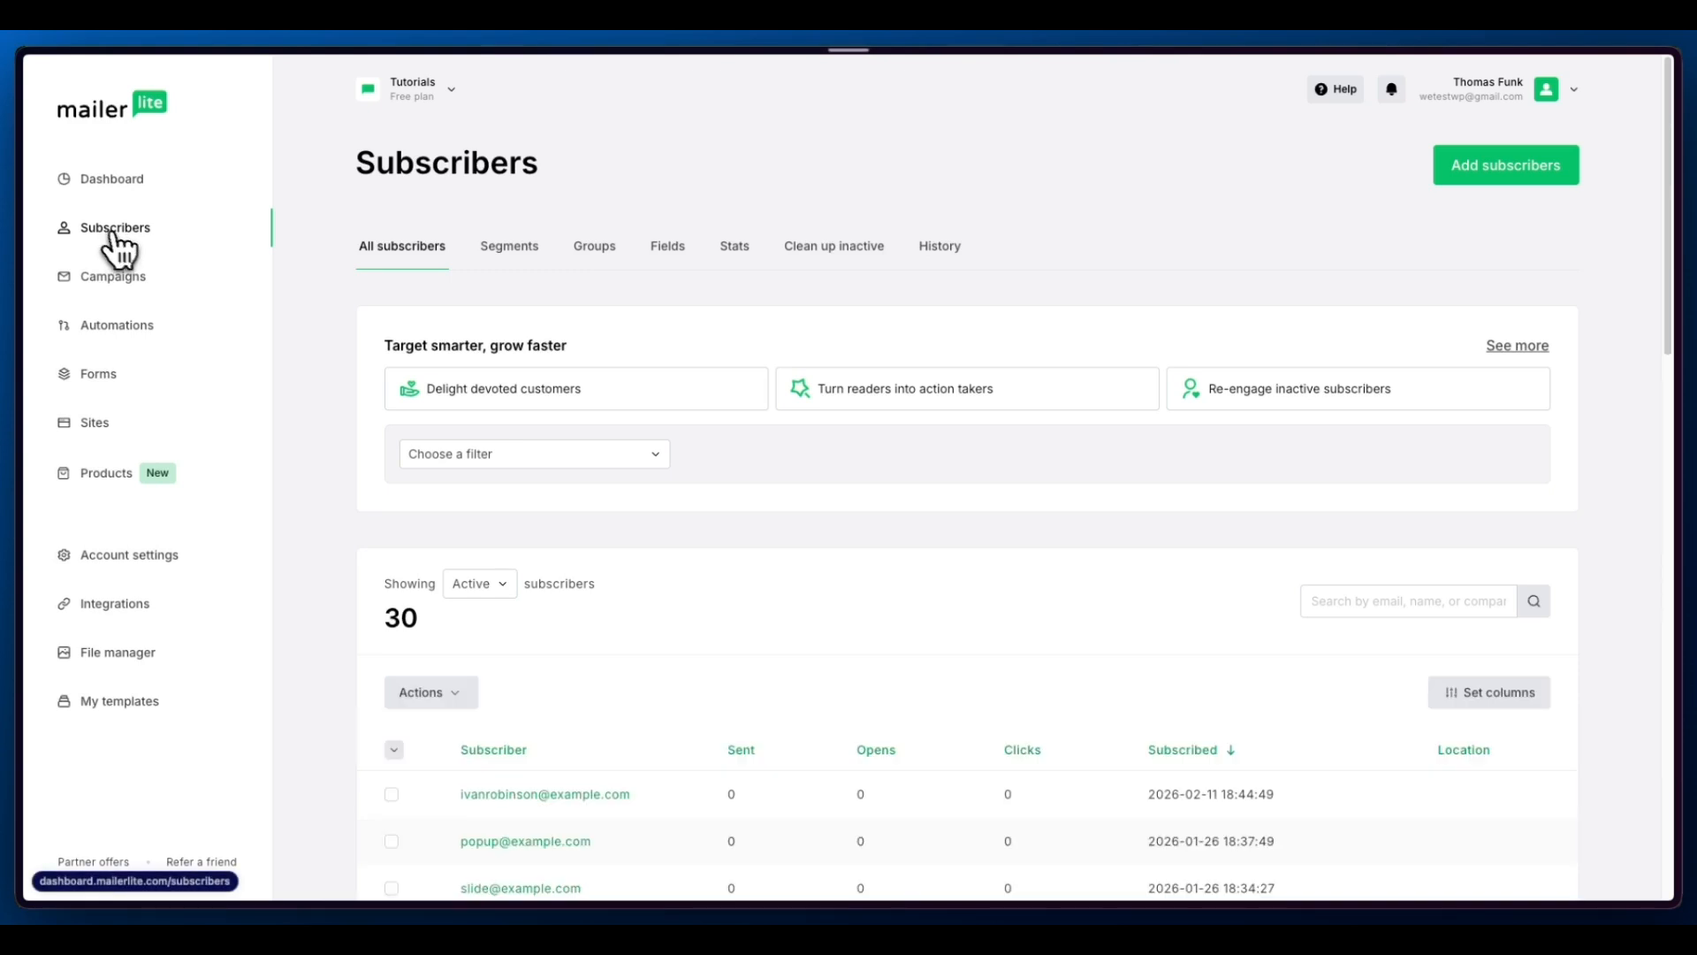
click(597, 251)
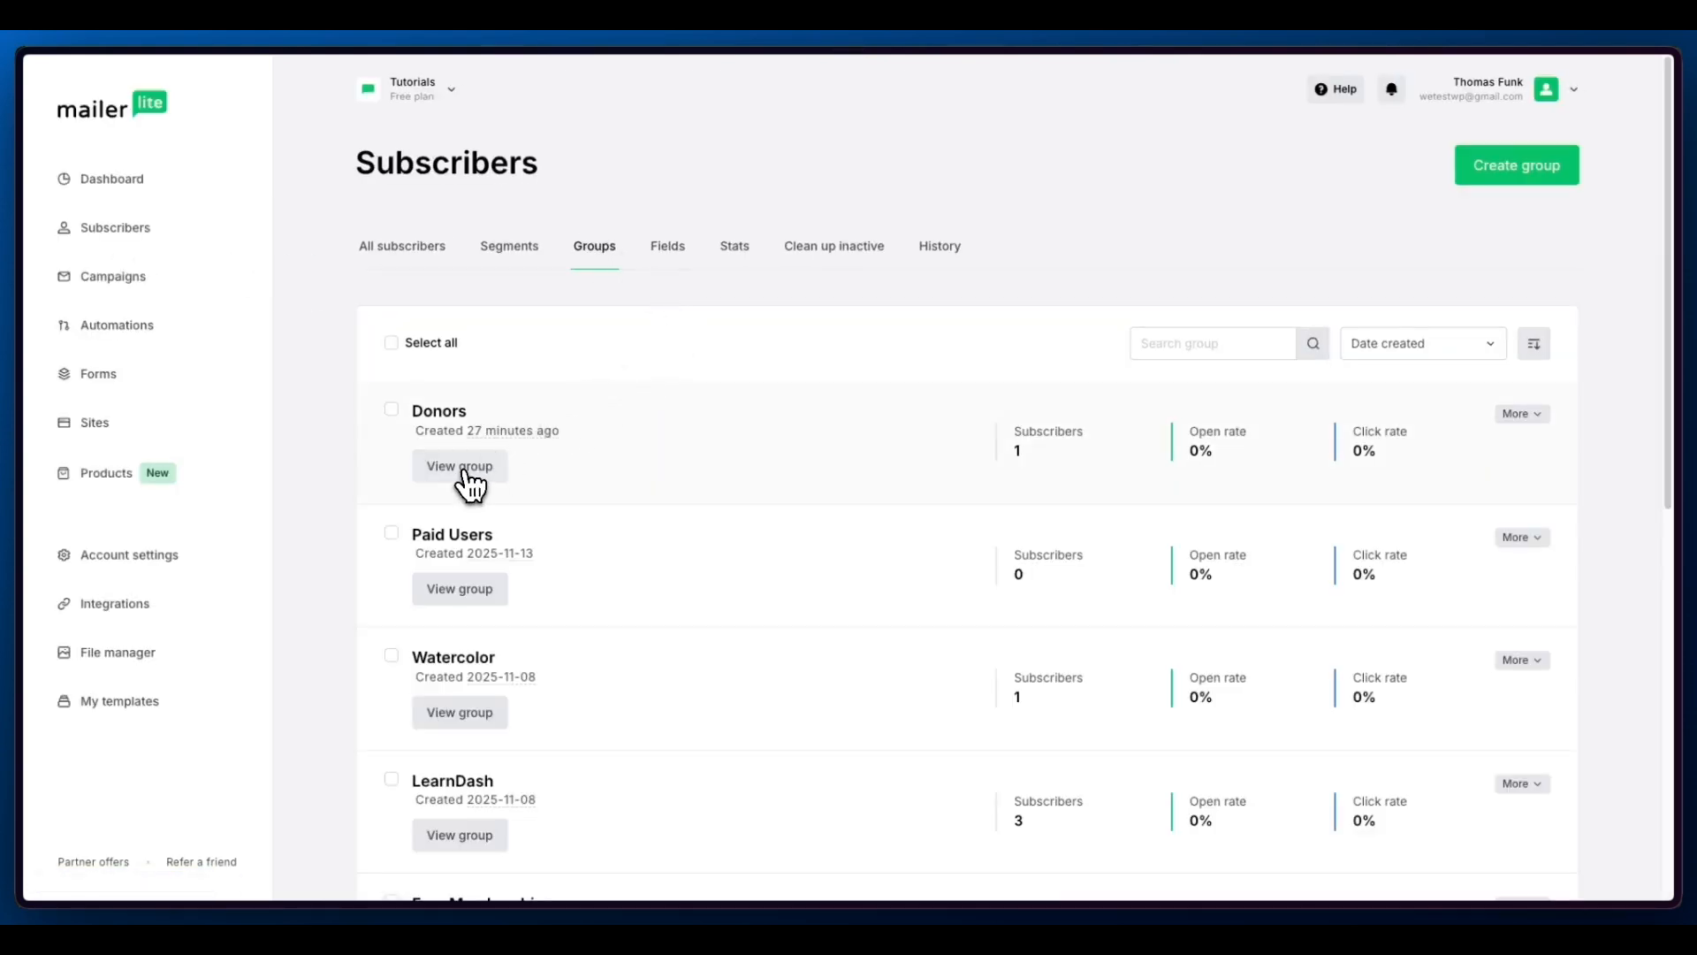
click(461, 475)
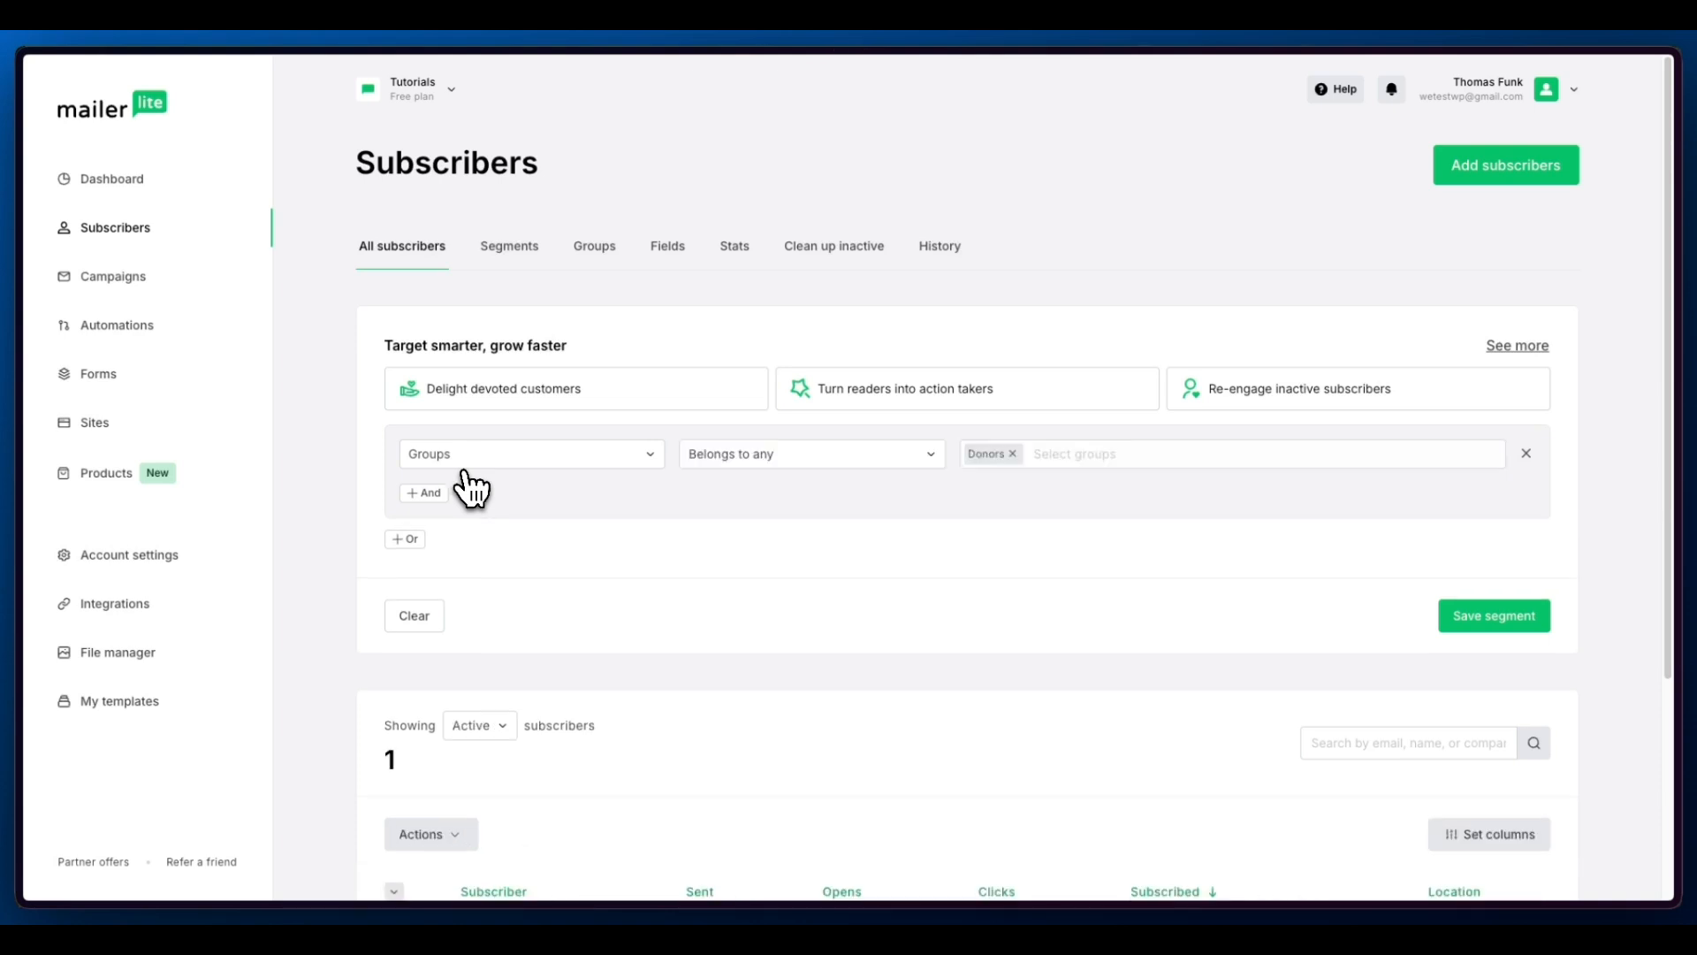
scroll(579, 640, down, 3)
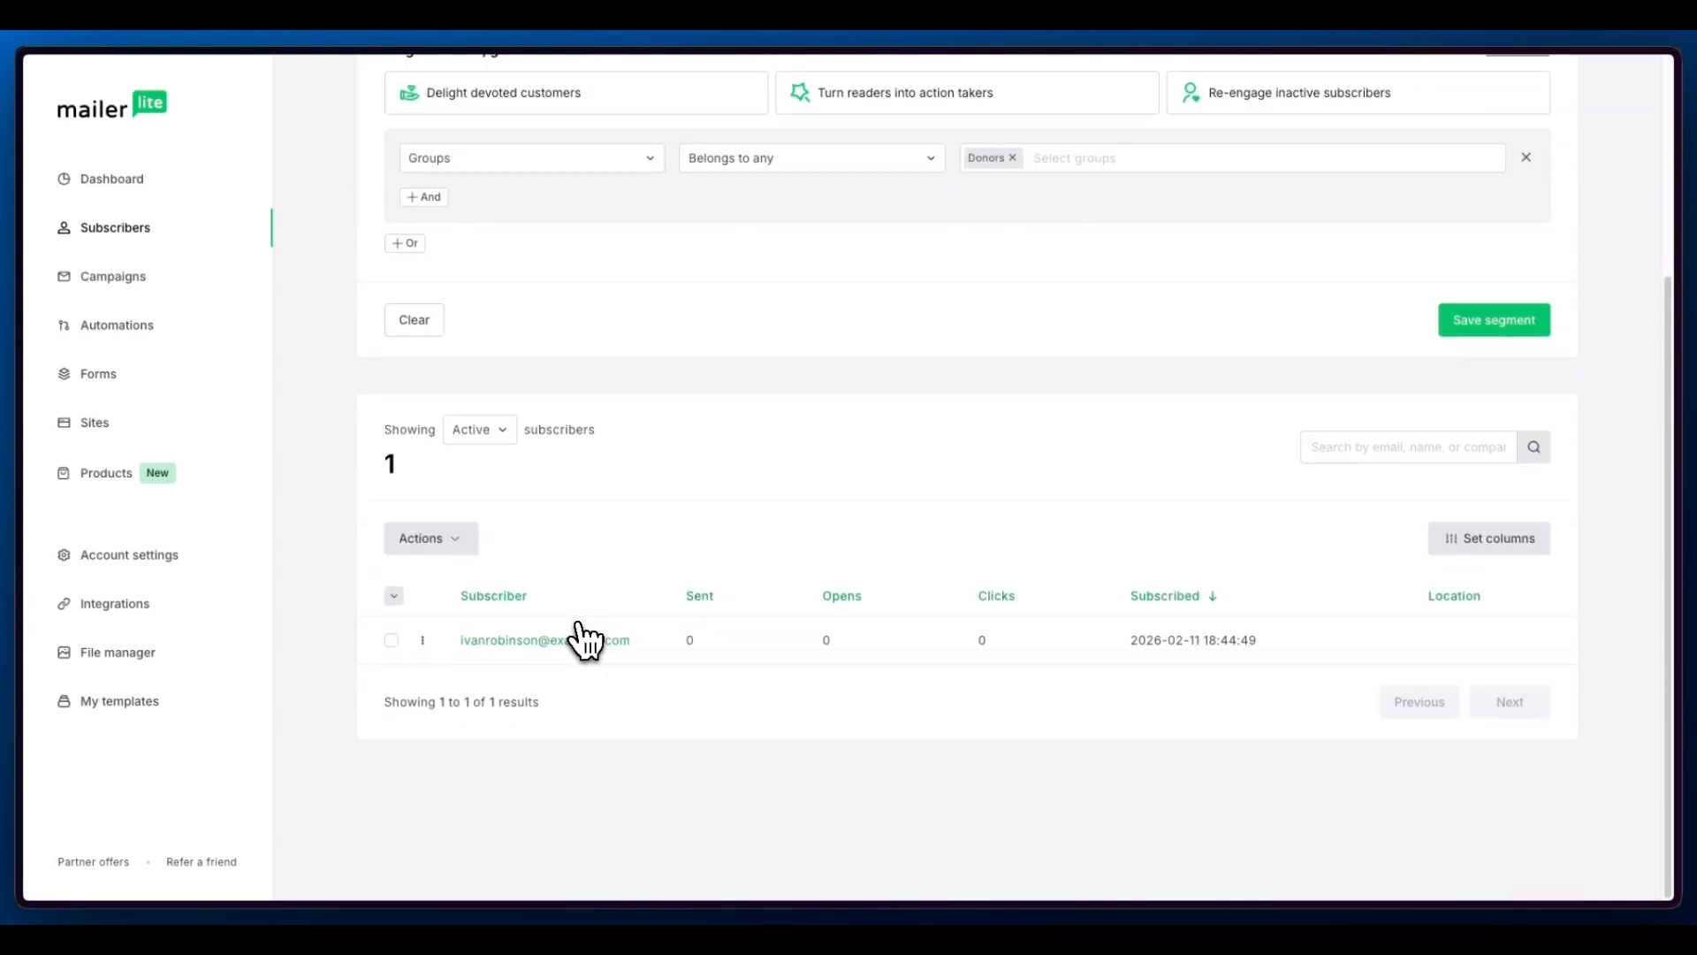